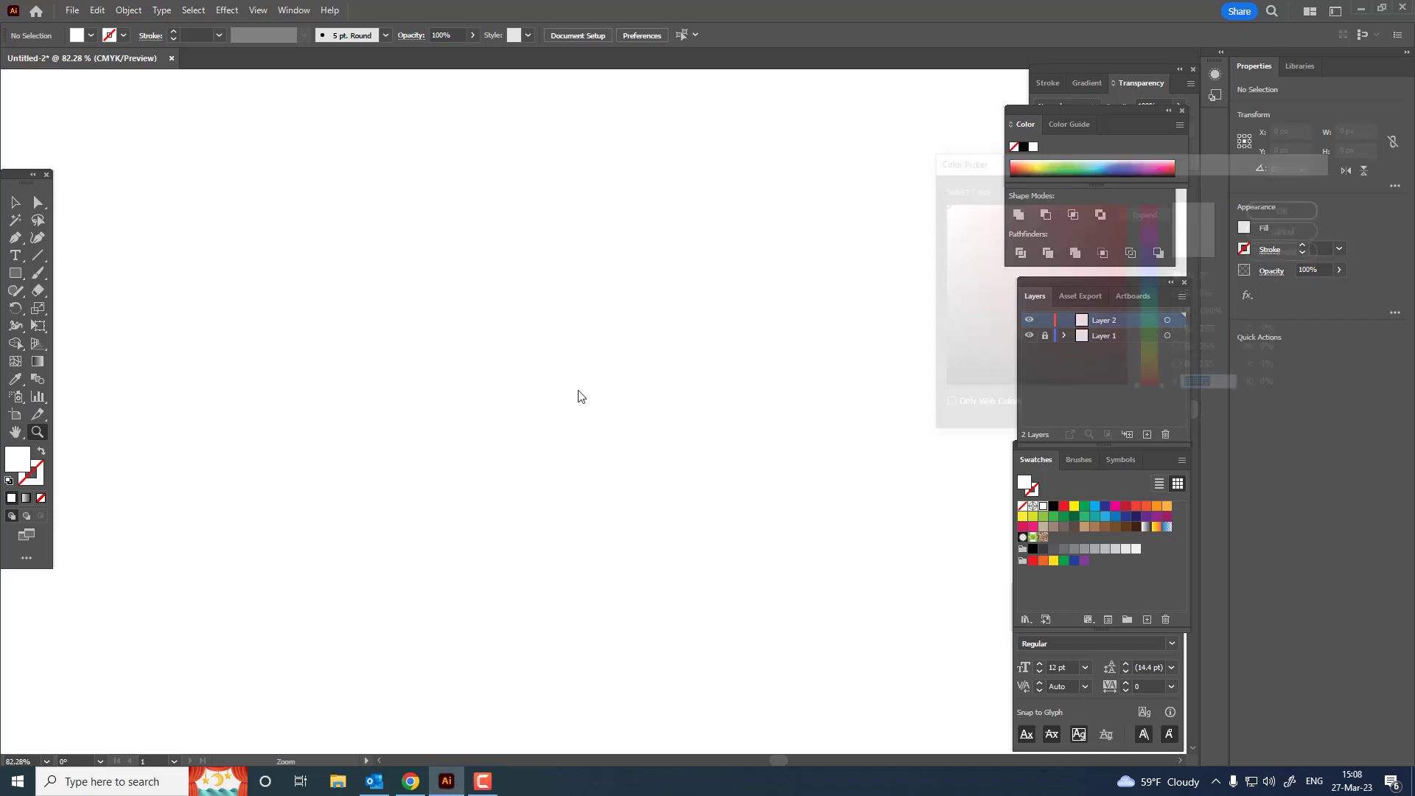
Step: Set the fill to light orange #F2995C and draw a wide ellipse about 733 by 168 px
left_click_drag(1155, 391, 1154, 382)
left_click(1077, 205)
left_click(1289, 208)
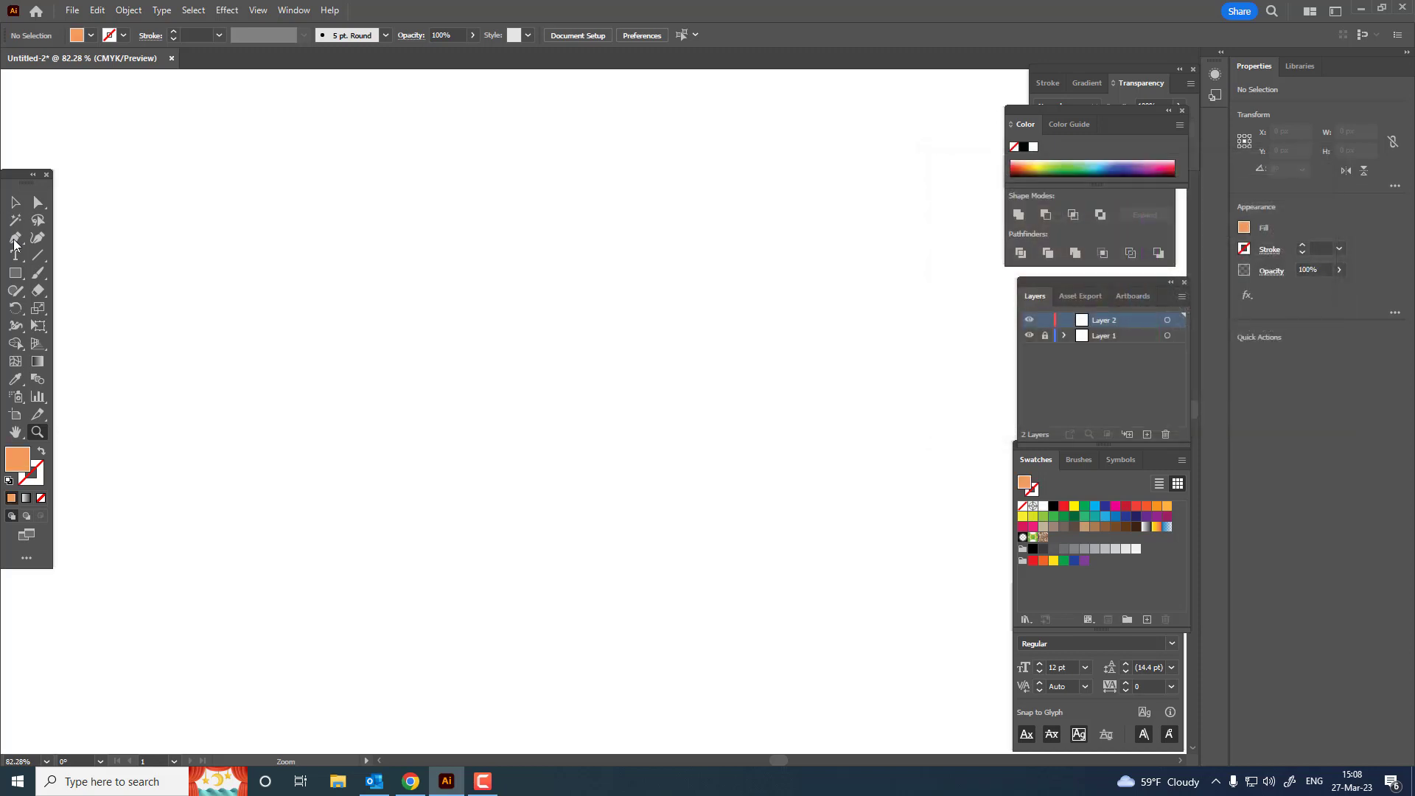
left_click(15, 273)
left_click(89, 313)
left_click_drag(207, 259, 701, 373)
Step: Set the ellipse's fill to orange #ED9051
double_click(18, 461)
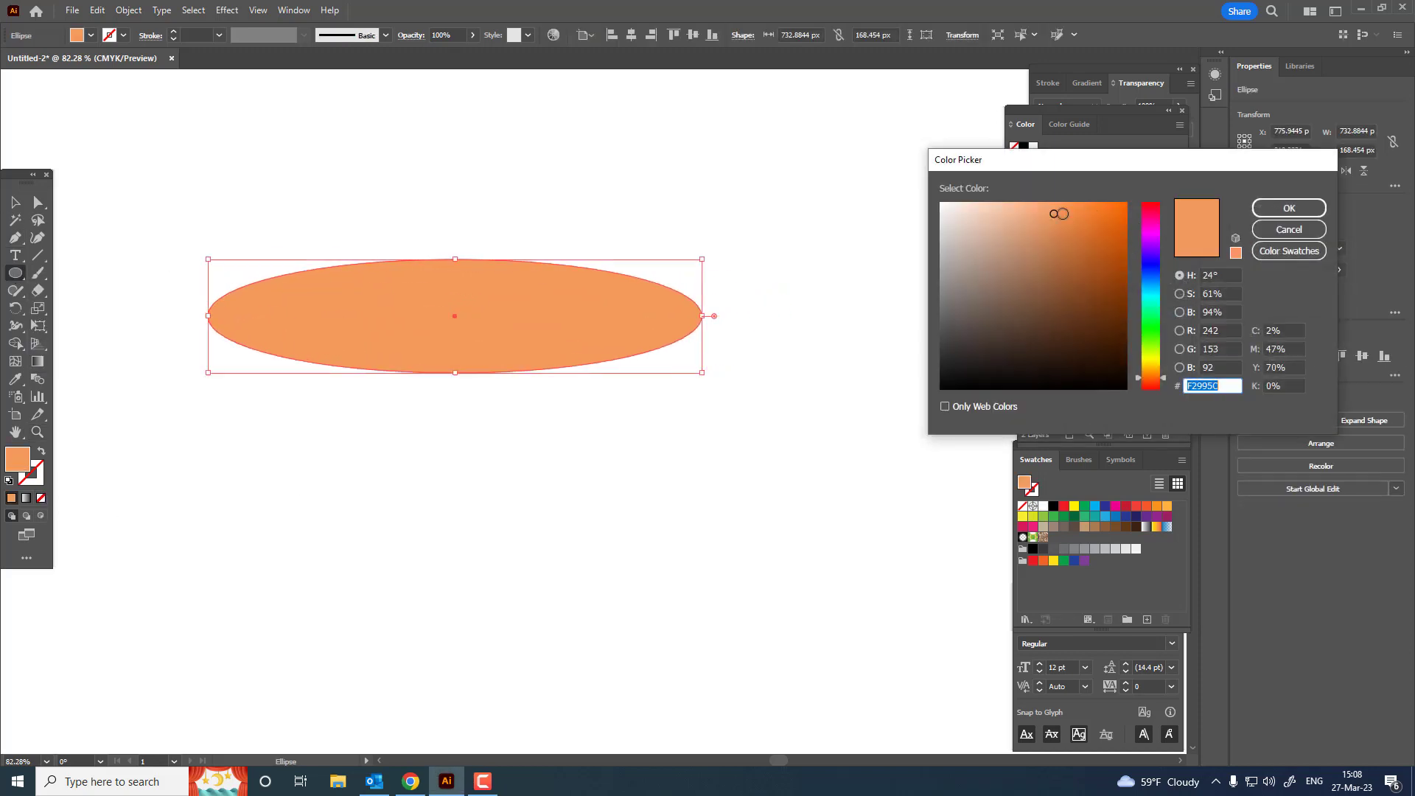
left_click(1065, 214)
left_click(1289, 207)
Step: Centre the ellipse horizontally and vertically on the artboard
key("z")
left_click_drag(643, 324, 708, 435)
left_click(15, 206)
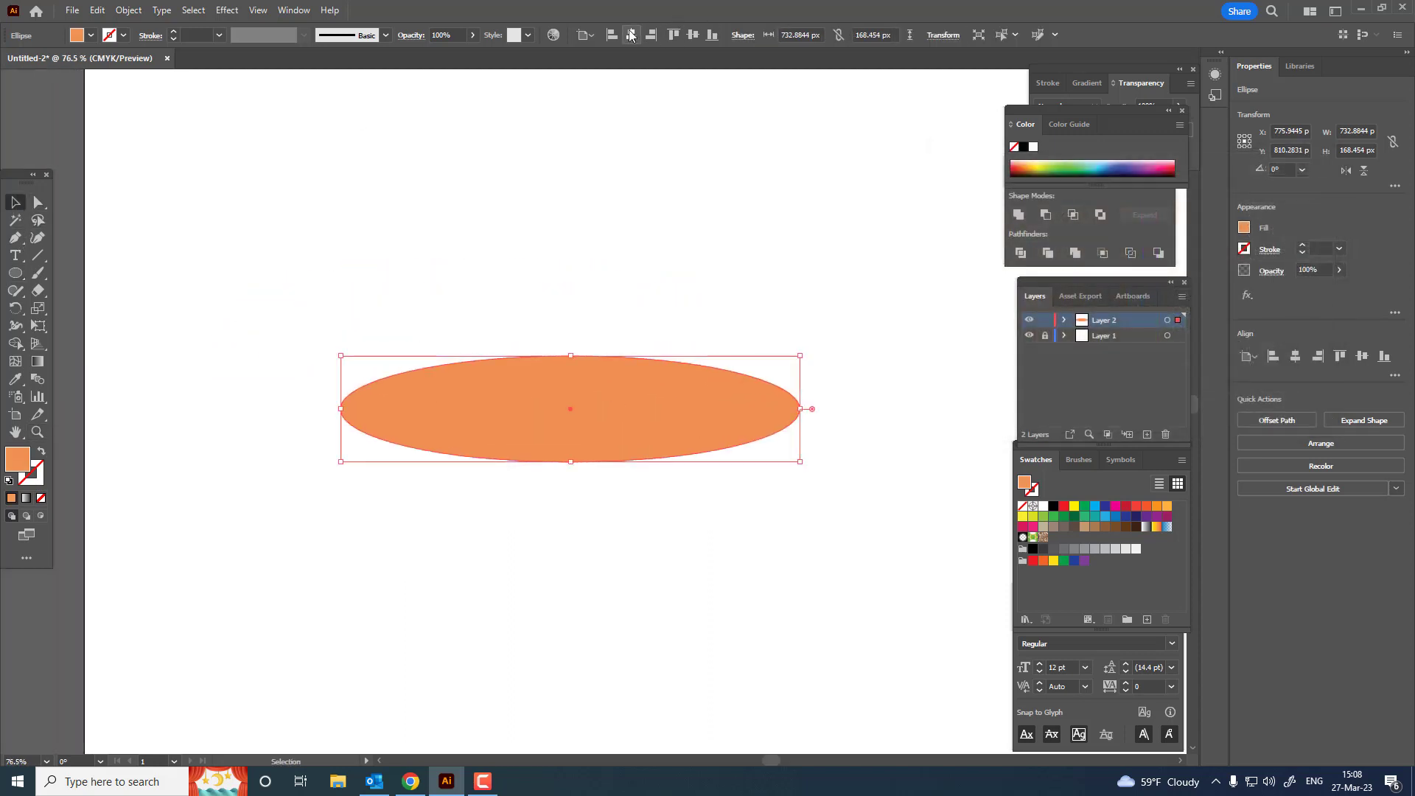
left_click(631, 35)
left_click(693, 34)
left_click(837, 451)
left_click_drag(837, 452, 689, 337)
key("z")
left_click_drag(623, 424, 672, 438)
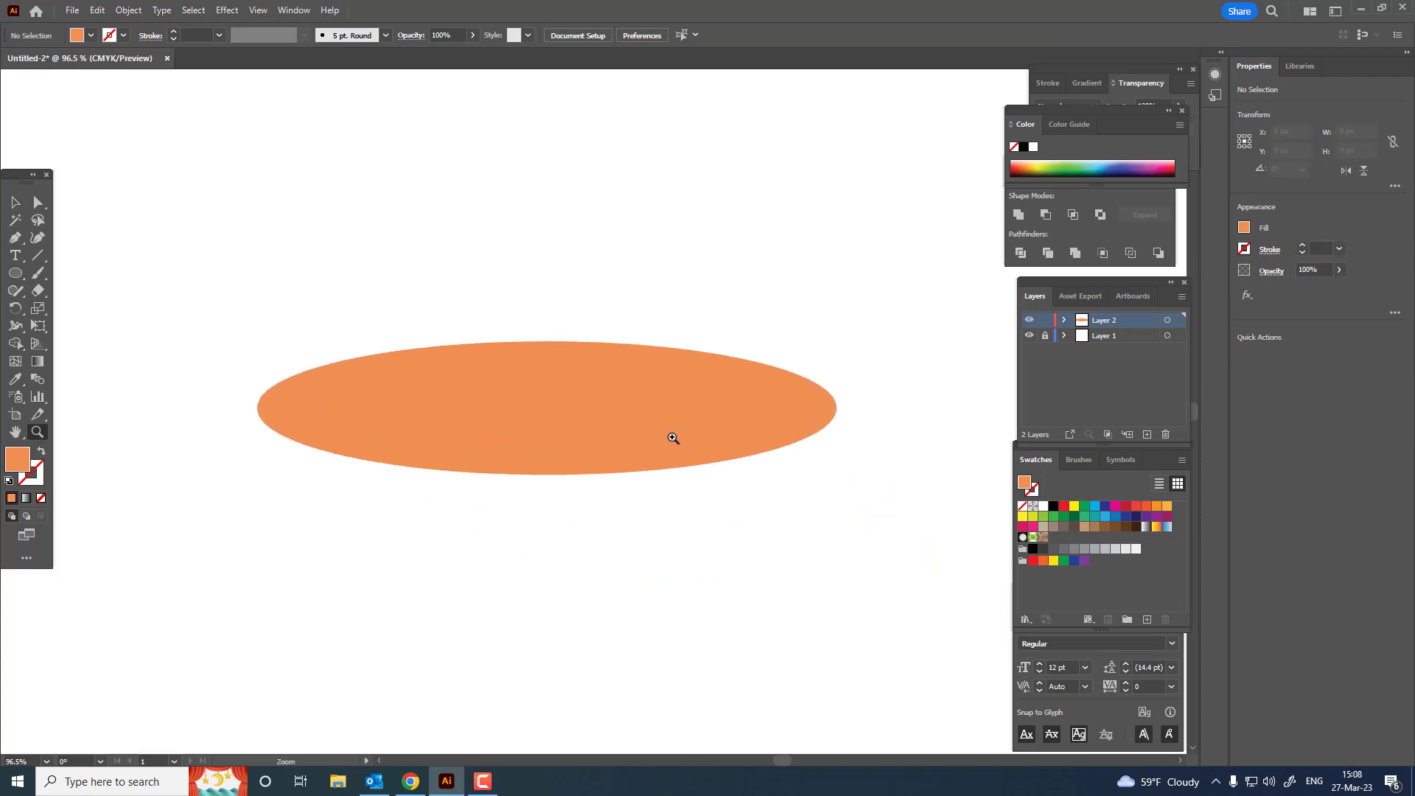
Step: Set the ellipse's fill to the darker orange #E27C37
left_click(15, 202)
left_click(577, 466)
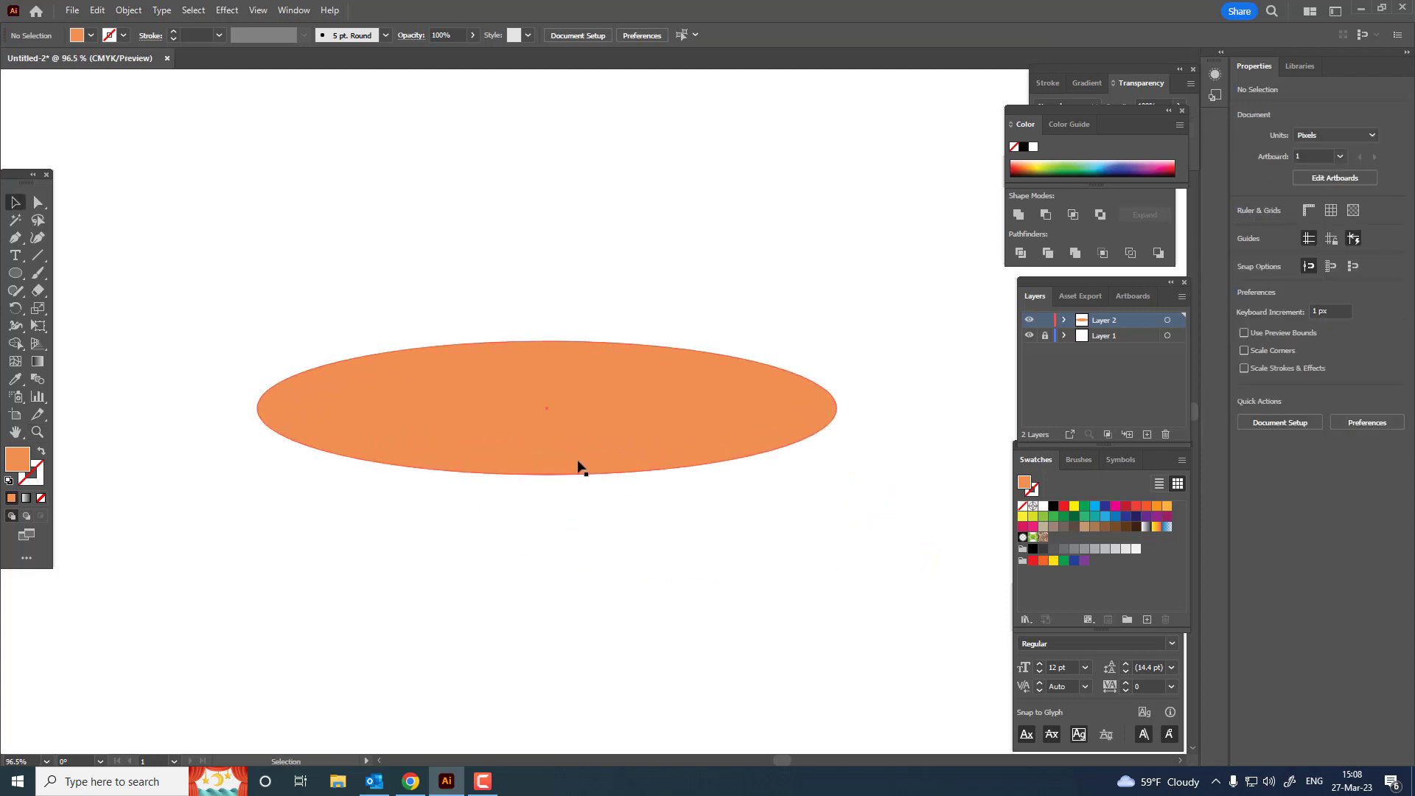
double_click(11, 462)
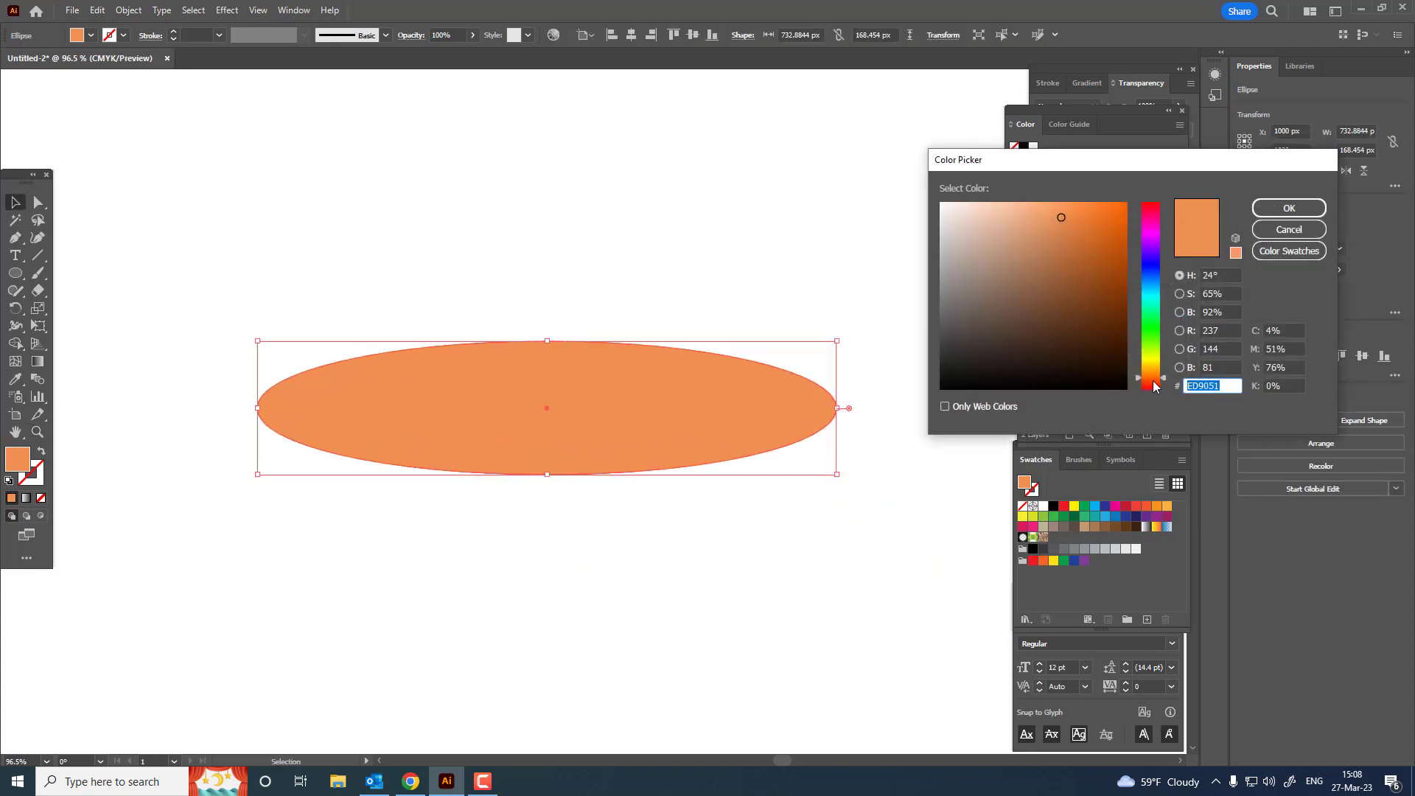
left_click_drag(1154, 382, 1154, 384)
left_click(1083, 221)
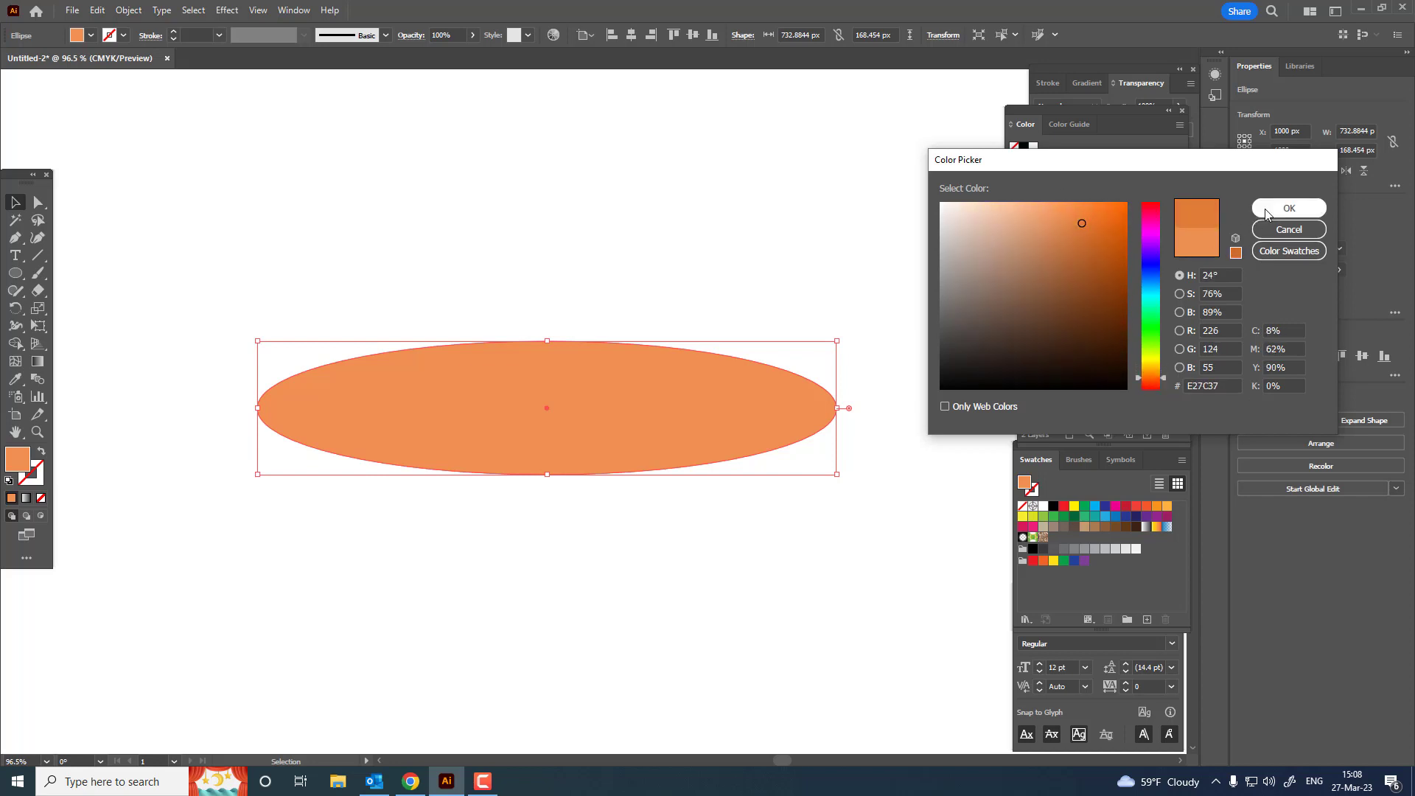
left_click(1266, 211)
left_click(814, 502)
left_click_drag(808, 504, 811, 458)
Step: Set the ellipse's fill to the reddish orange #D6754C
left_click(269, 365)
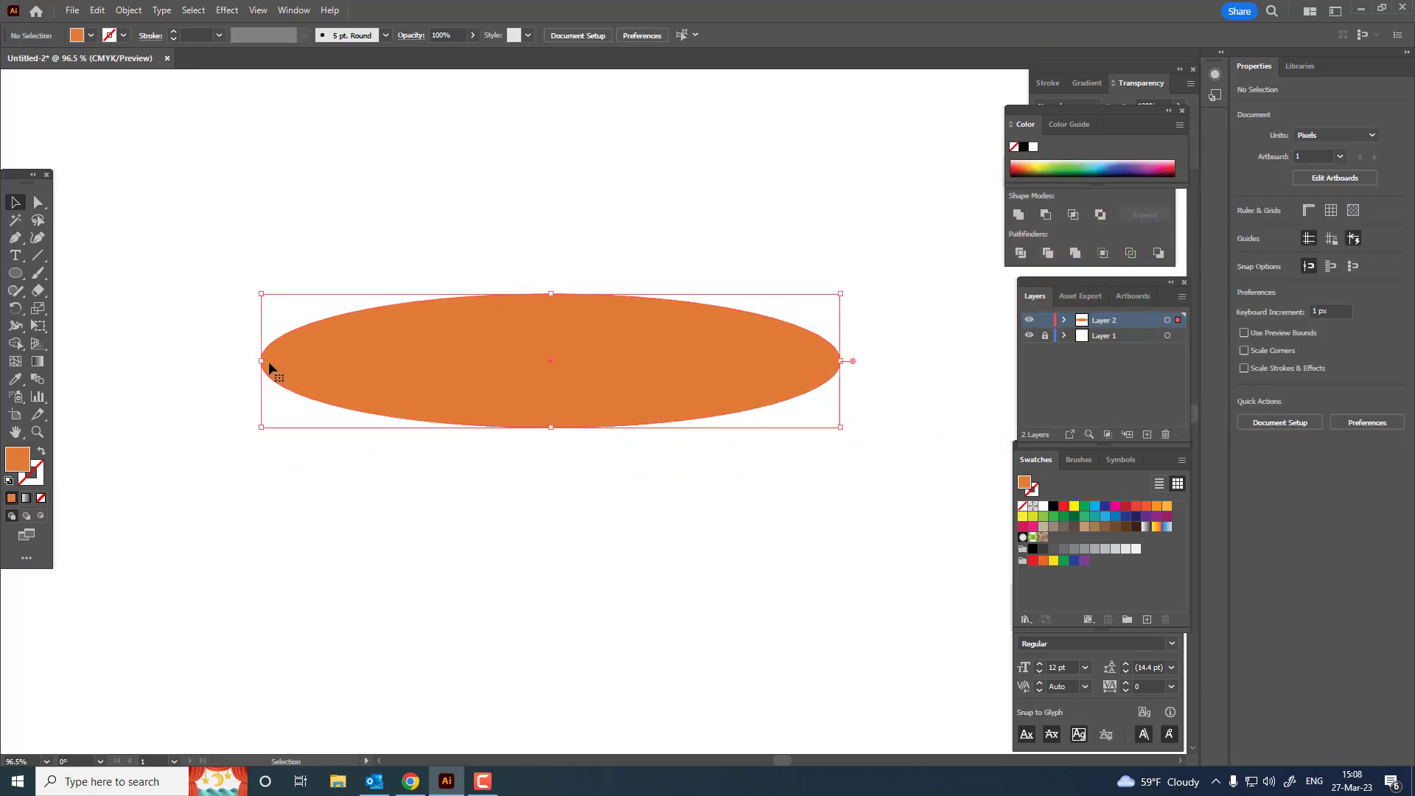
double_click(15, 463)
left_click_drag(1078, 224, 1064, 228)
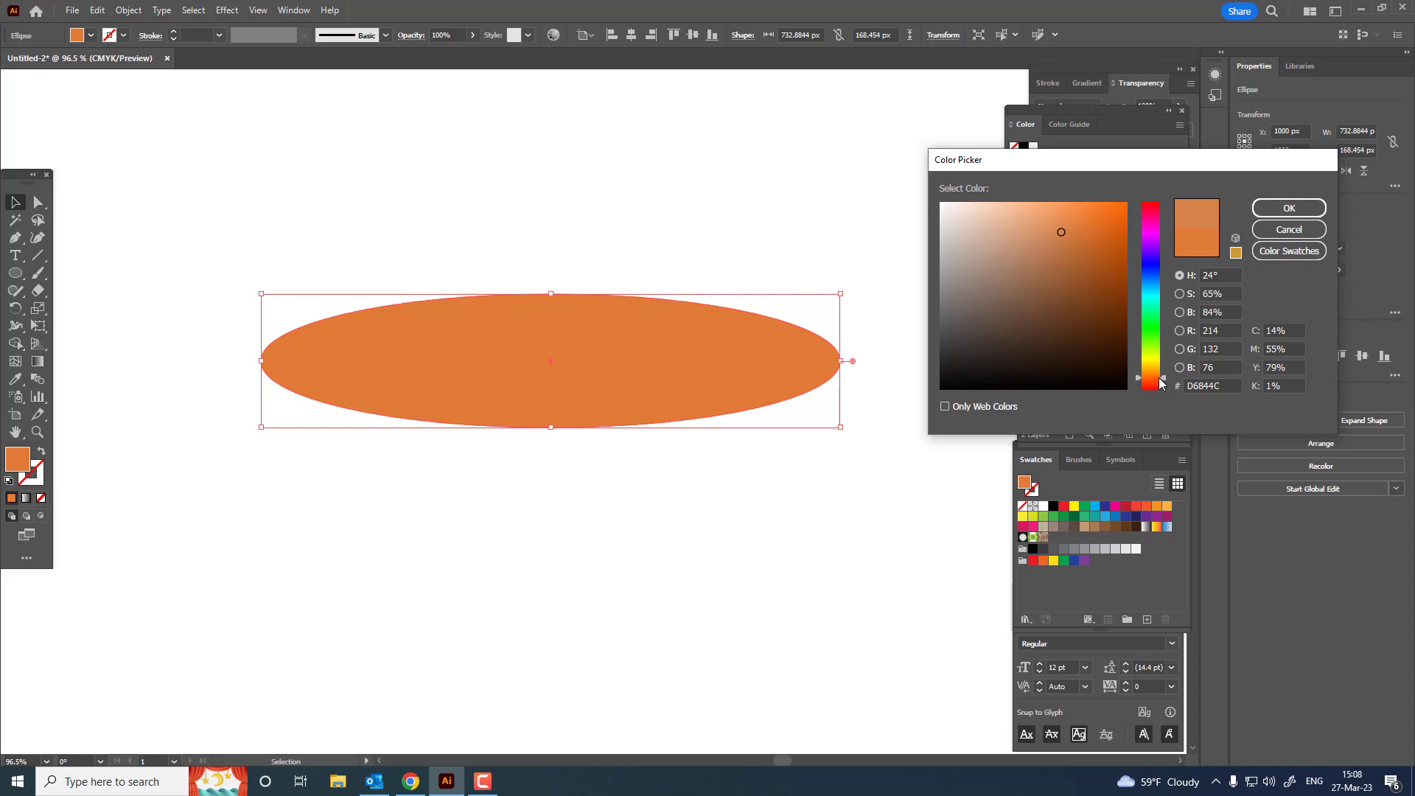
left_click_drag(1159, 381, 1156, 385)
left_click(1289, 208)
left_click(733, 489)
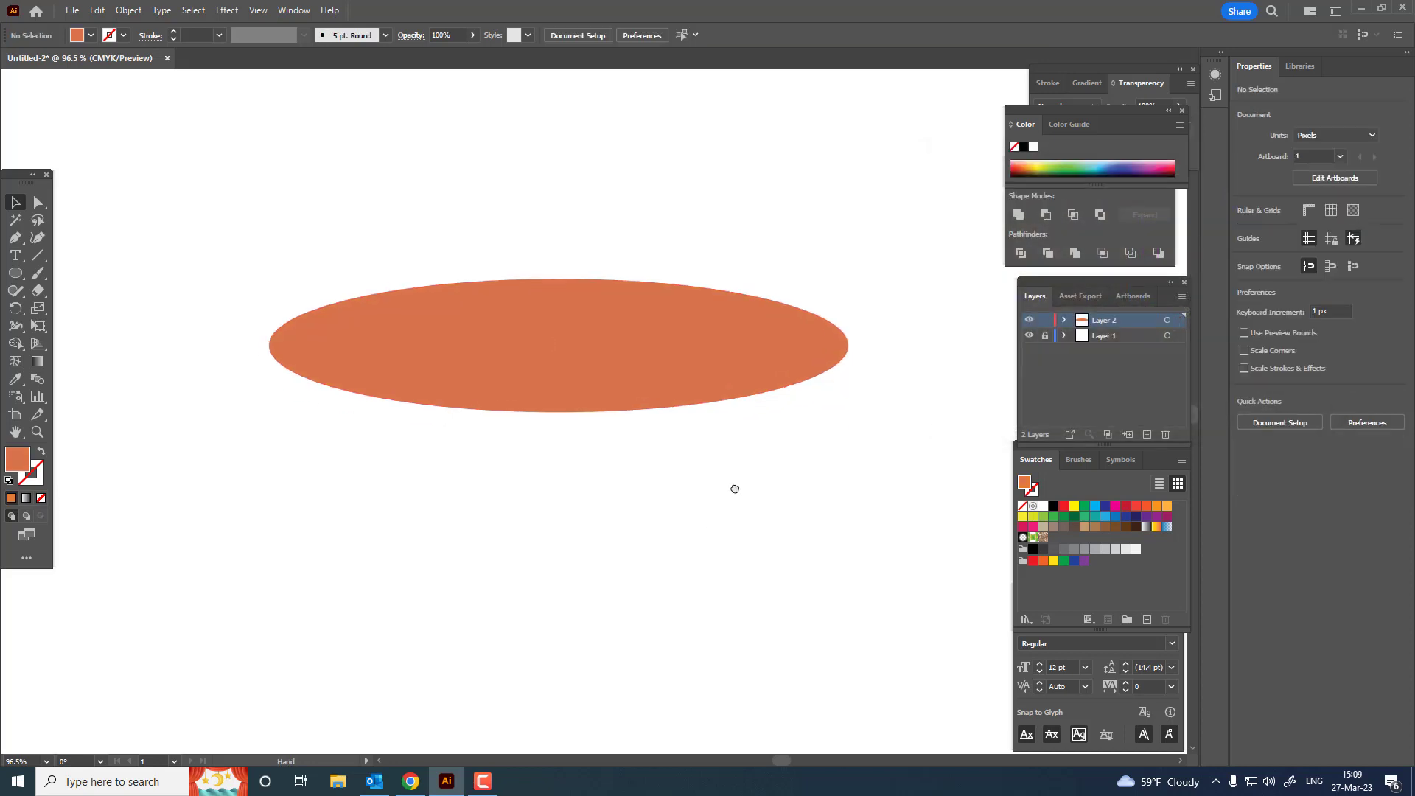
Step: Draw a second ellipse about 709 by 121 px over the first one's lower half and fill it with light orange
left_click(15, 274)
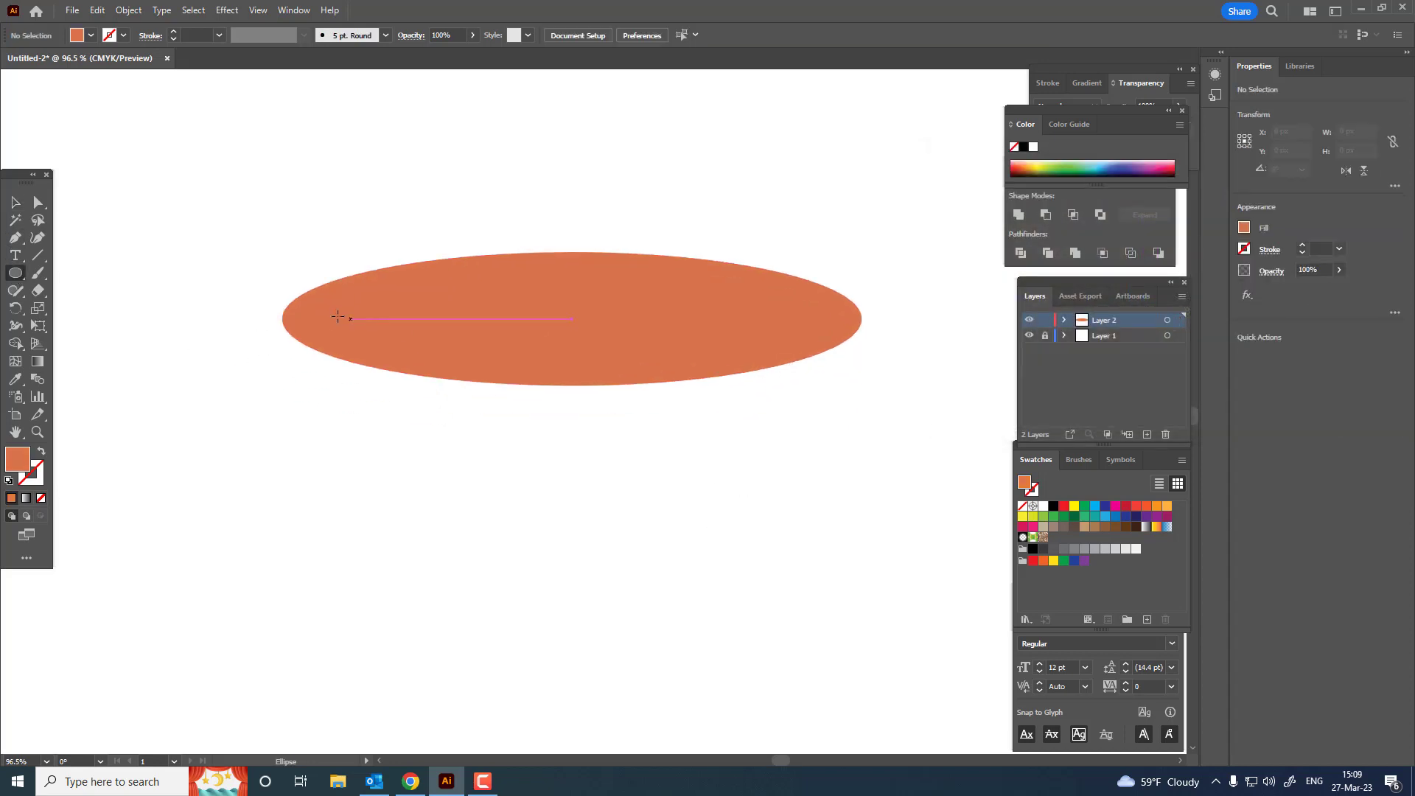
left_click_drag(296, 308, 856, 404)
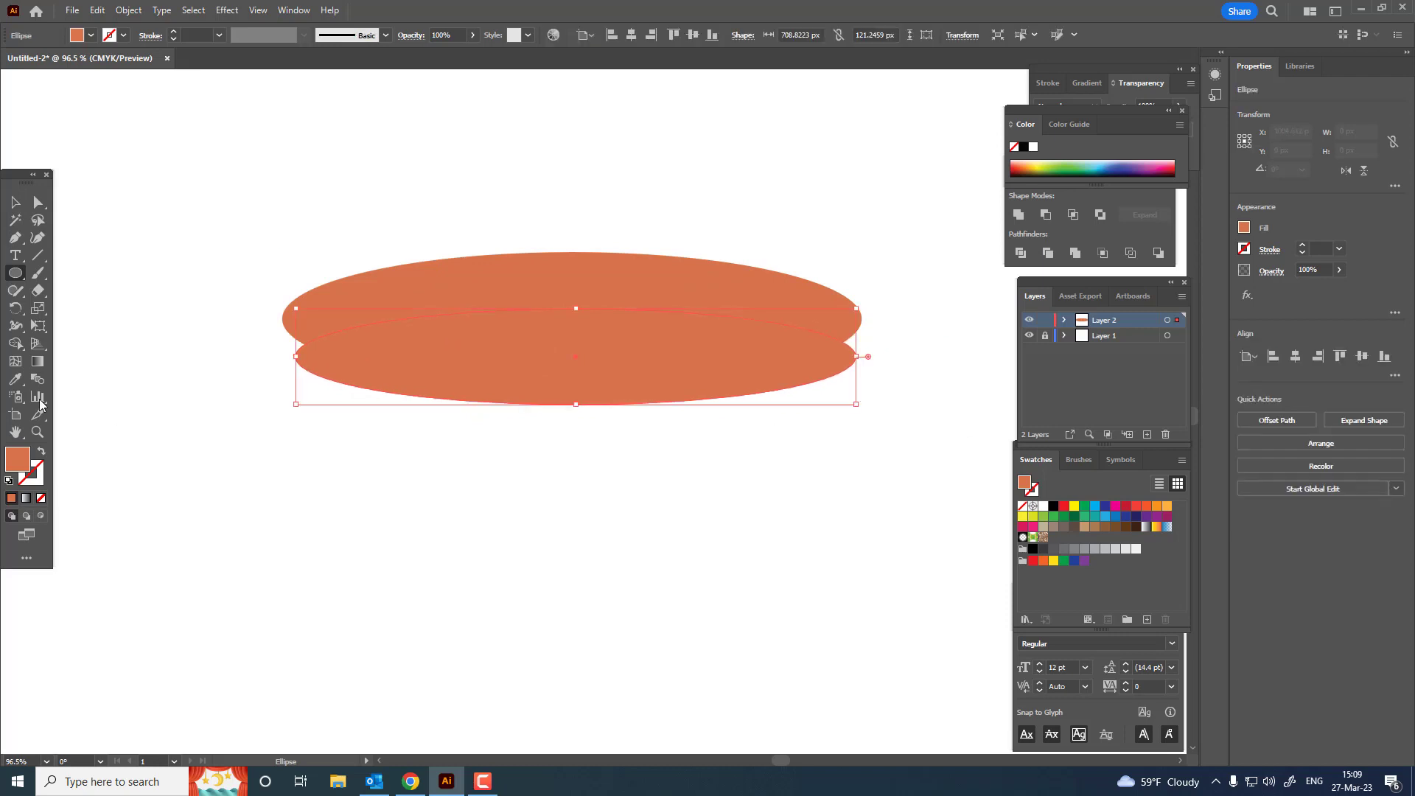
double_click(17, 460)
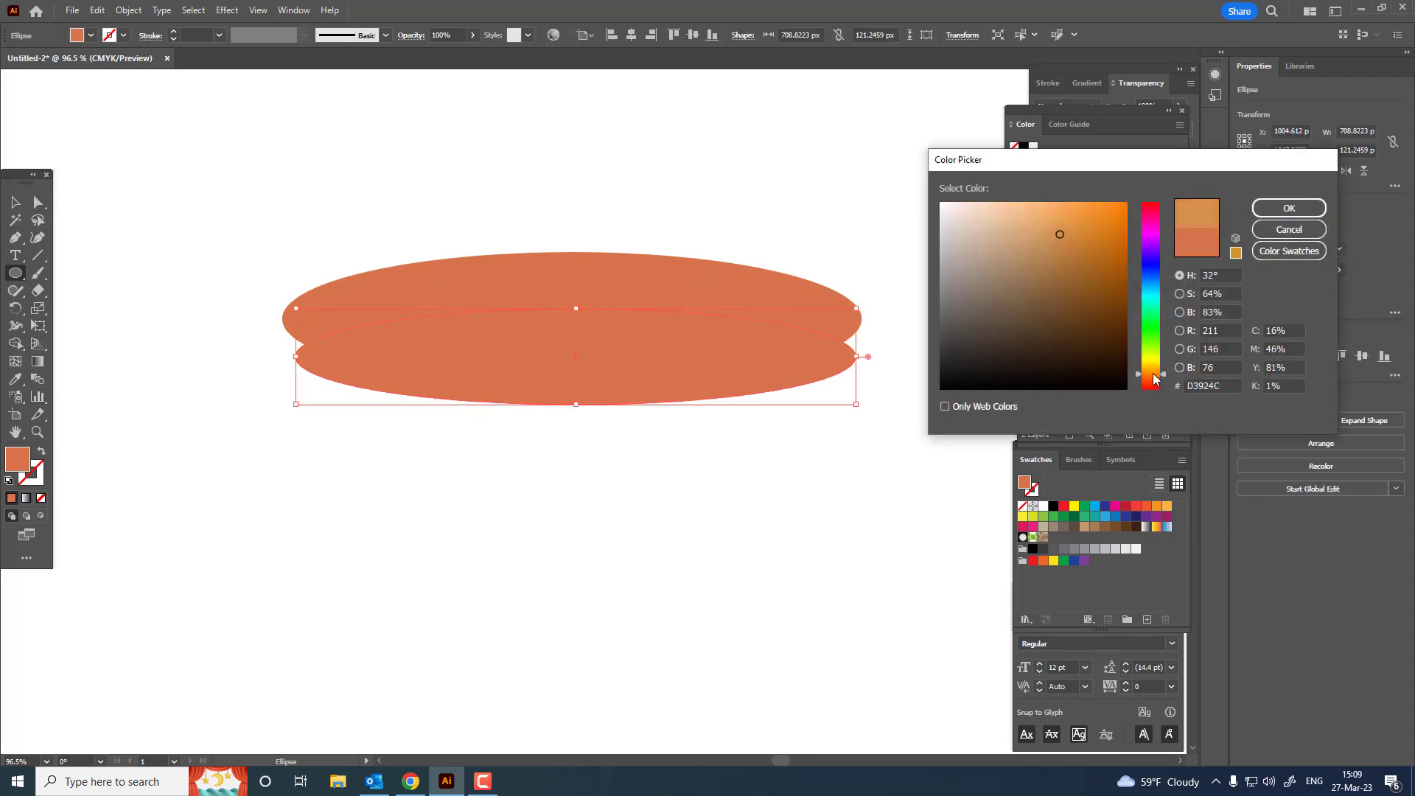
left_click_drag(1057, 217, 1040, 213)
left_click(1288, 209)
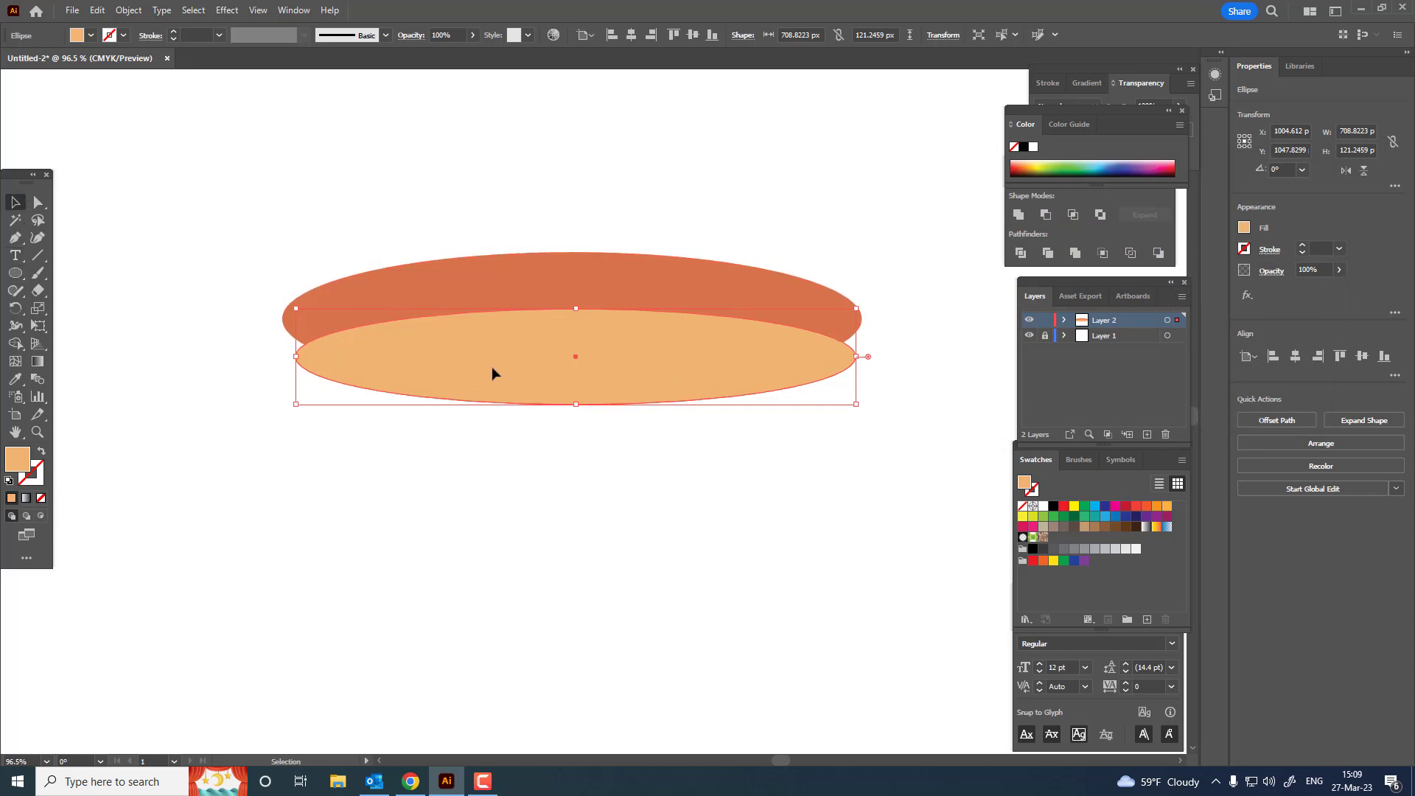
Step: Centre both ellipses horizontally on the artboard
key("ctrl+a")
left_click(586, 35)
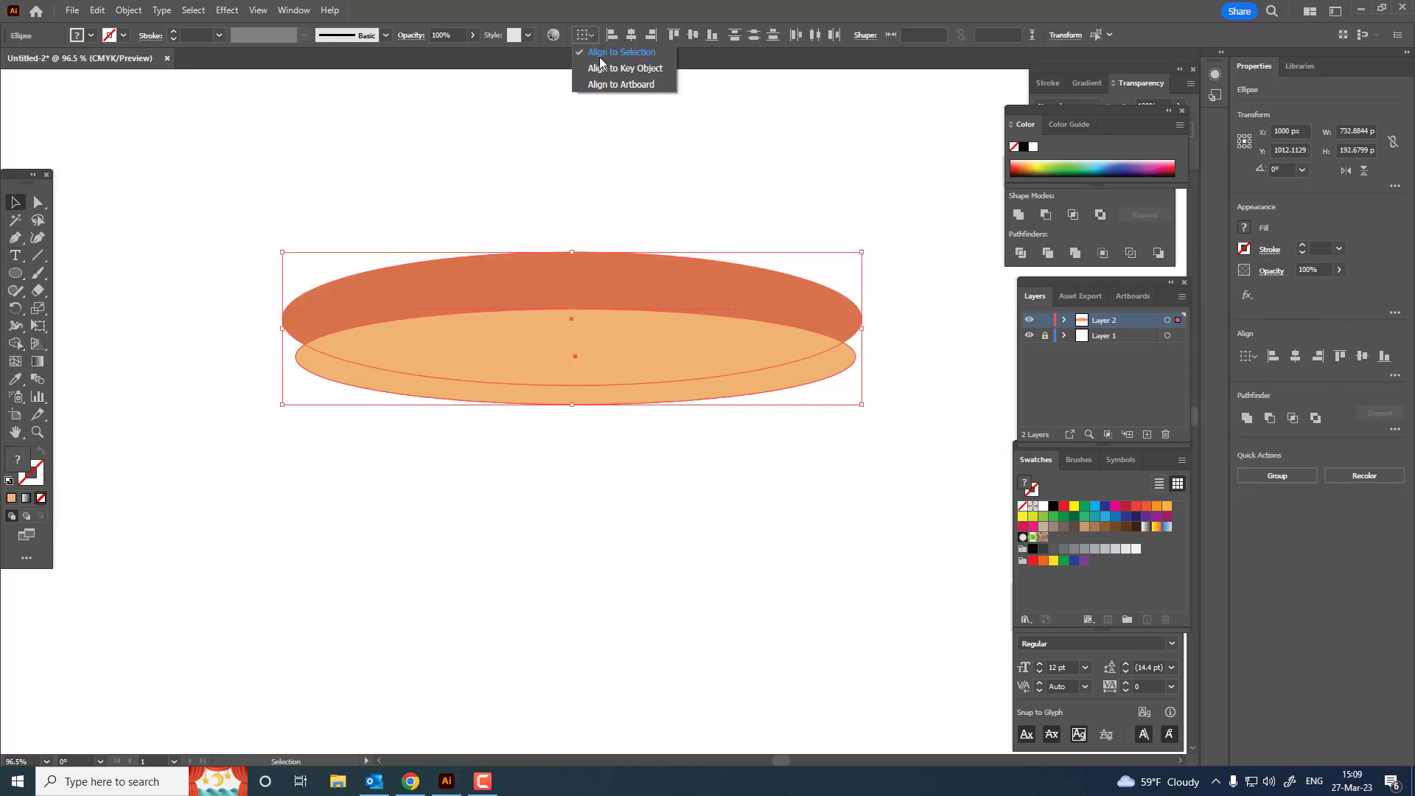
left_click(620, 84)
left_click(631, 35)
Step: Bring the dark orange ellipse to the front and move the light orange ellipse slightly down beneath it
left_click(643, 268)
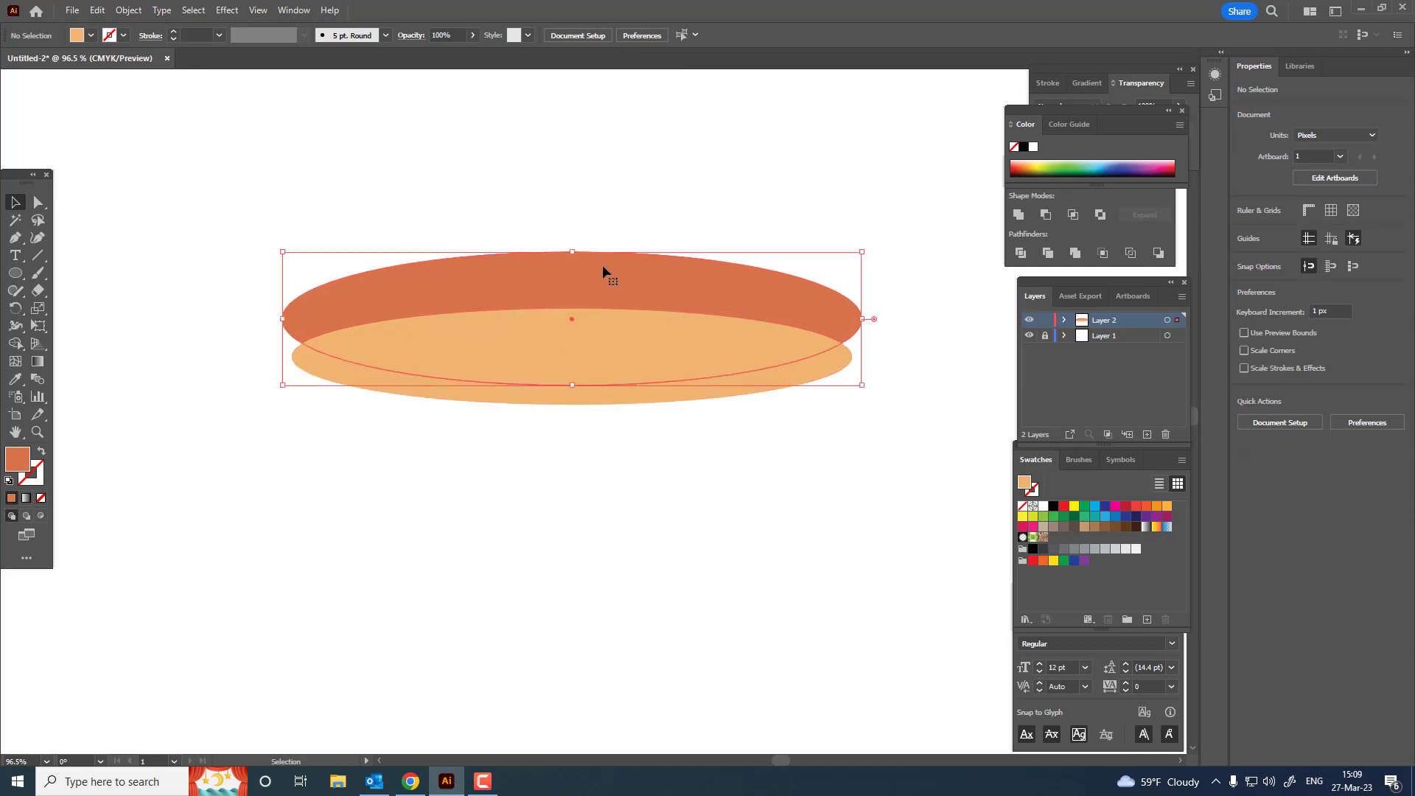
left_click(128, 10)
mouse_move(170, 42)
left_click(379, 57)
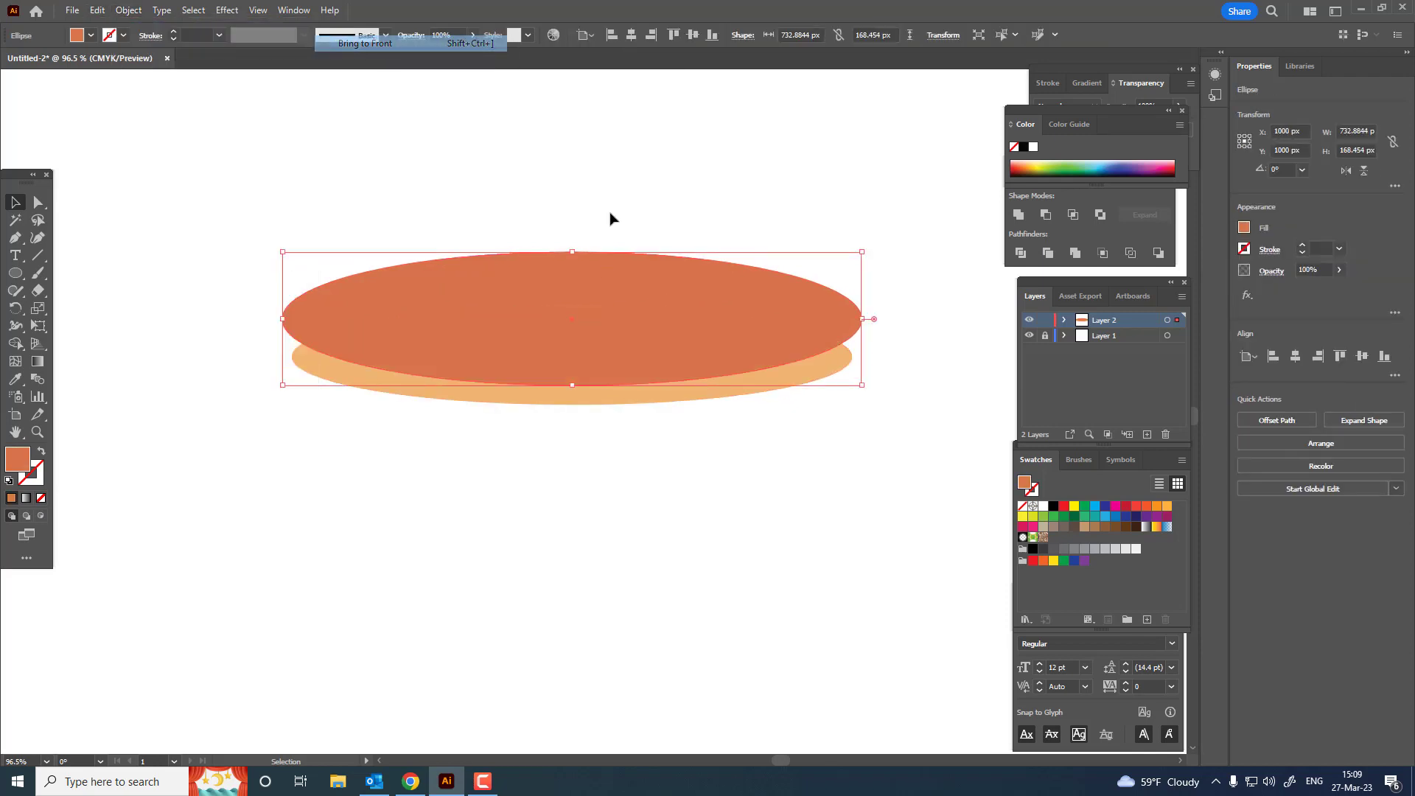
left_click(883, 362)
left_click_drag(670, 403, 619, 413)
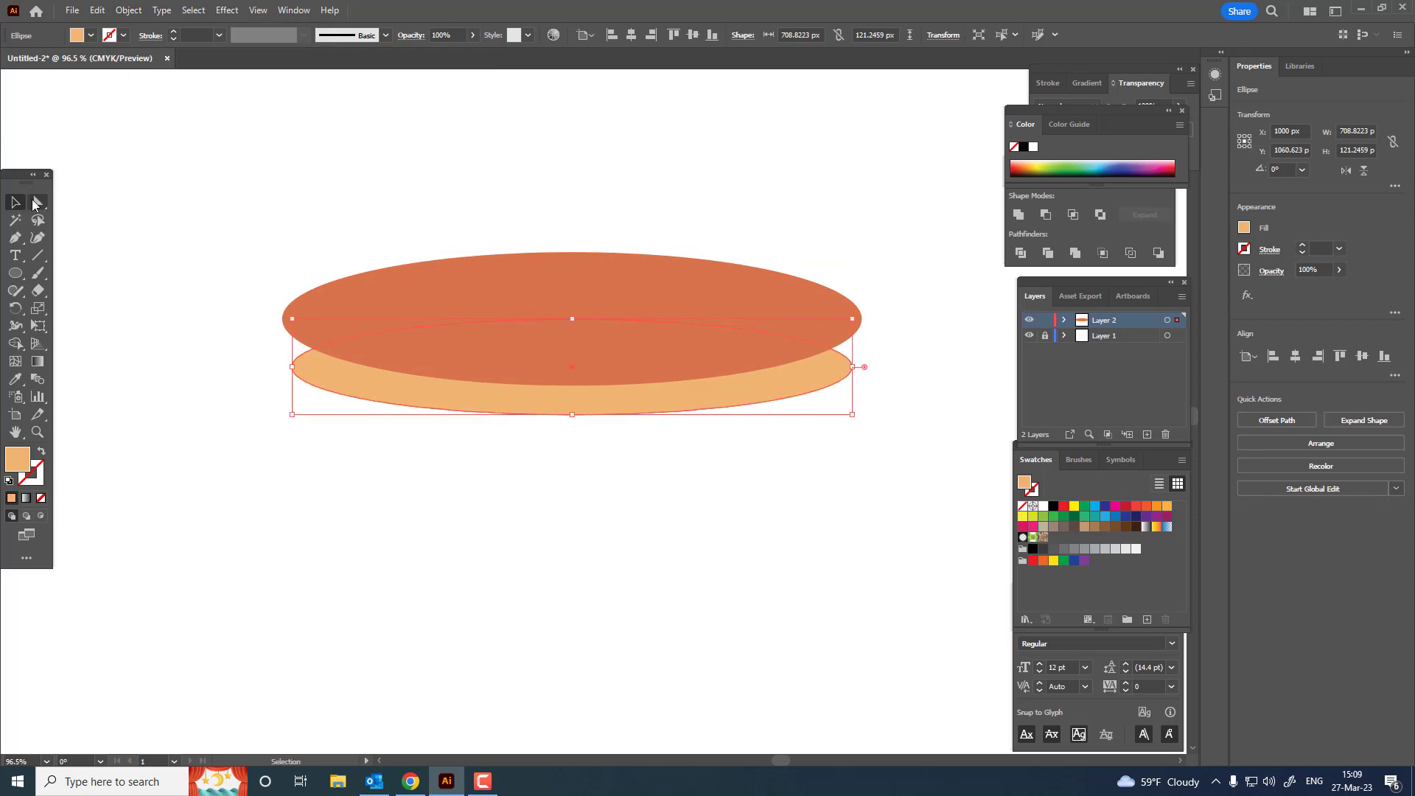
Step: Raise the light orange ellipse's left and right anchor points so its ends tuck behind the dark ellipse
left_click(34, 205)
left_click(292, 366)
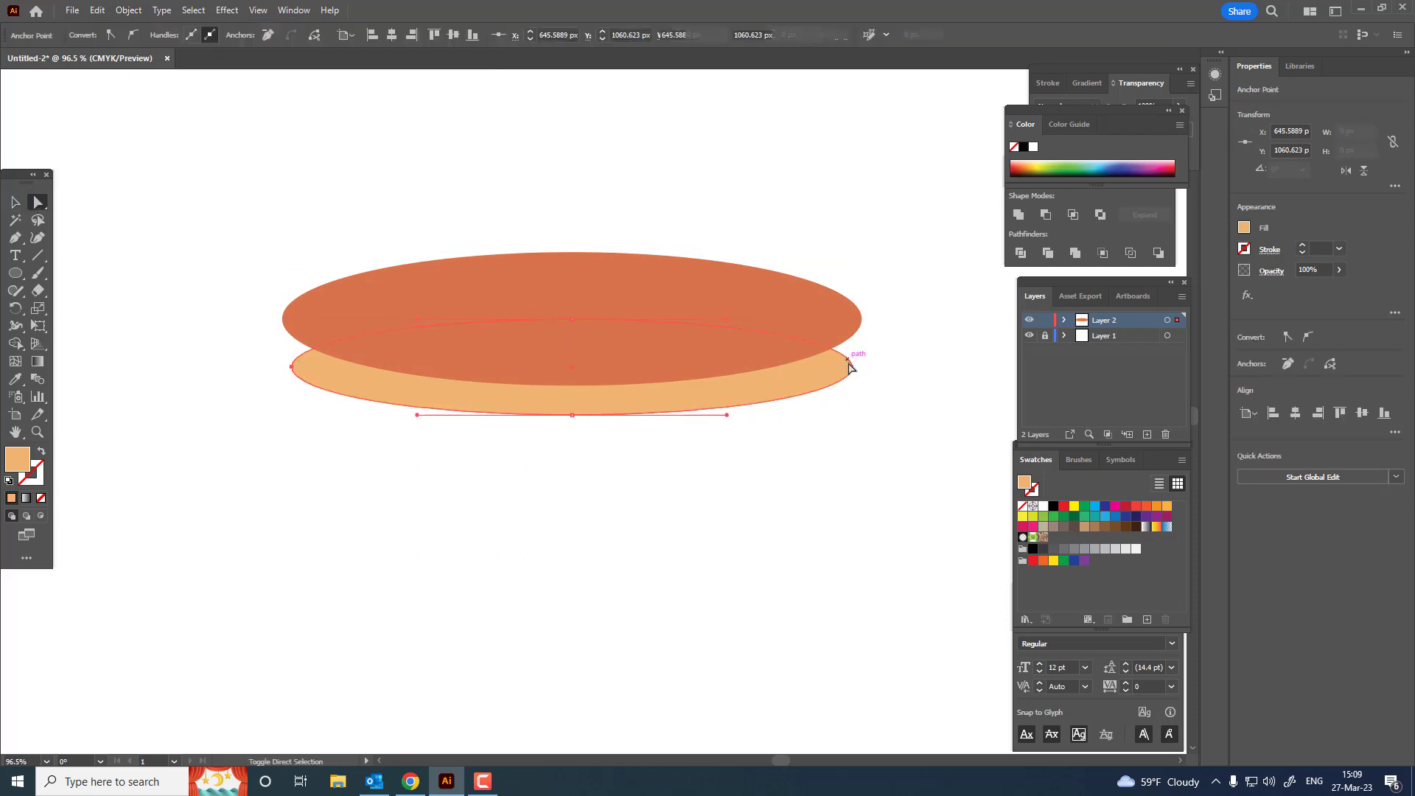
left_click_drag(849, 367, 609, 403)
left_click(869, 376)
key("z")
left_click(15, 202)
left_click(633, 322)
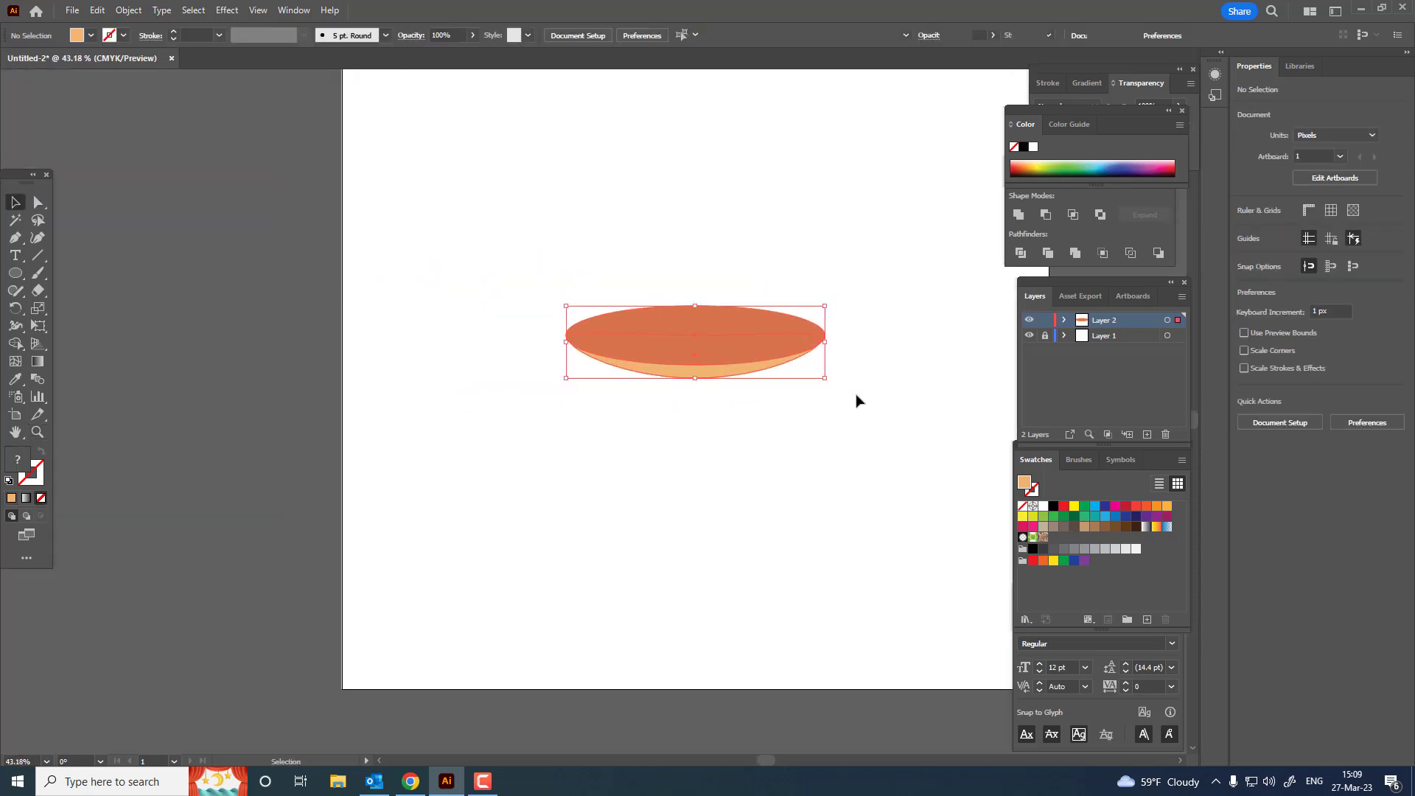
left_click(782, 228)
Step: Lower the dark orange ellipse's left and right anchor points slightly
key("z")
left_click_drag(815, 350, 851, 432)
left_click_drag(804, 420, 895, 508)
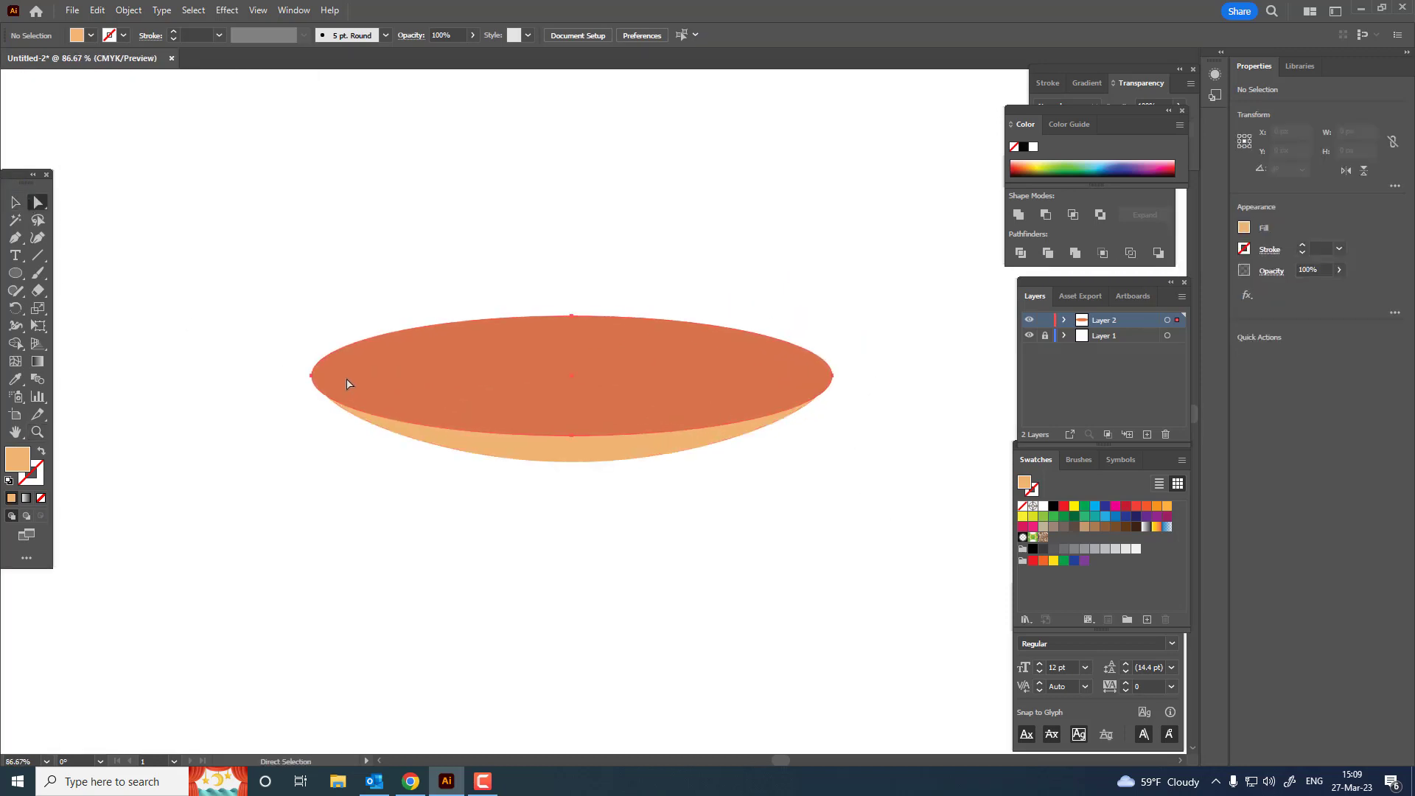
left_click(311, 376)
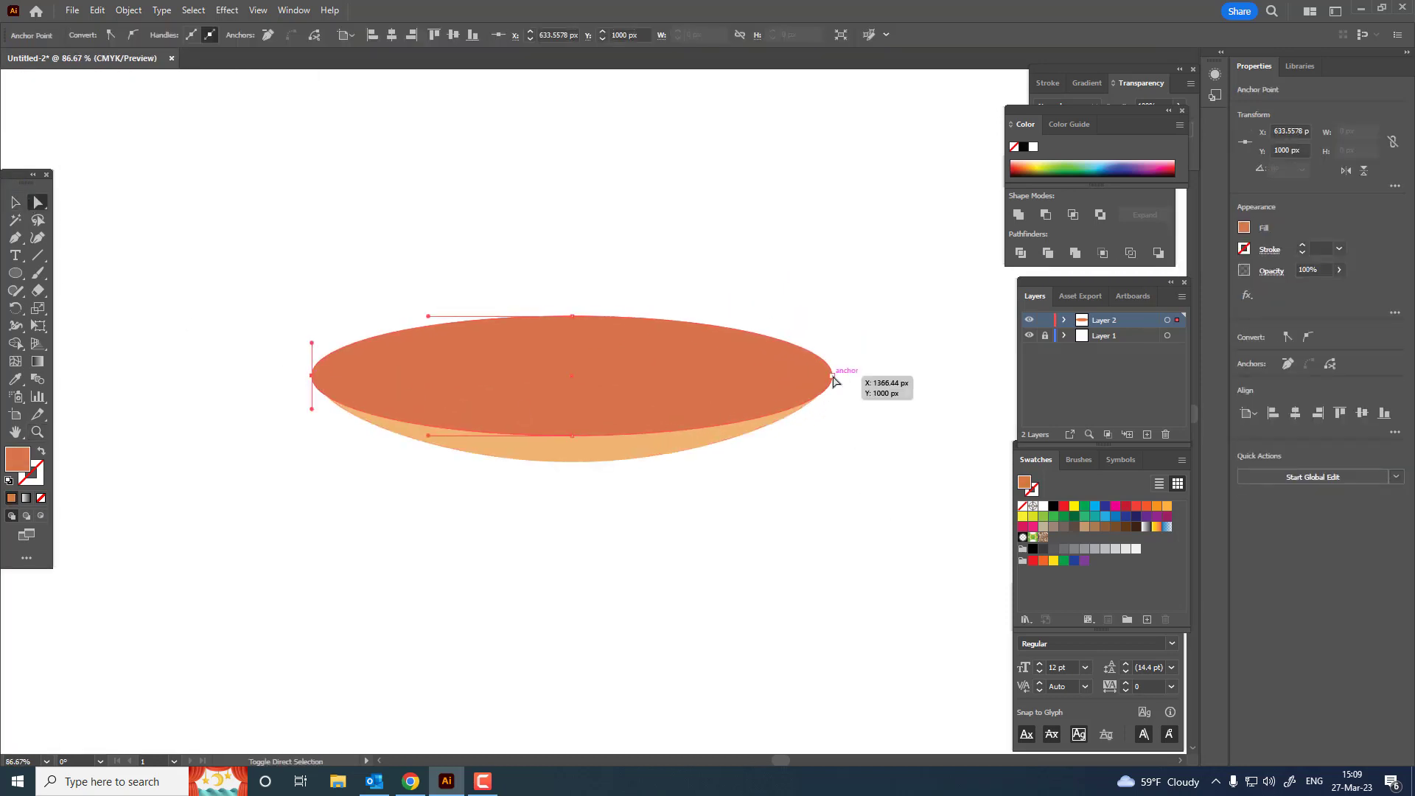
left_click_drag(832, 378, 695, 433)
key("z")
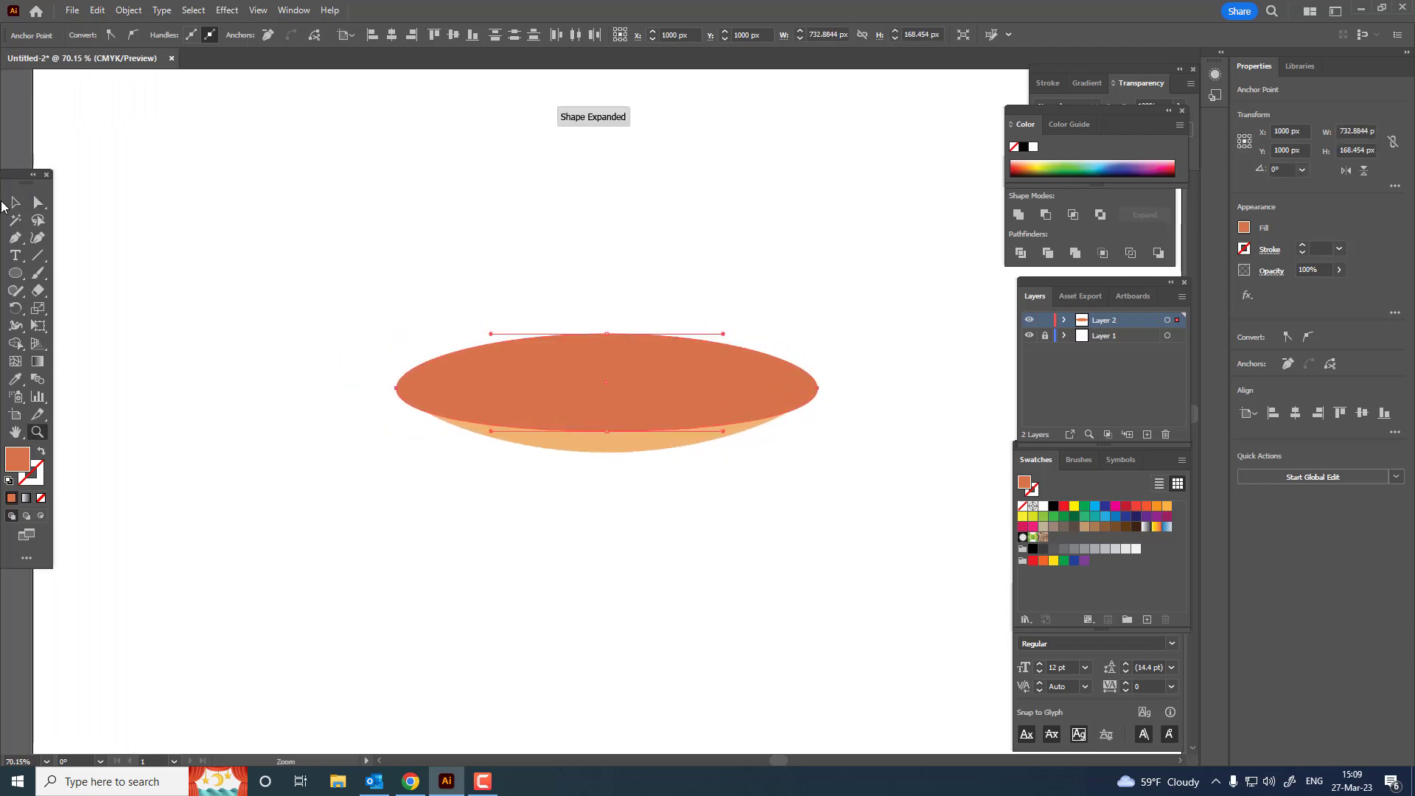
Step: Widen the light orange shape evenly on both sides towards the ends of the dark ellipse
left_click(14, 202)
left_click(631, 453)
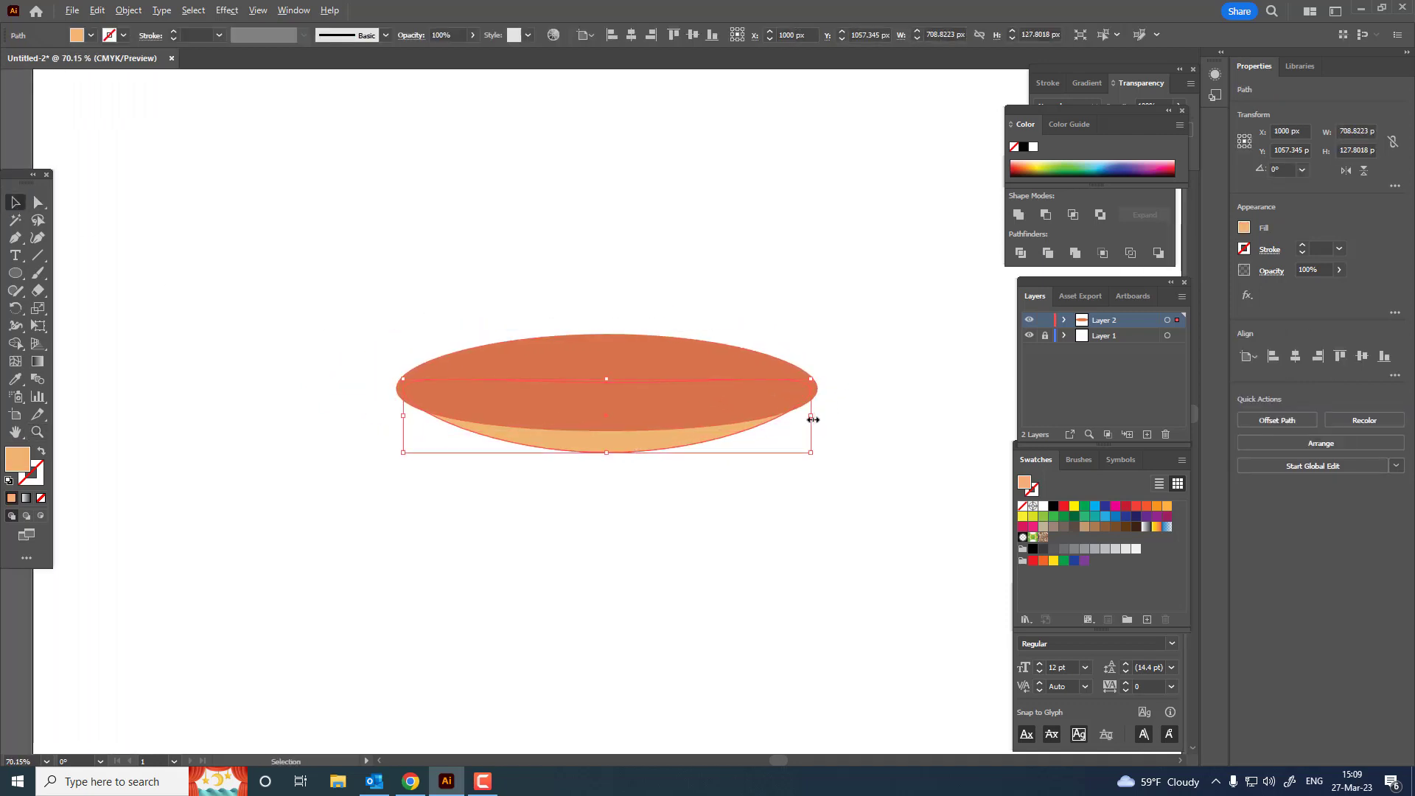
left_click_drag(812, 419, 818, 418)
left_click(821, 496)
left_click_drag(795, 469, 806, 427)
Step: Group the dark and light orange shapes together
key("ctrl+a")
left_click(131, 10)
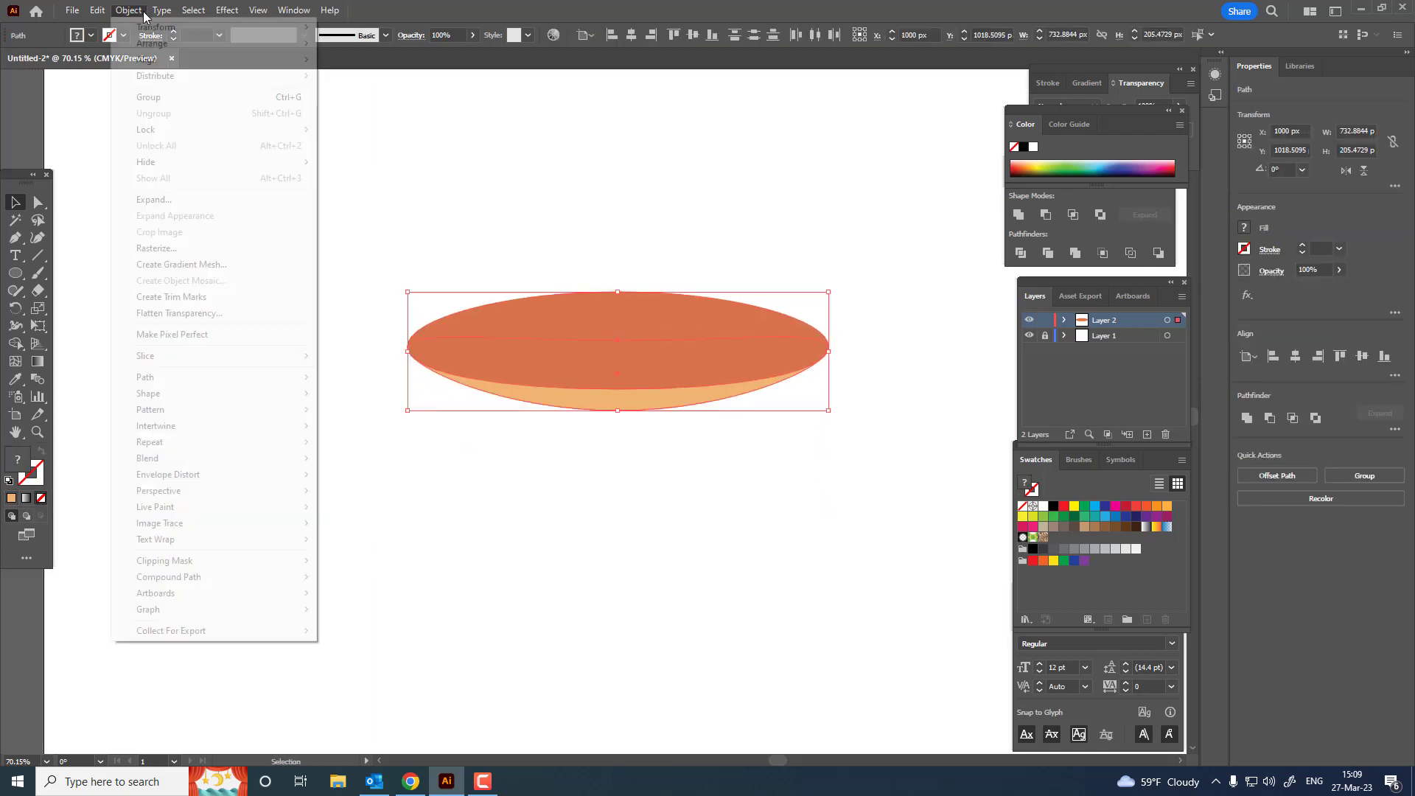
left_click(148, 96)
left_click(696, 473)
Step: Copy the dark orange ellipse inside the group and paste the copy in front
key("z")
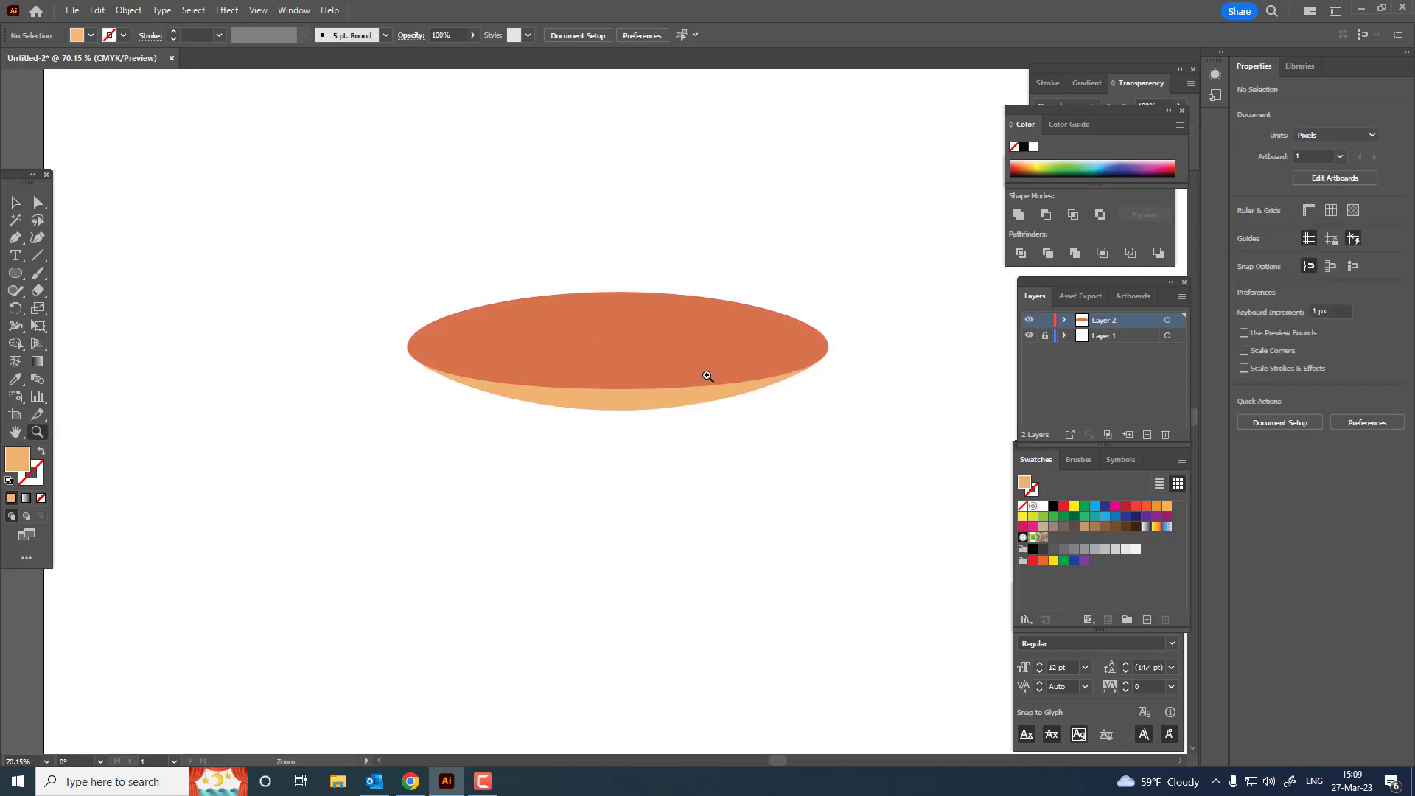
left_click_drag(696, 369, 725, 371)
left_click_drag(622, 350, 613, 403)
left_click(38, 203)
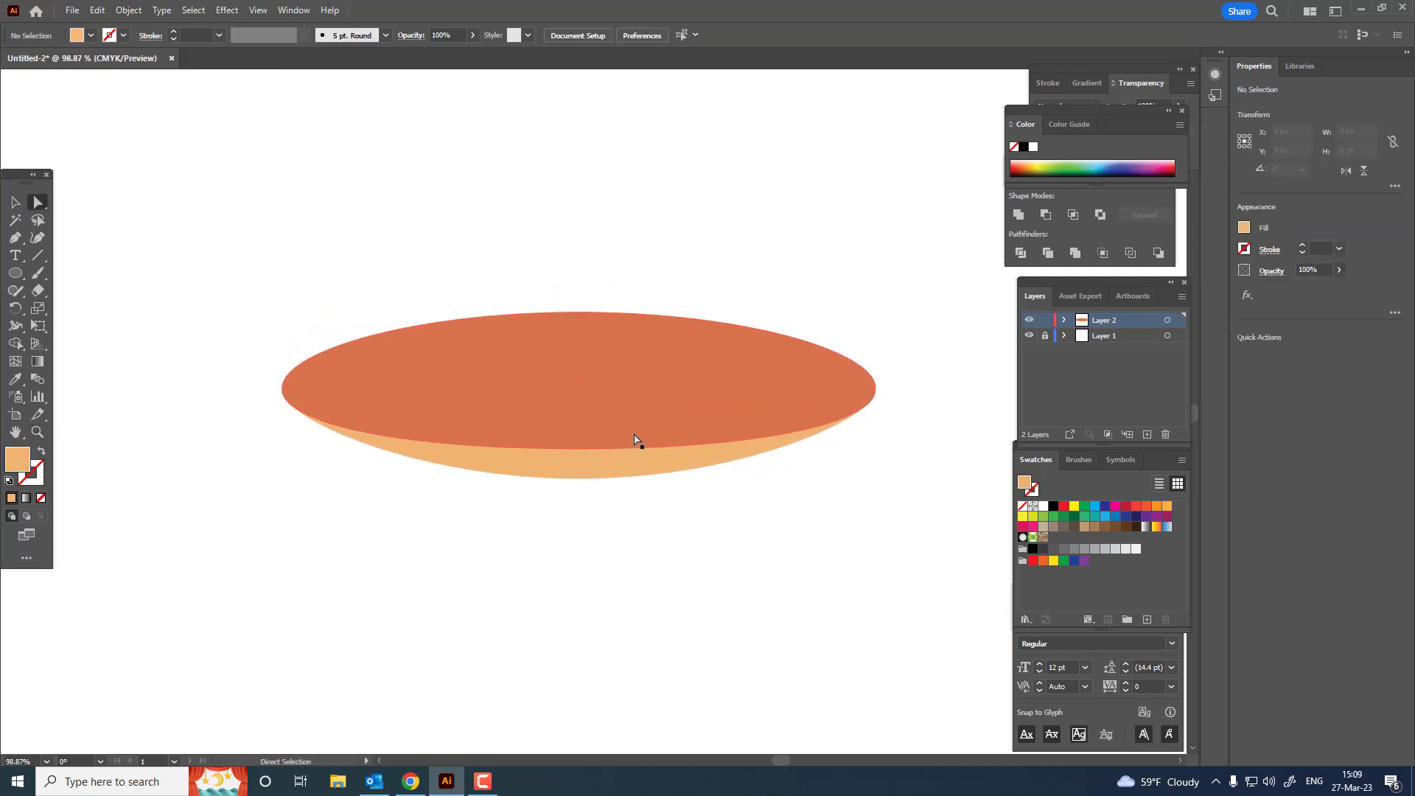
left_click(637, 394)
left_click(118, 11)
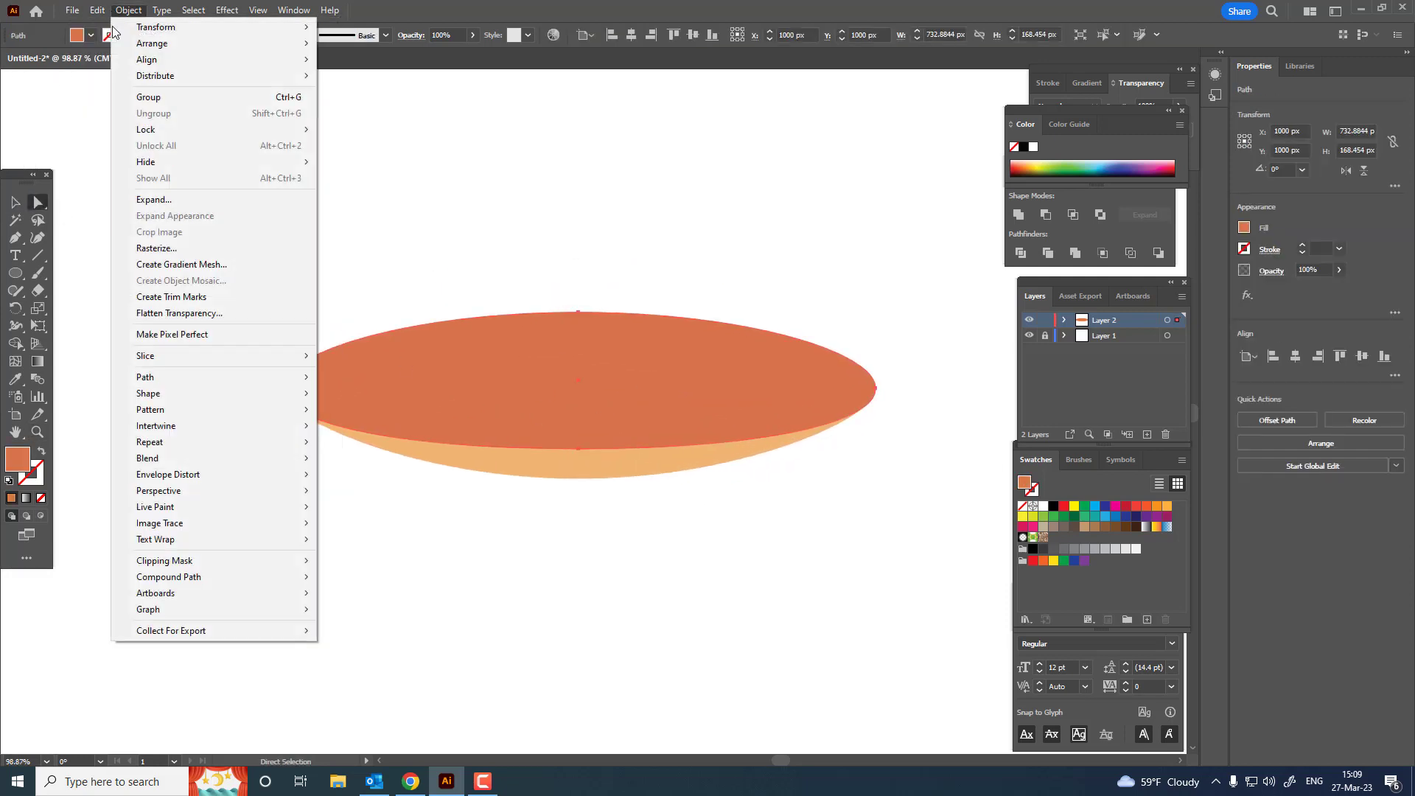
mouse_move(98, 10)
left_click(120, 81)
left_click(97, 10)
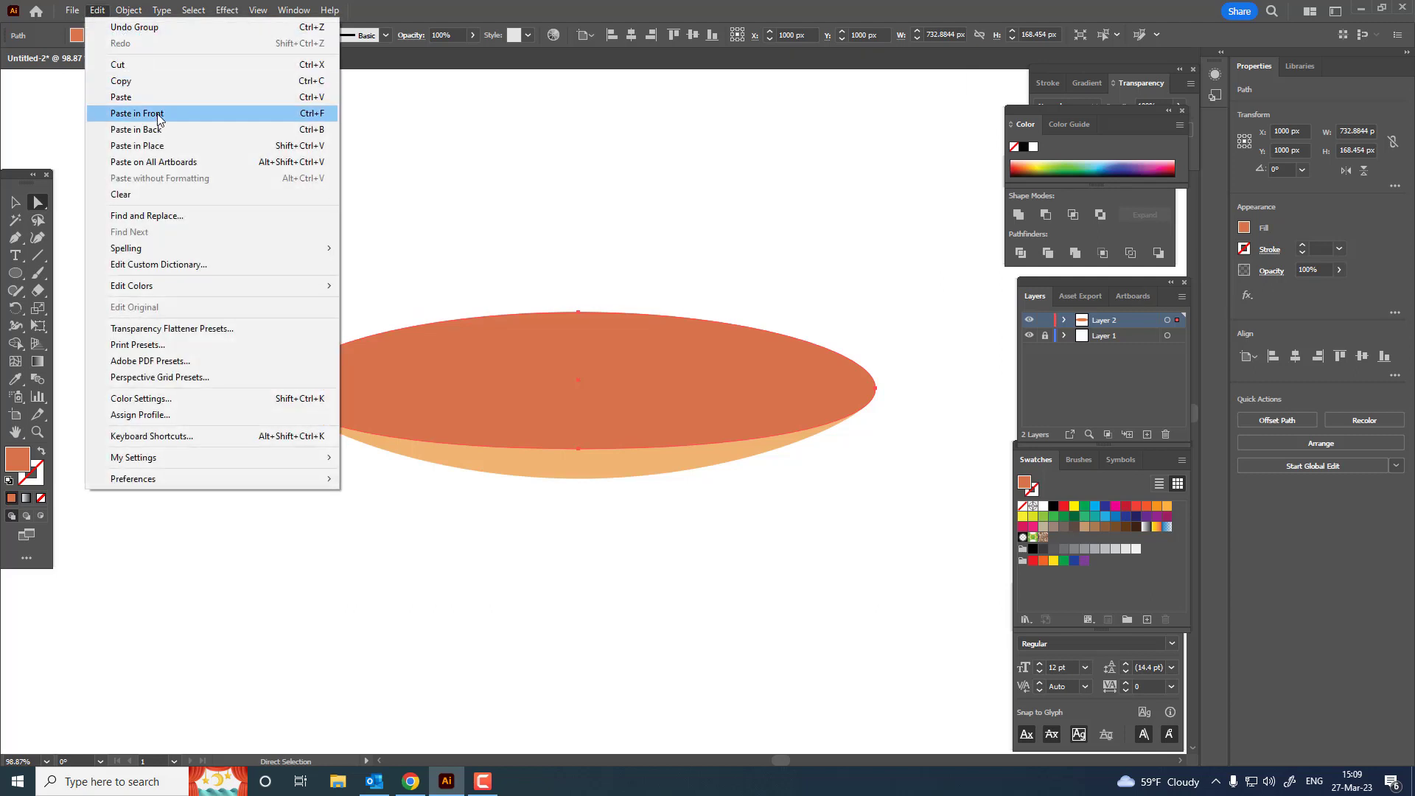
left_click(136, 113)
Step: Fill the copied ellipse with yellow #EFD567
left_click(13, 205)
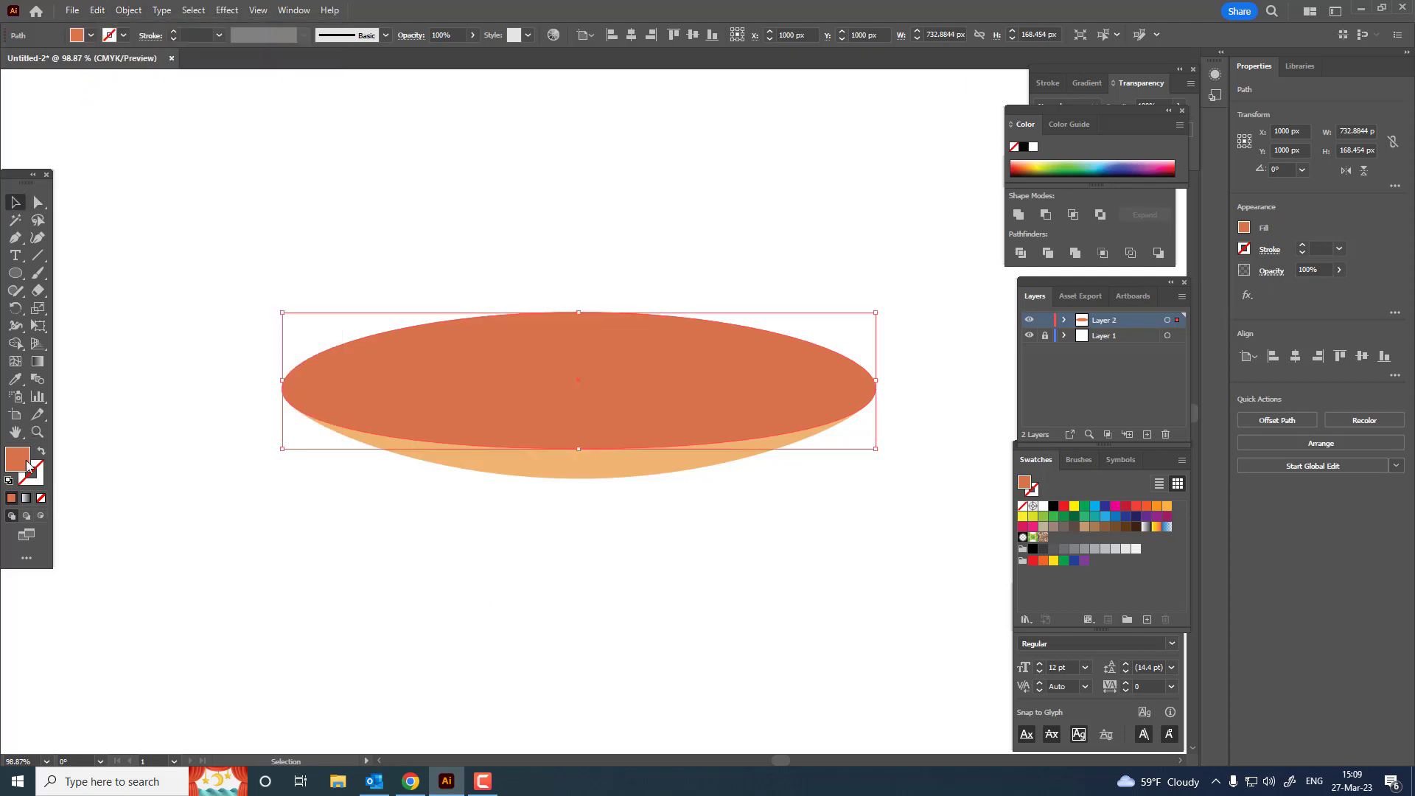
double_click(18, 459)
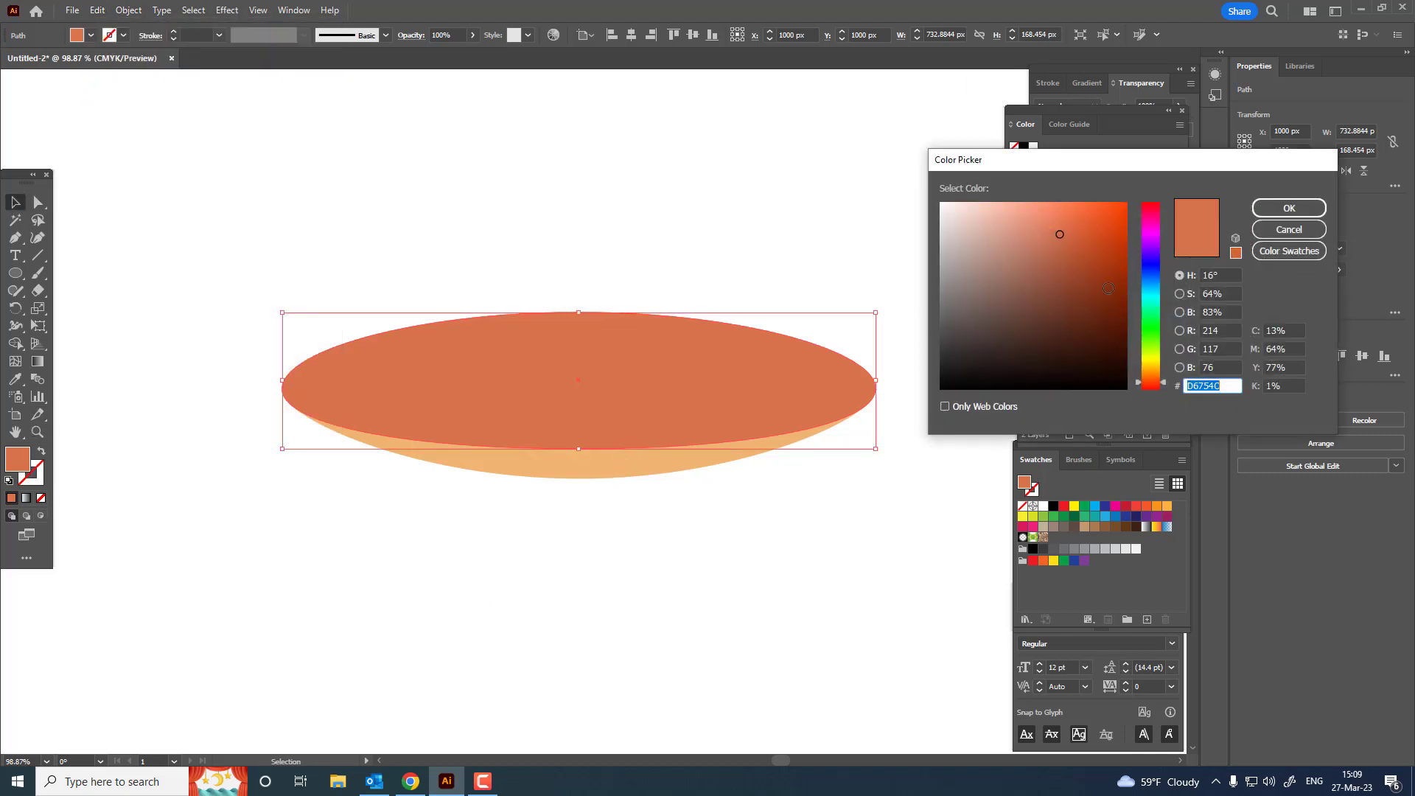
left_click_drag(1153, 370, 1153, 363)
left_click(1045, 215)
left_click(1288, 208)
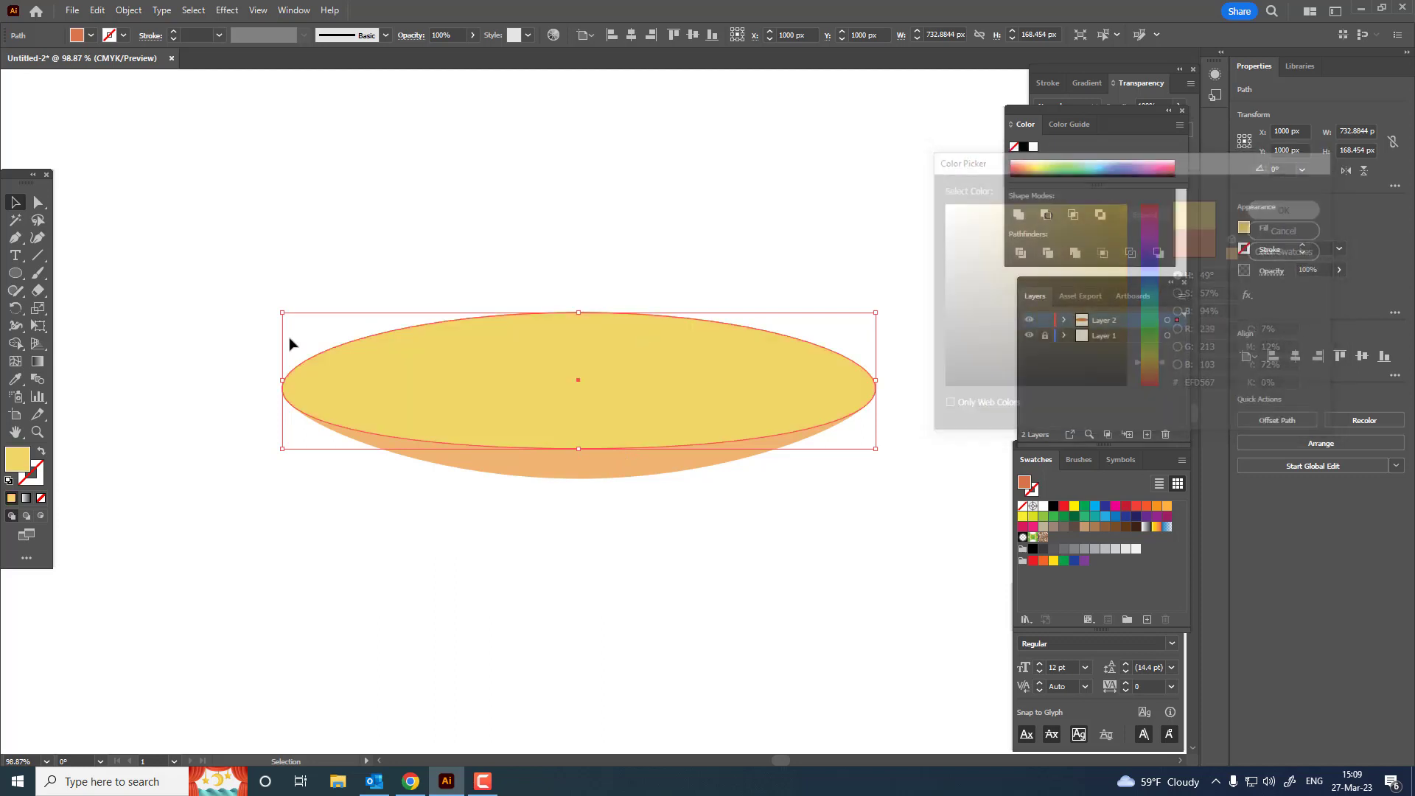
Step: Swap the copied ellipse's fill and stroke to give it a yellow outline, with a stroke weight of 9 pt
left_click(40, 453)
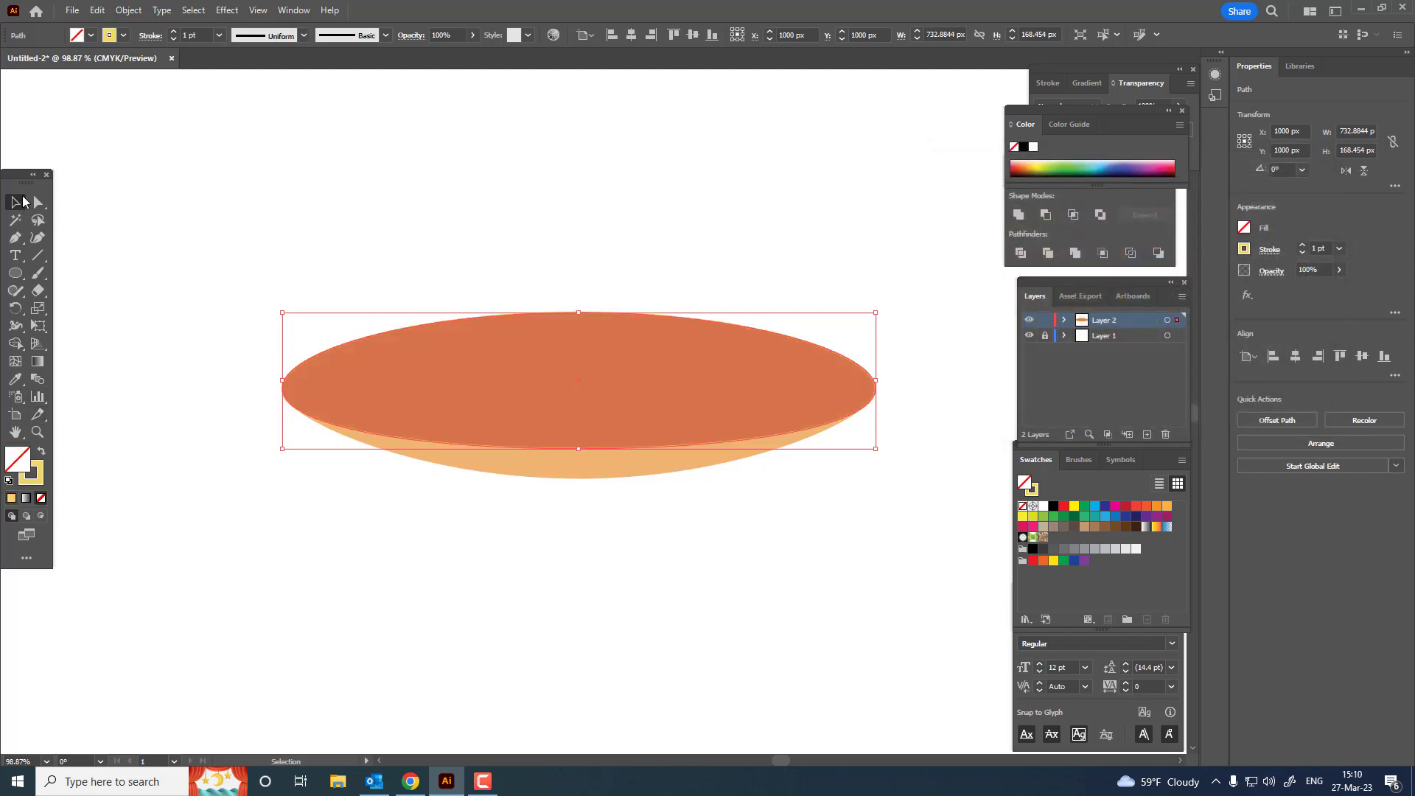
left_click(174, 32)
left_click(174, 31)
left_click(174, 32)
left_click(174, 32)
left_click(175, 32)
left_click(175, 32)
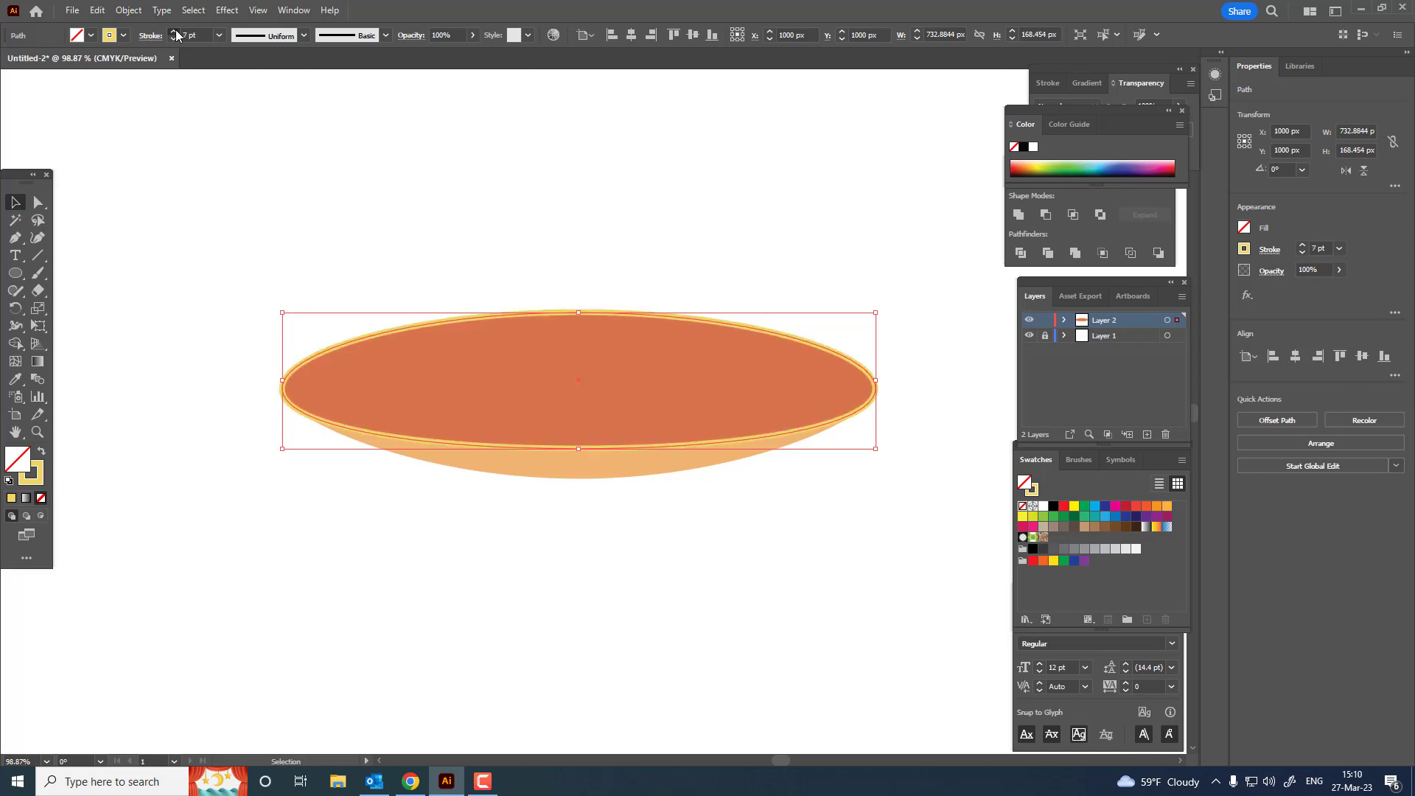
left_click(175, 32)
left_click(175, 32)
double_click(689, 446)
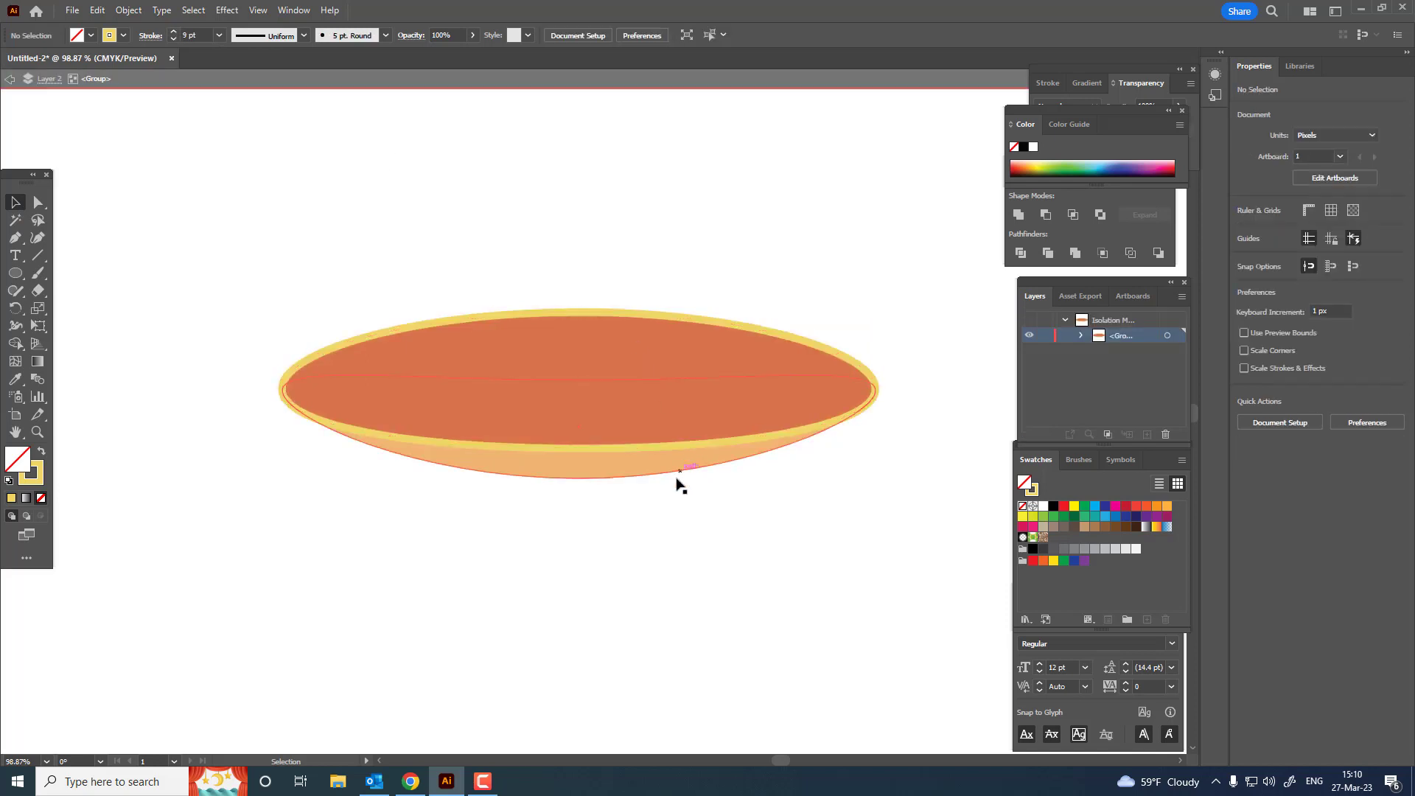
left_click(18, 236)
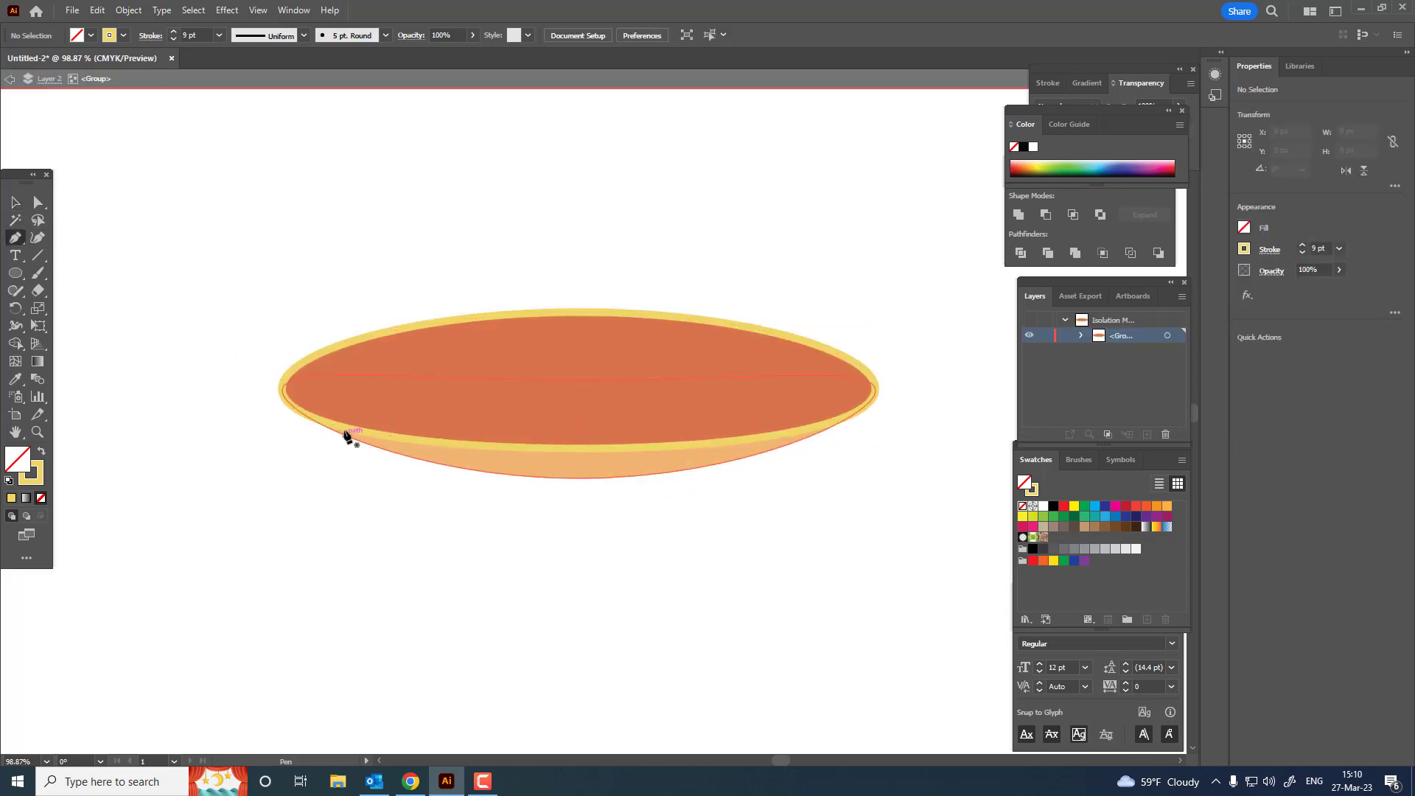
left_click(344, 426)
key("Escape")
key("v")
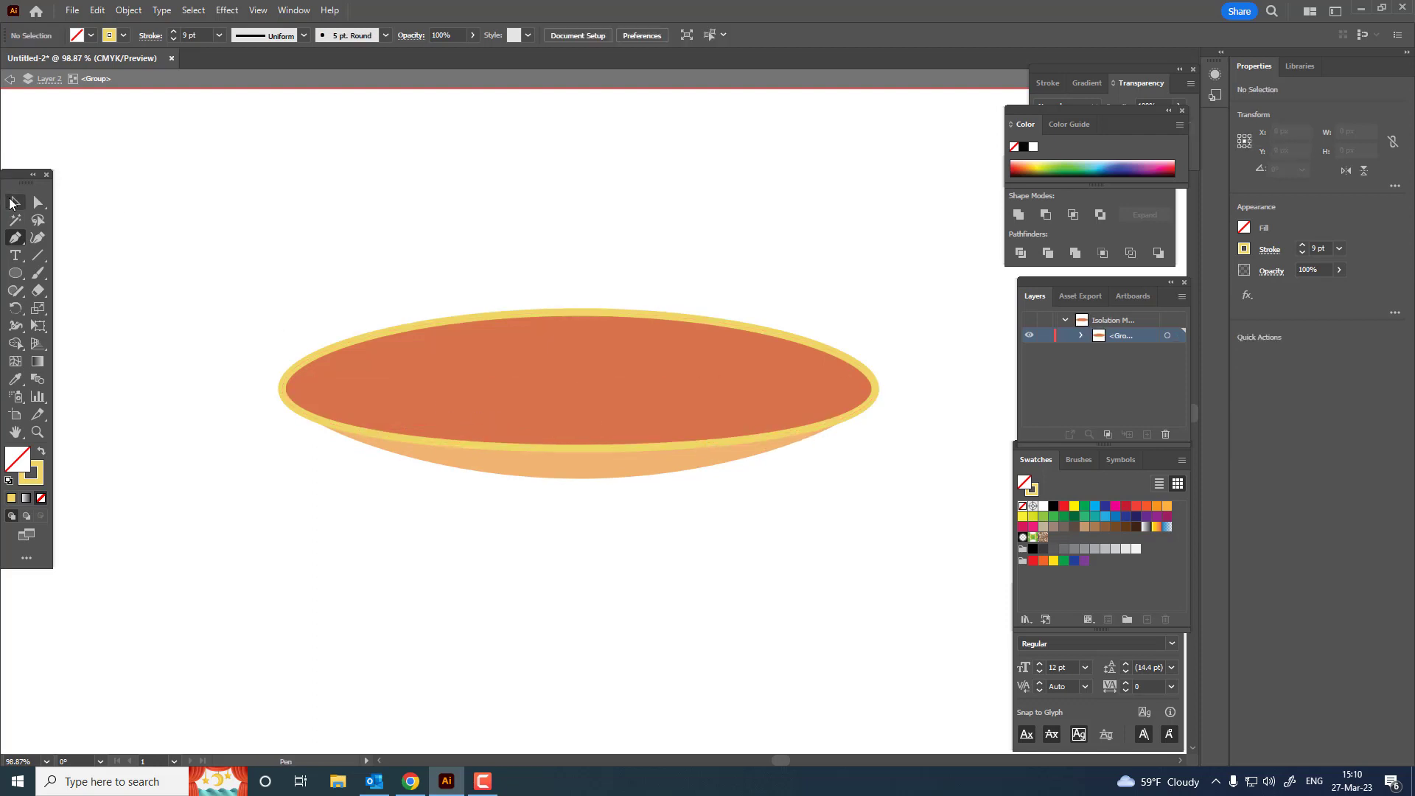
Step: Isolate the yellow outlined ellipse and delete its top anchor point so only the lower arc remains
double_click(496, 447)
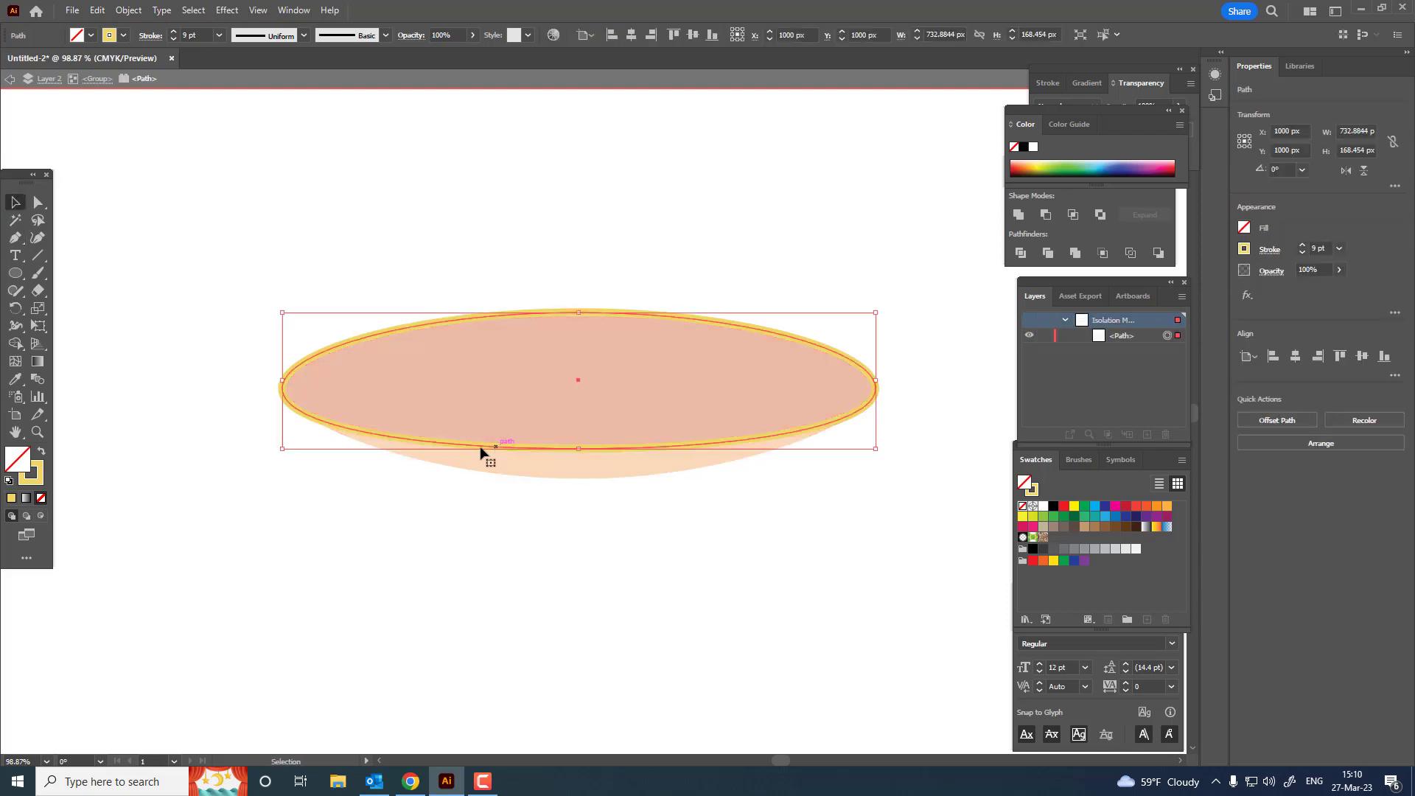
key("a")
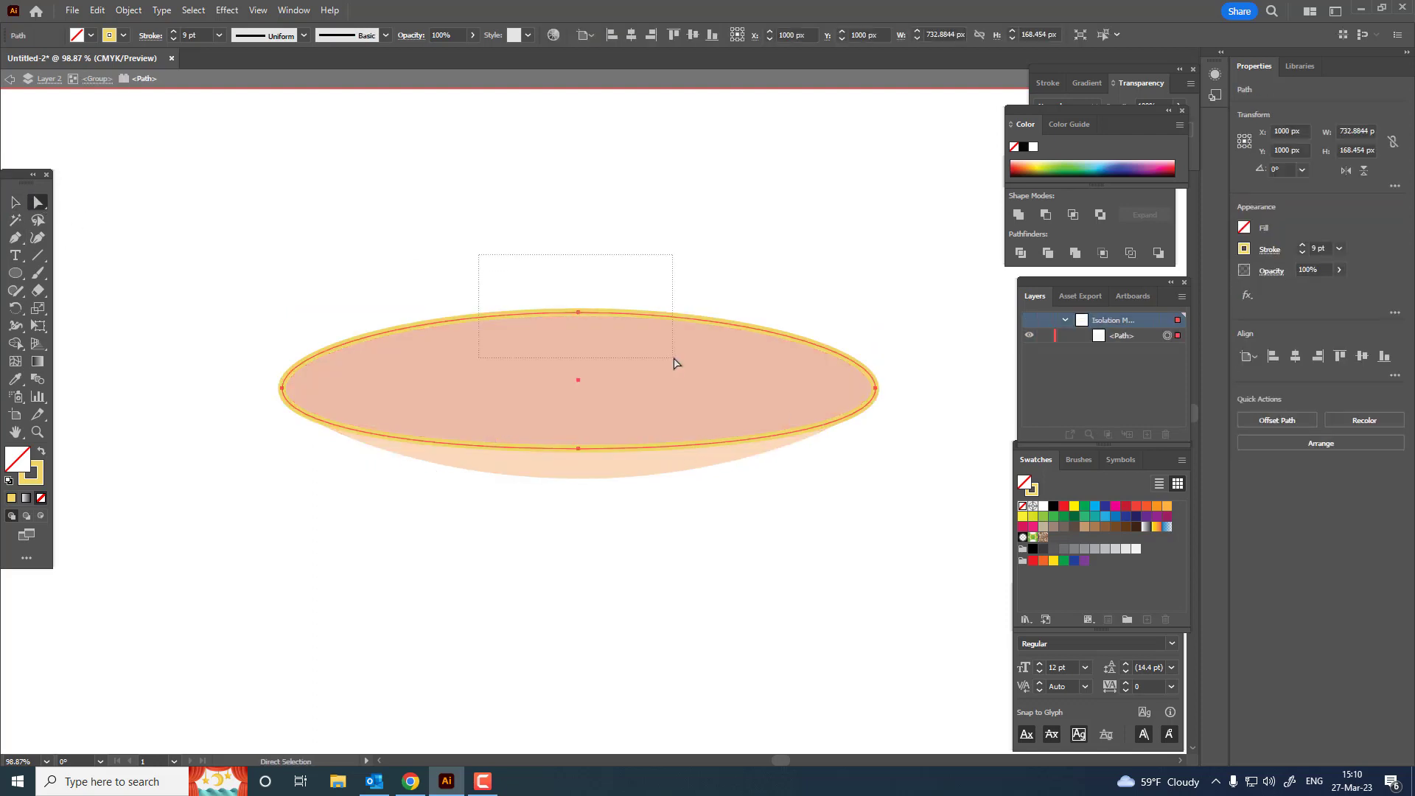
left_click_drag(673, 362, 673, 363)
key("Delete")
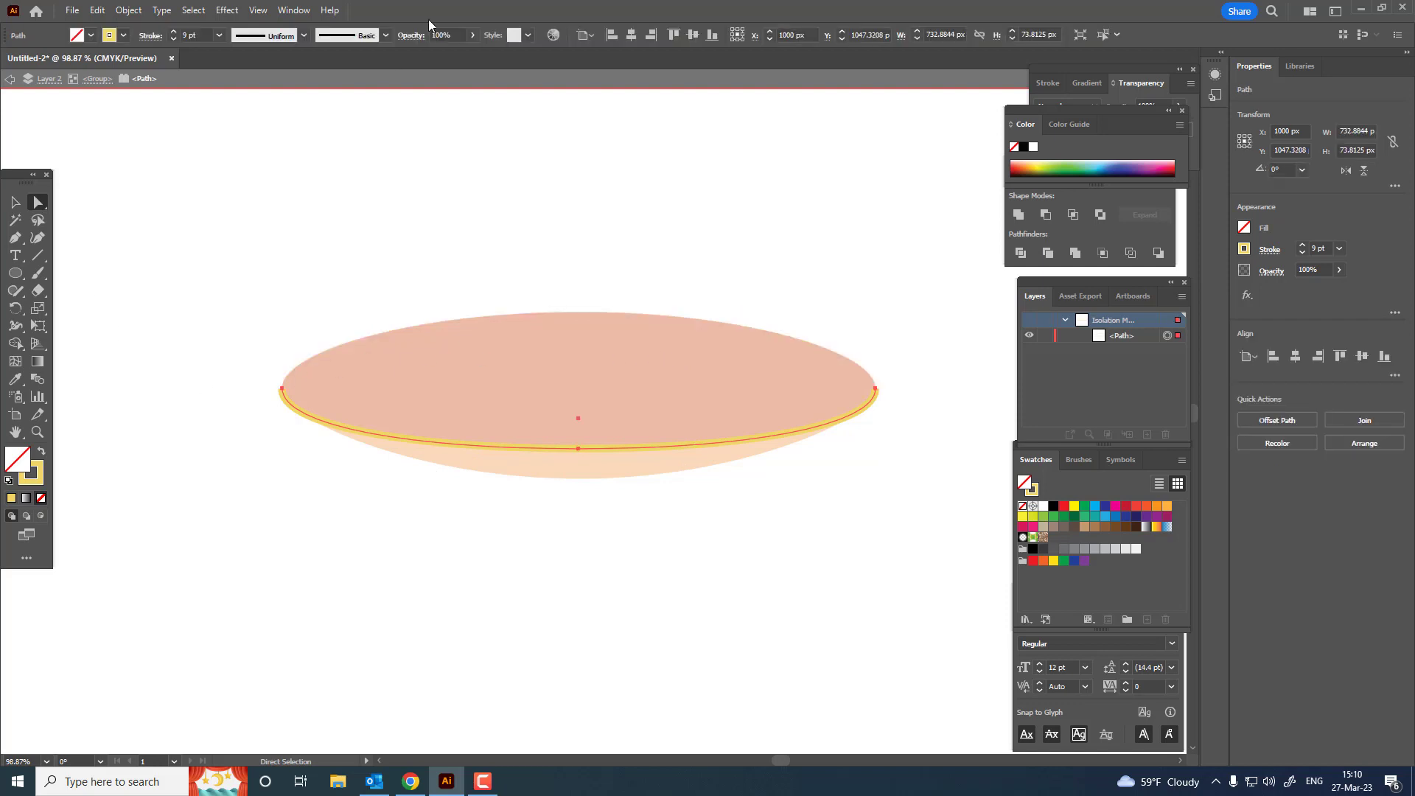
Step: Apply the width profile tapered at both ends to the yellow arc and set its stroke weight to 11 pt
left_click(249, 37)
left_click(247, 89)
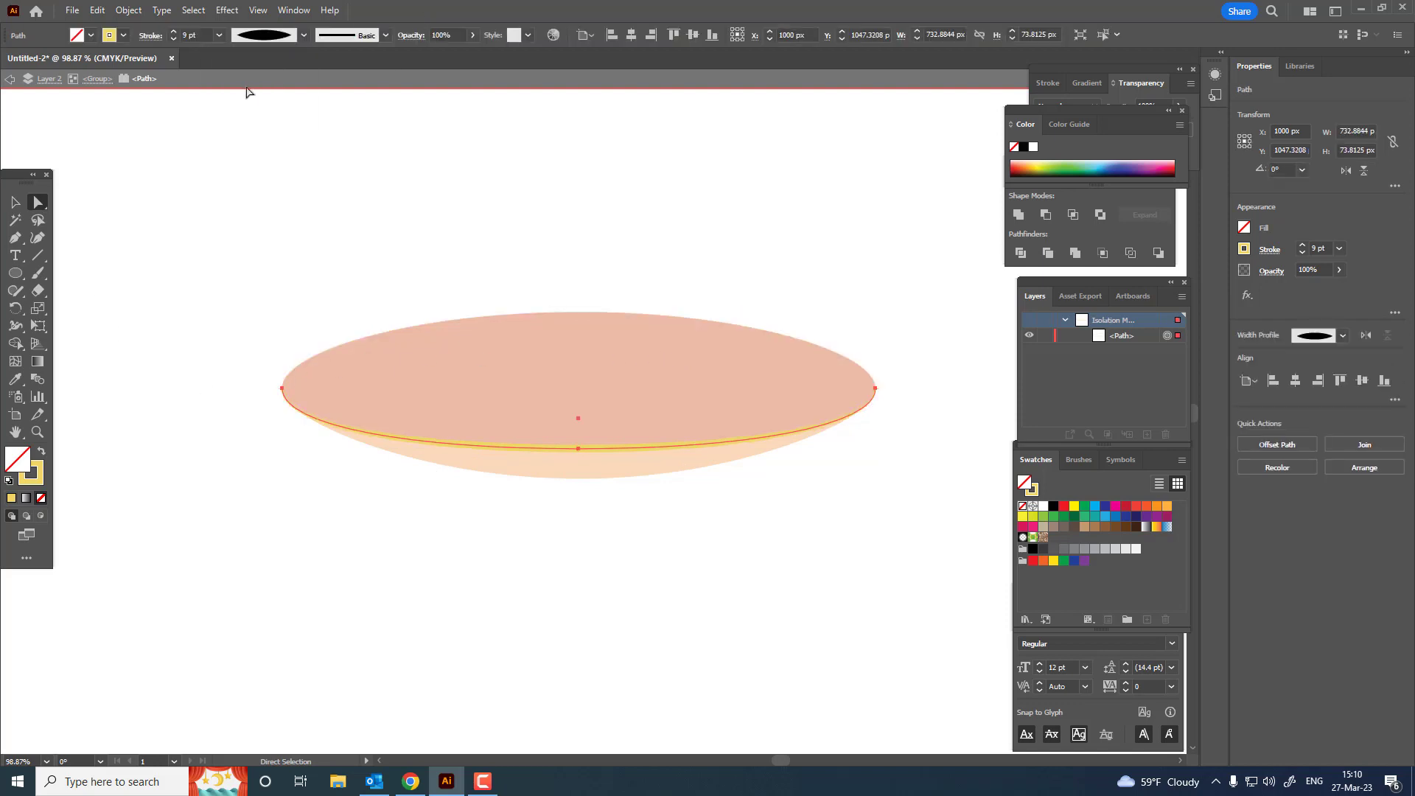
left_click(14, 205)
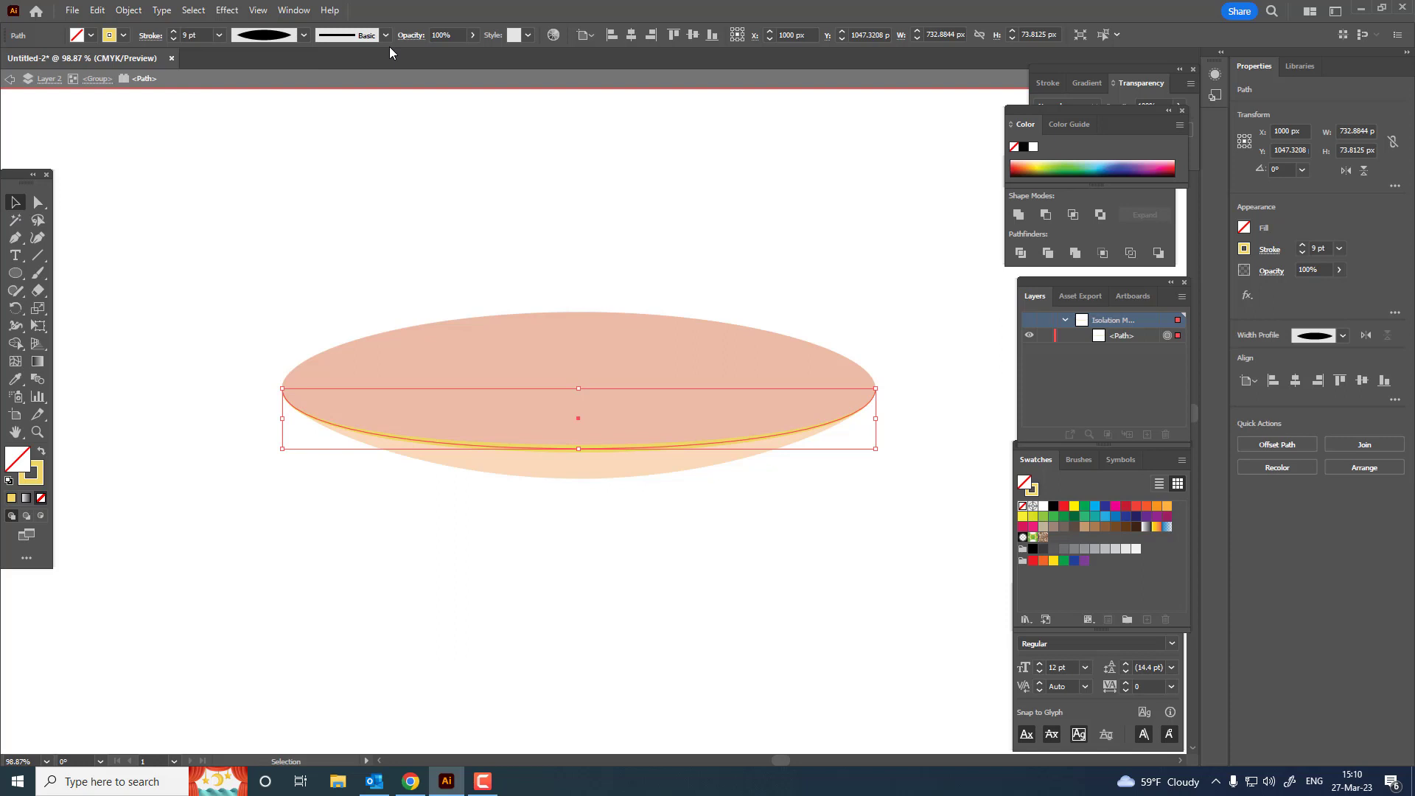
double_click(174, 33)
double_click(467, 167)
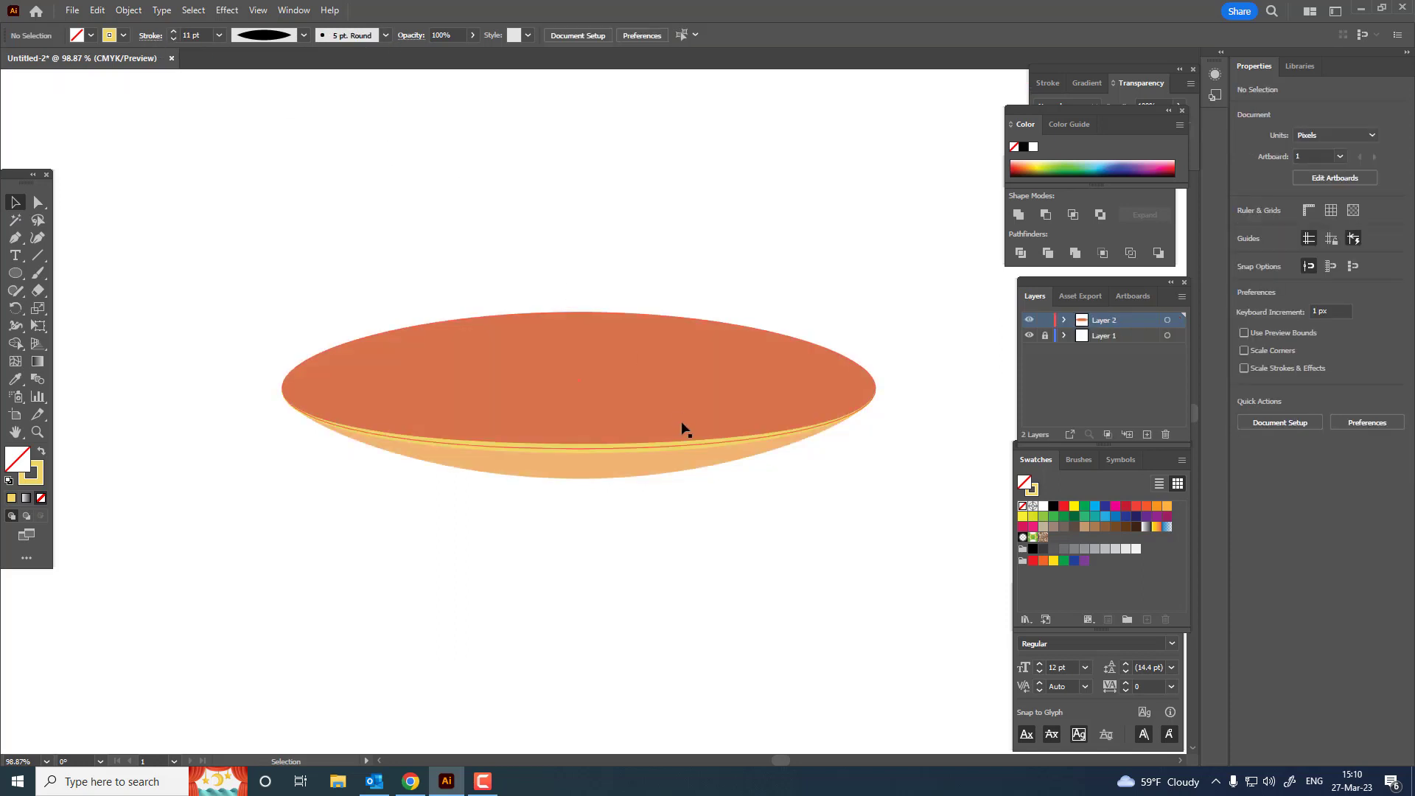
Step: Save the light orange underside's fill colour as a new swatch
left_click(641, 451)
double_click(638, 456)
left_click(632, 448)
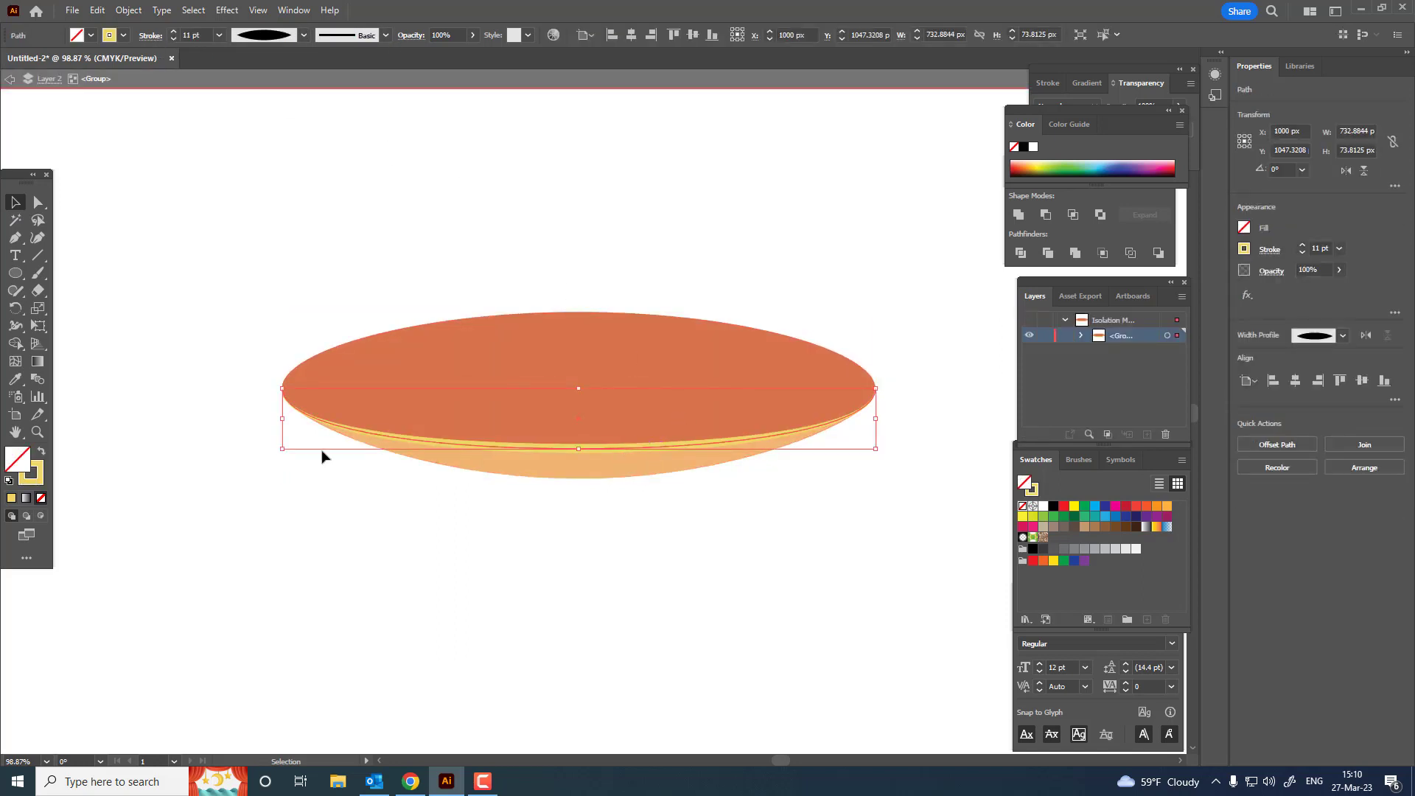
left_click(526, 466)
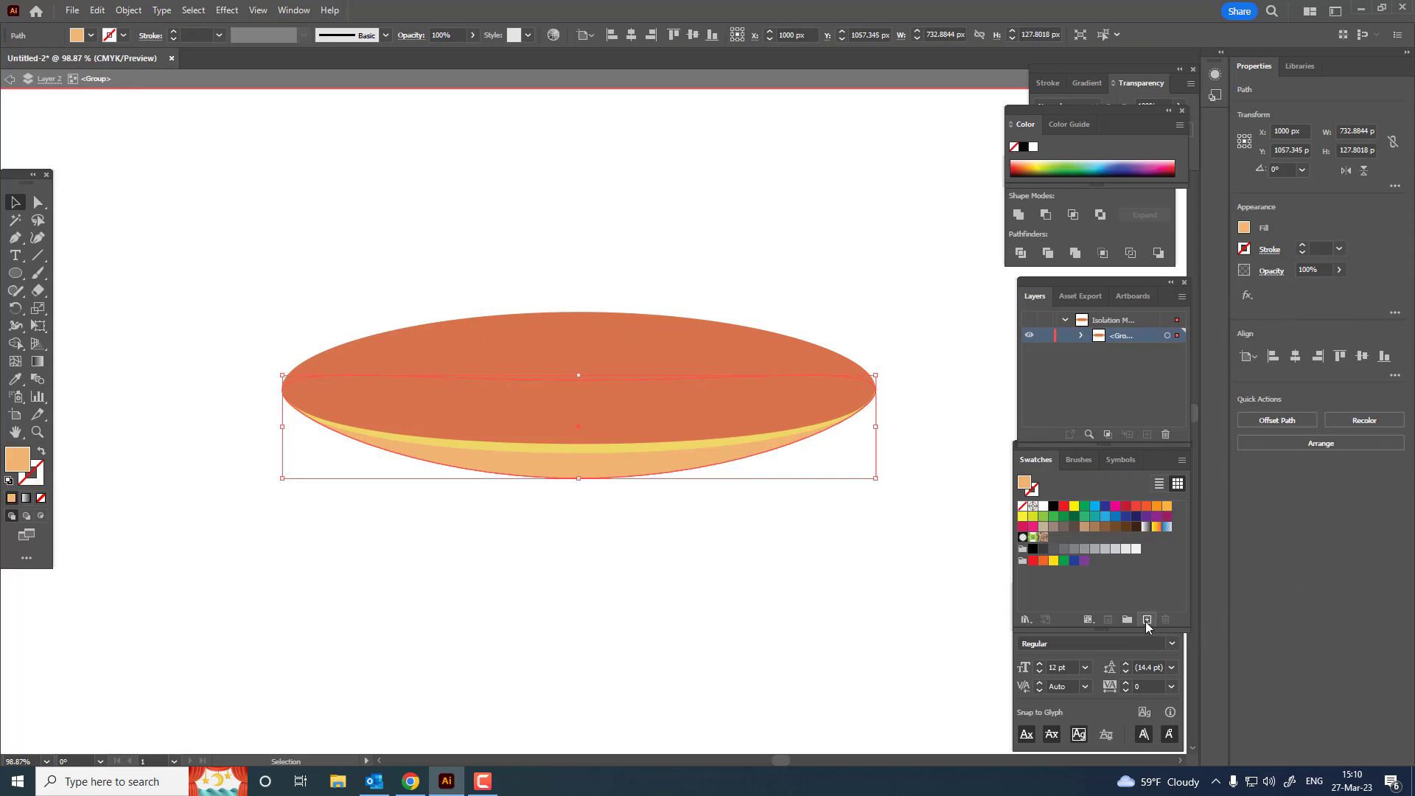
left_click(1146, 620)
left_click(707, 490)
Step: Recolour the yellow arc's stroke with the new light orange swatch and lighten it to a pale peach
left_click(542, 447)
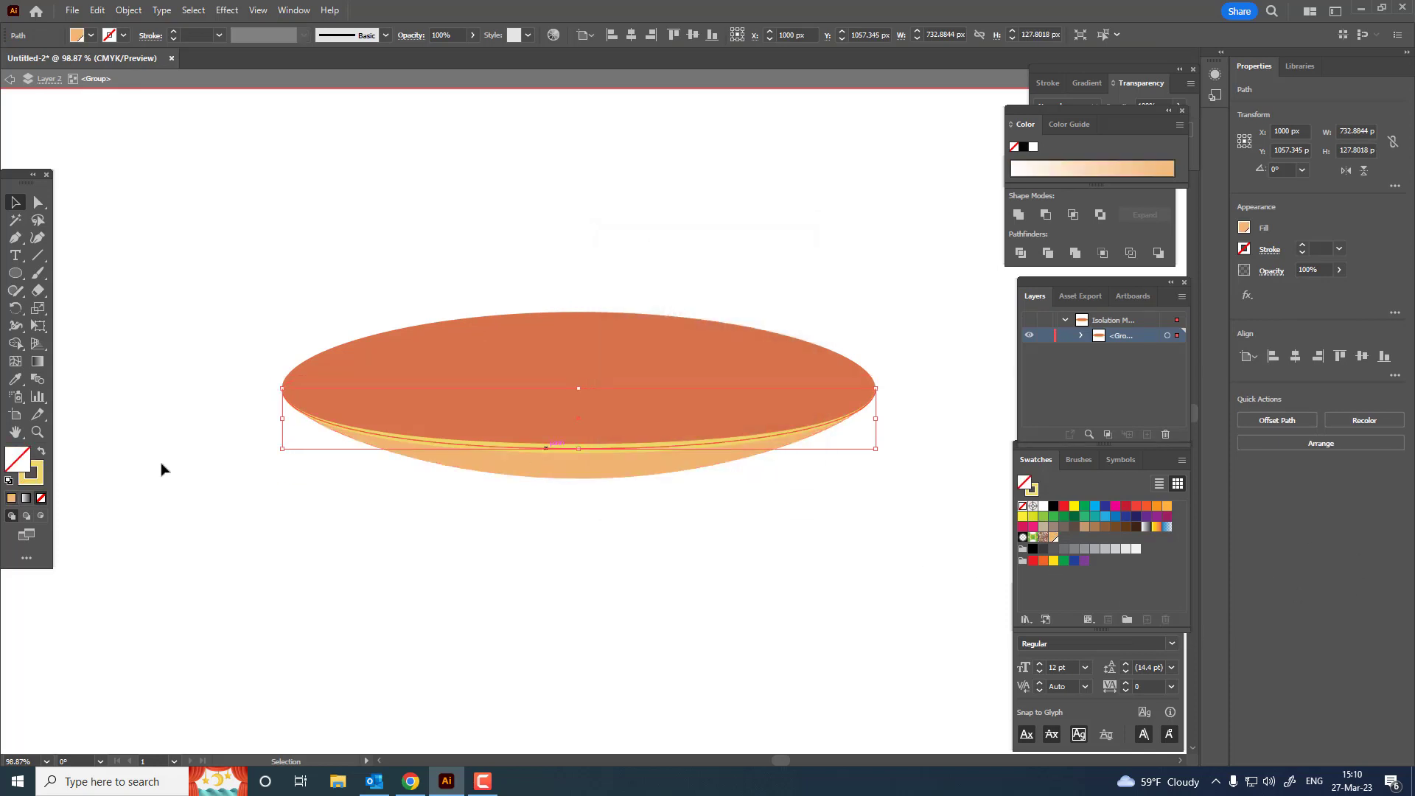
double_click(31, 474)
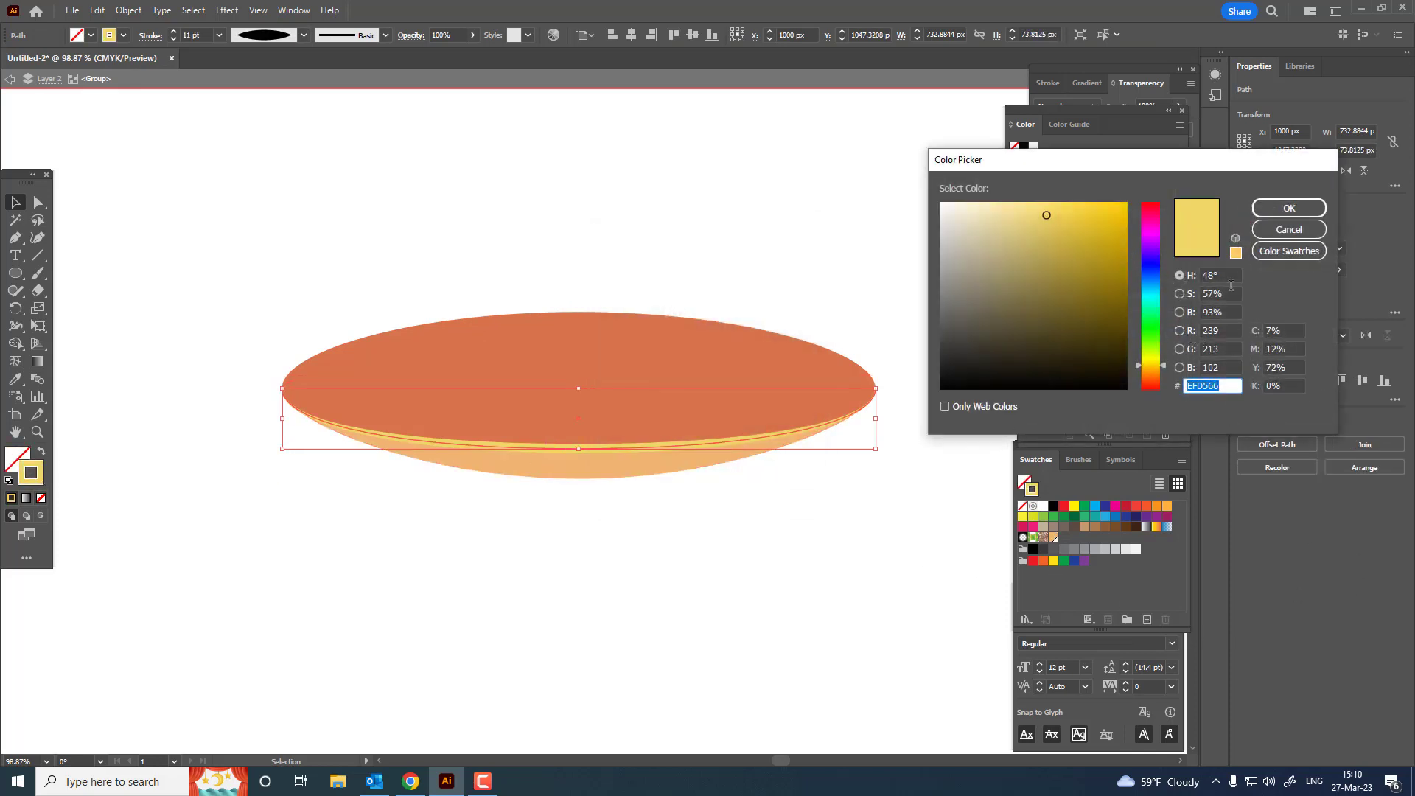
left_click(1280, 210)
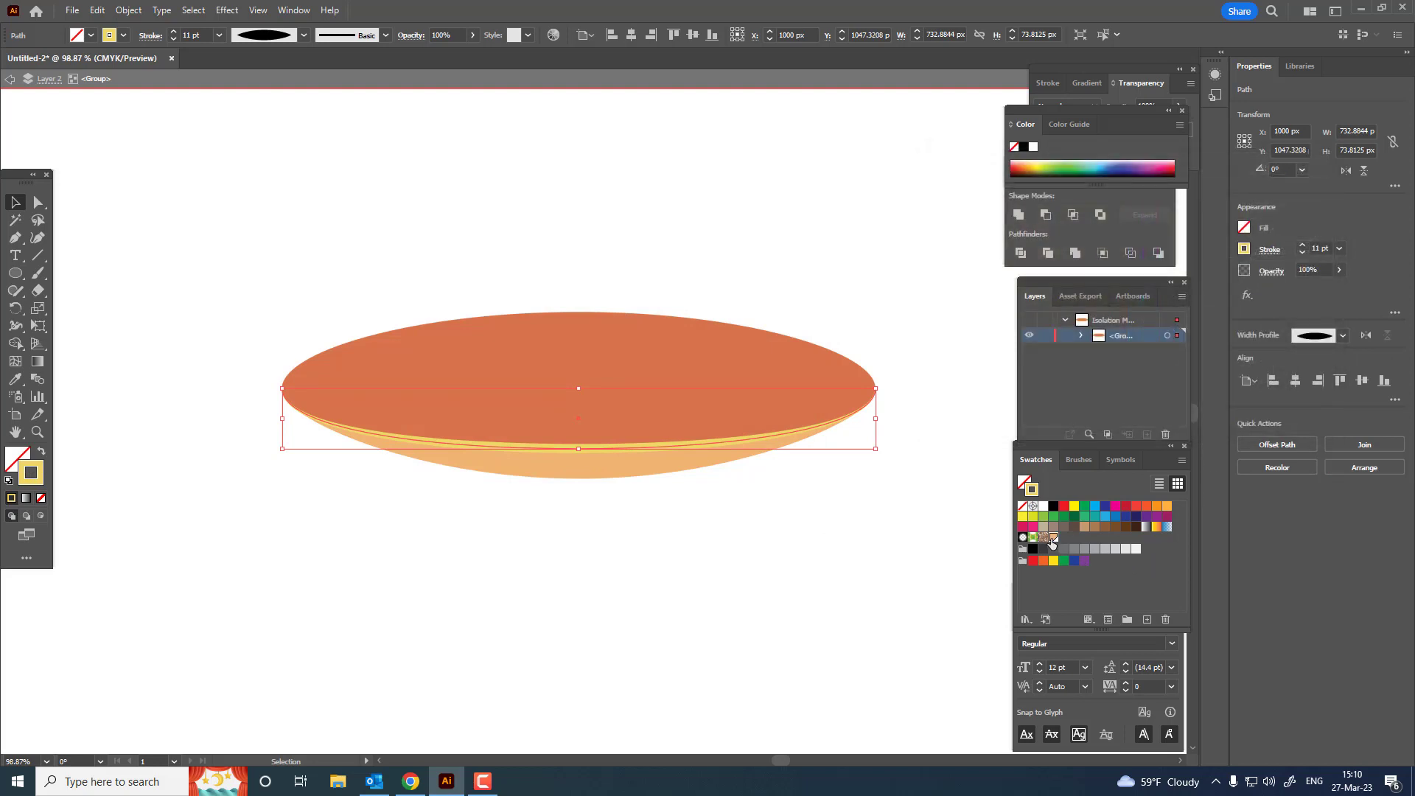
left_click(1053, 538)
double_click(36, 477)
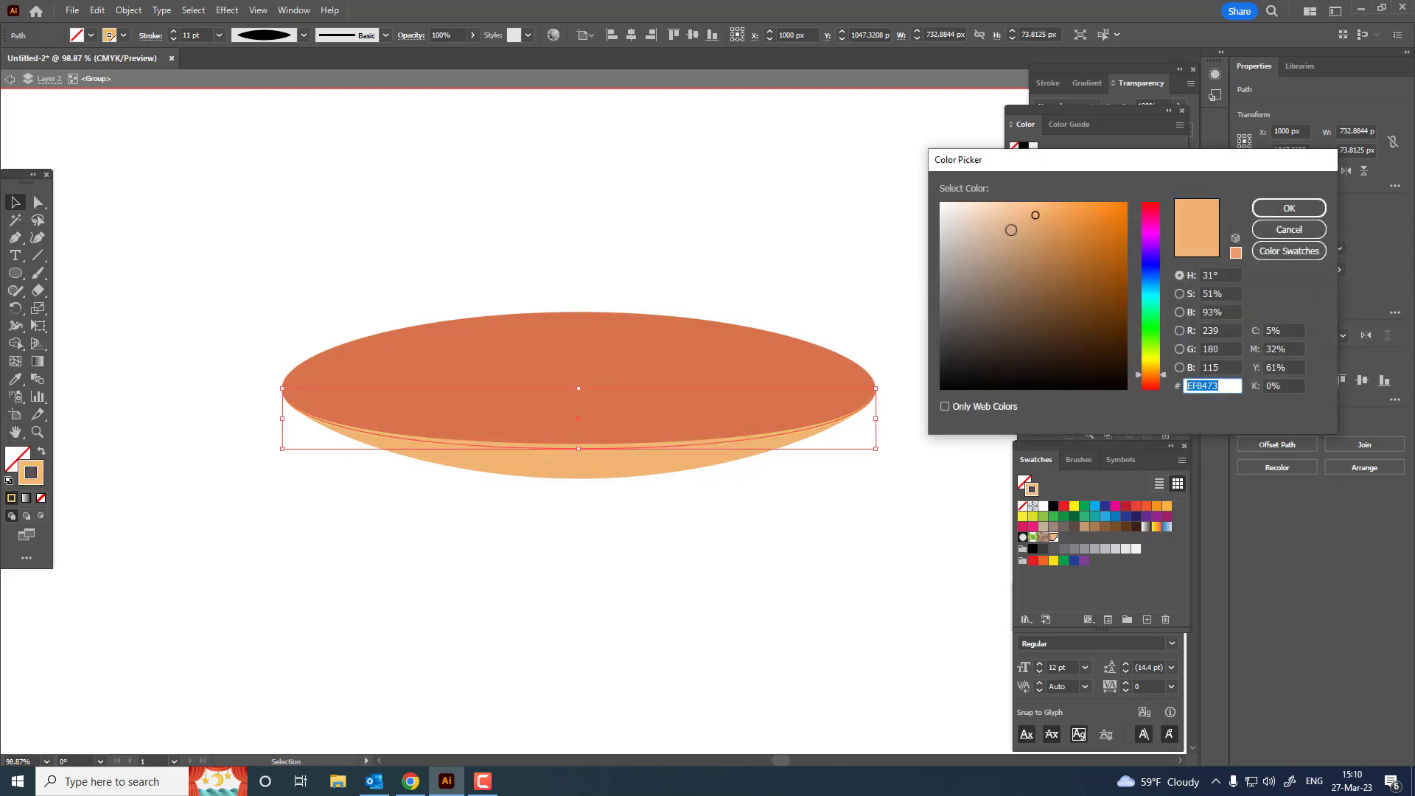
left_click(1289, 207)
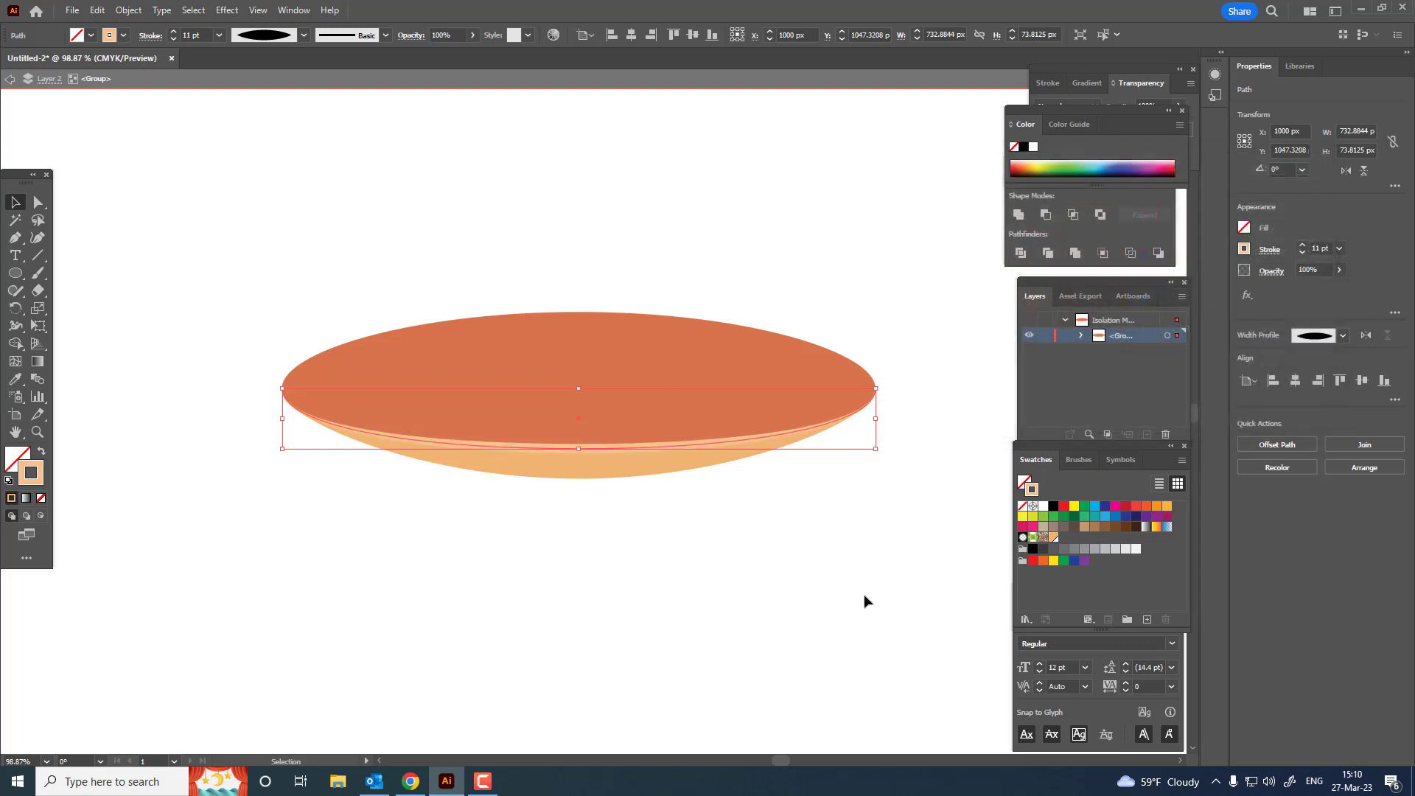
left_click(864, 598)
left_click_drag(822, 594, 812, 624)
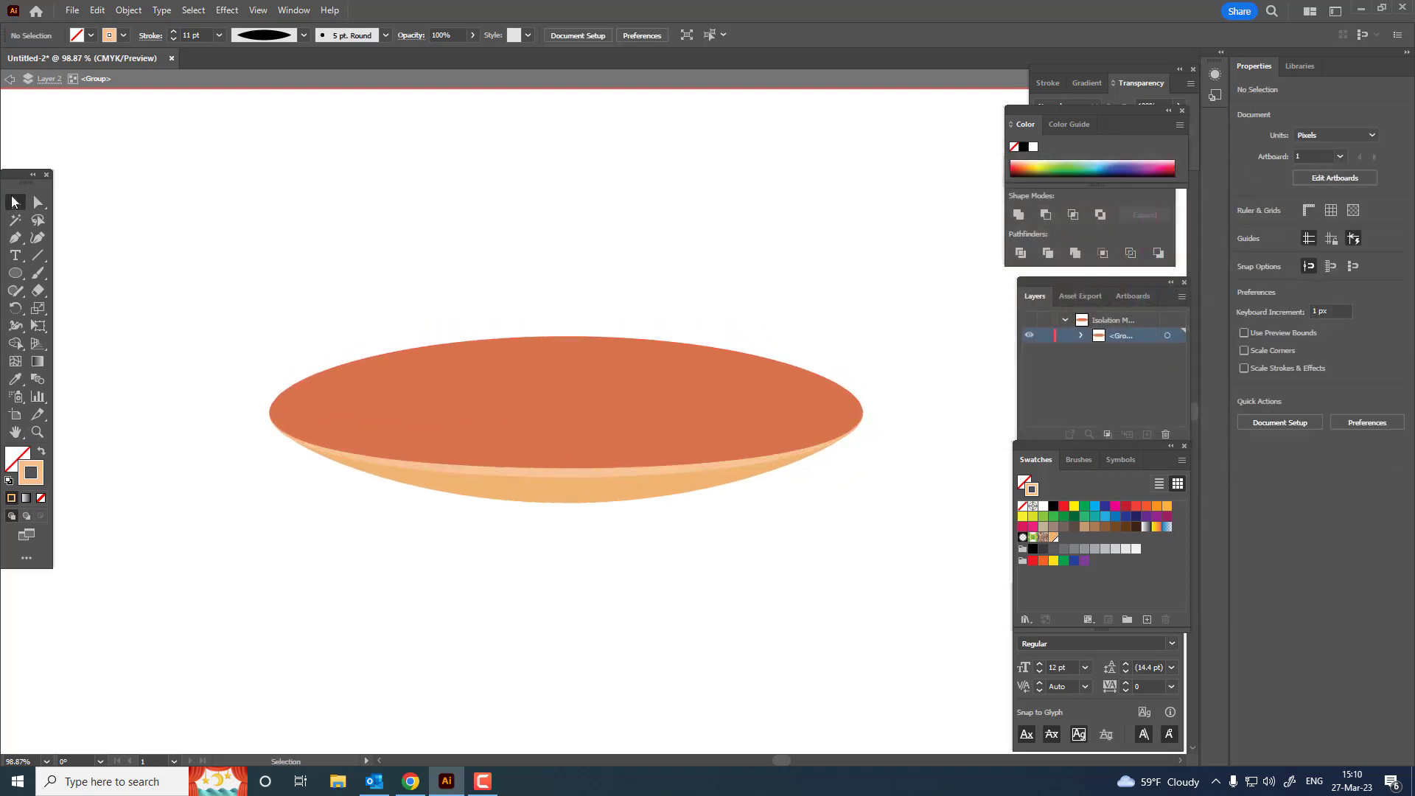
Step: Isolate the peach rim arc and expand its appearance into a filled shape
double_click(603, 472)
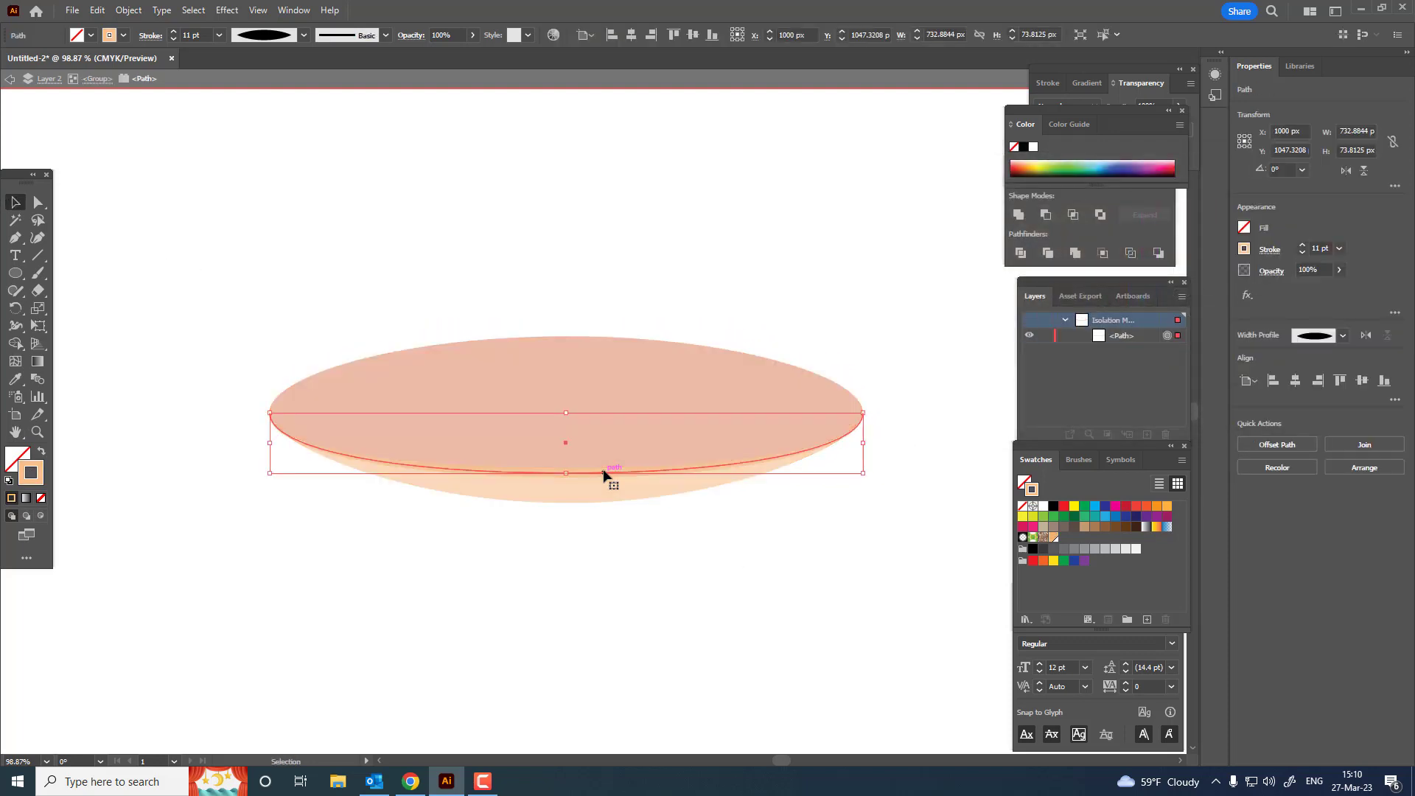
left_click(136, 11)
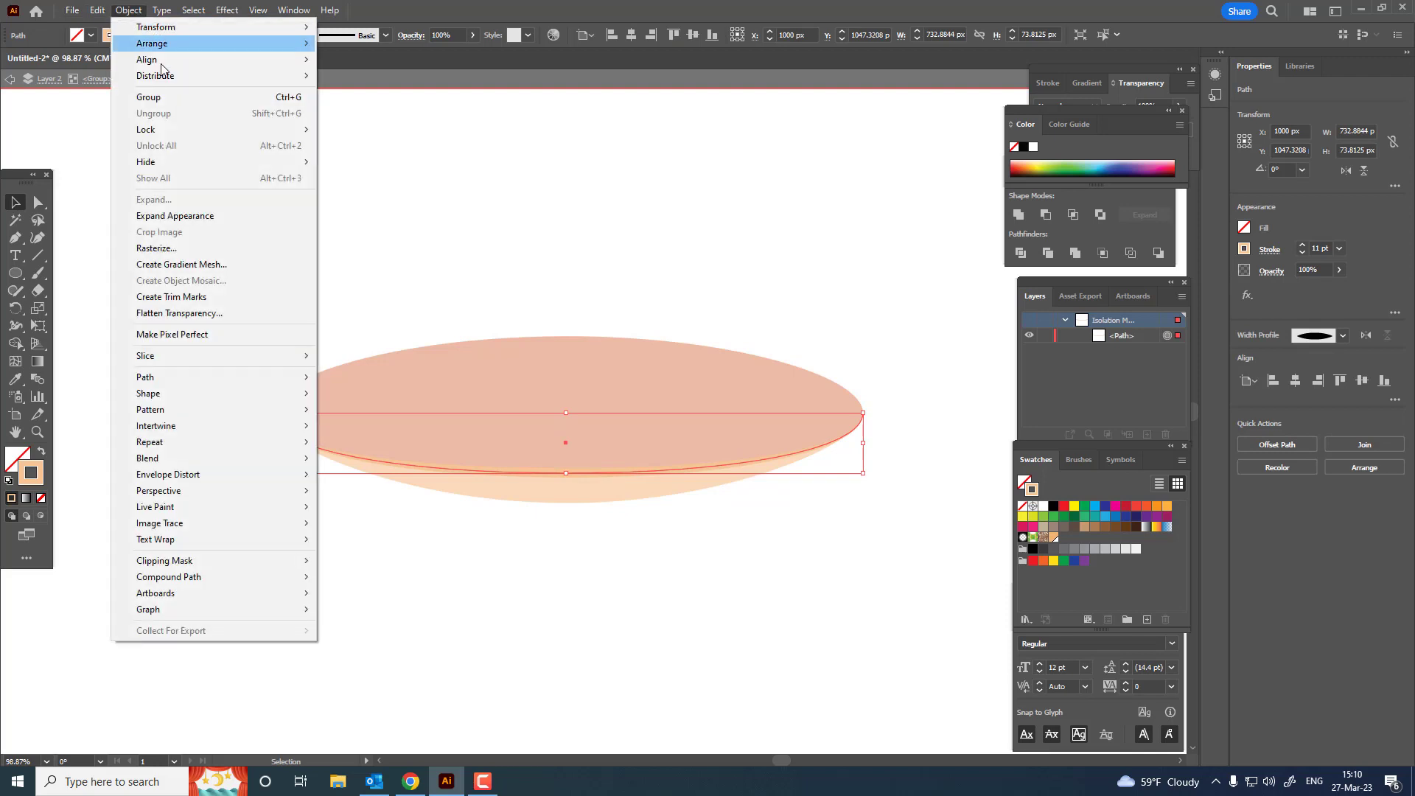
left_click(186, 217)
left_click(128, 10)
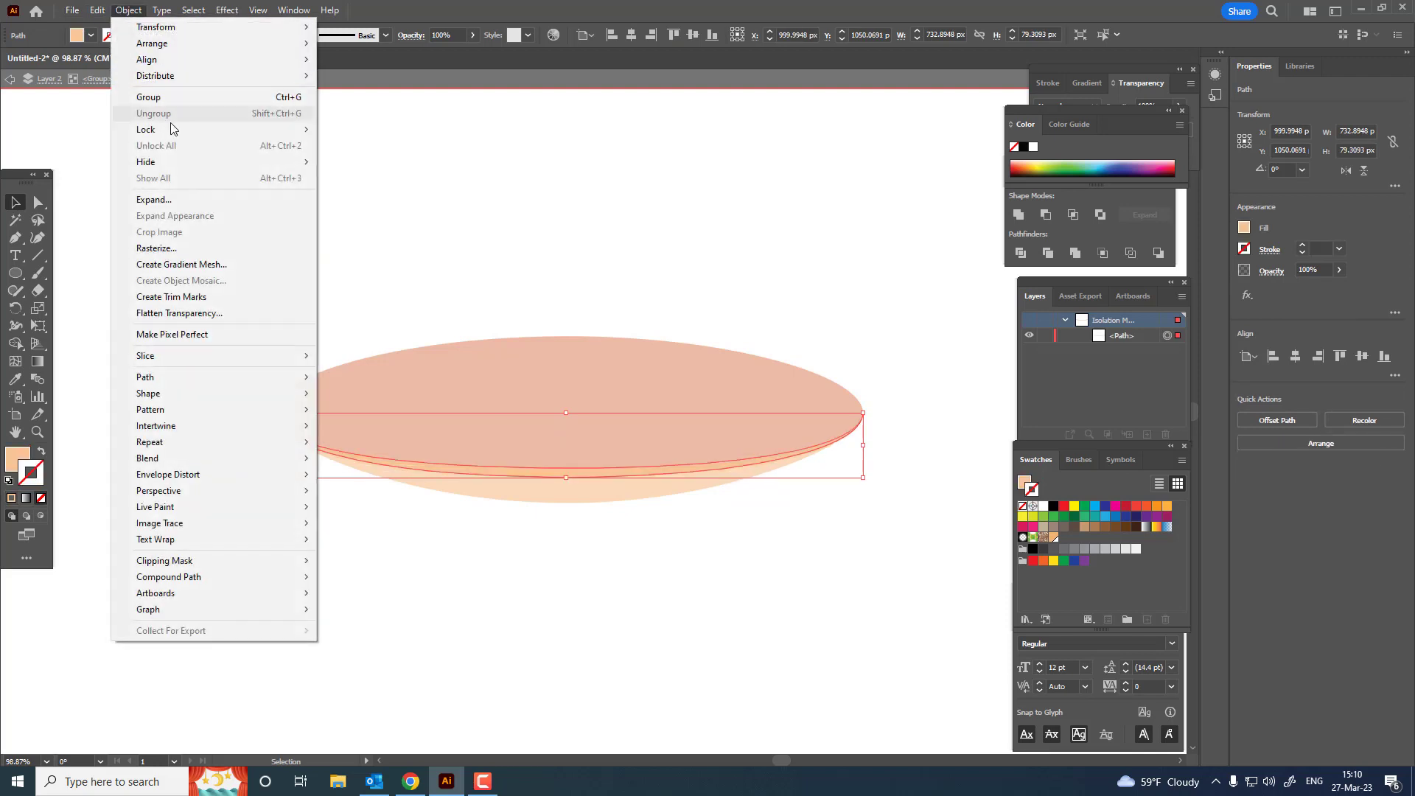
left_click(184, 198)
double_click(768, 544)
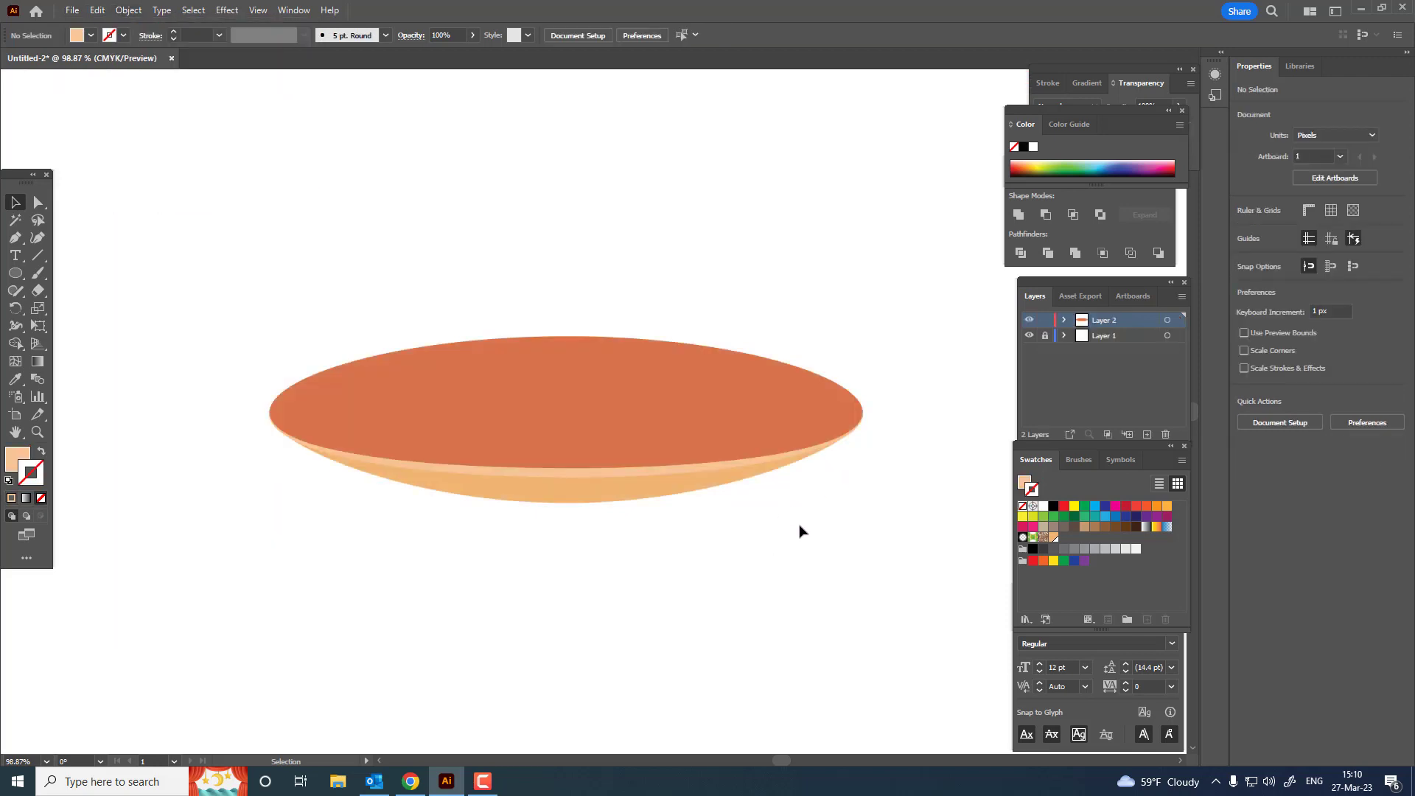
Step: Copy the whole orange disc group and paste the copy in front
left_click_drag(800, 525, 267, 294)
left_click(96, 10)
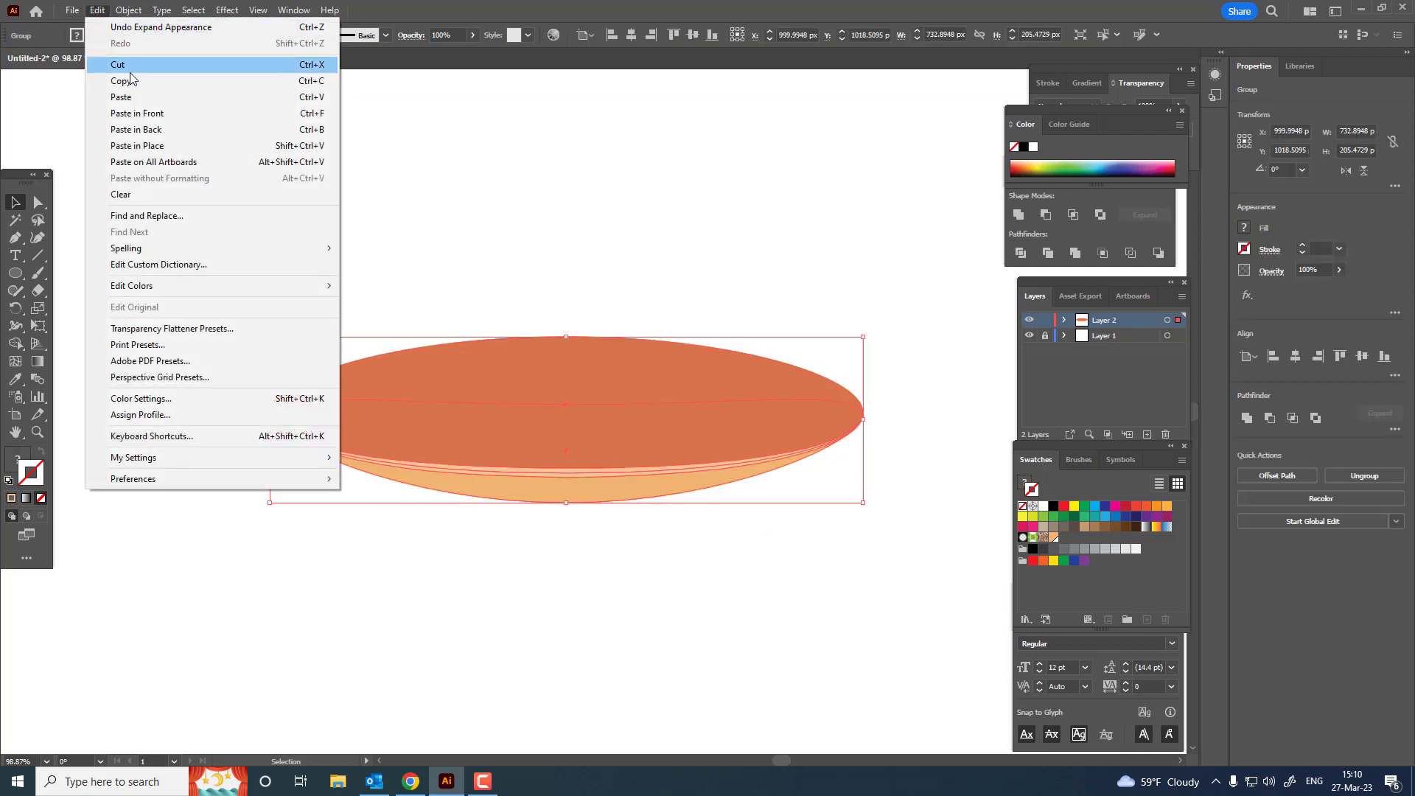
left_click(121, 81)
left_click(98, 11)
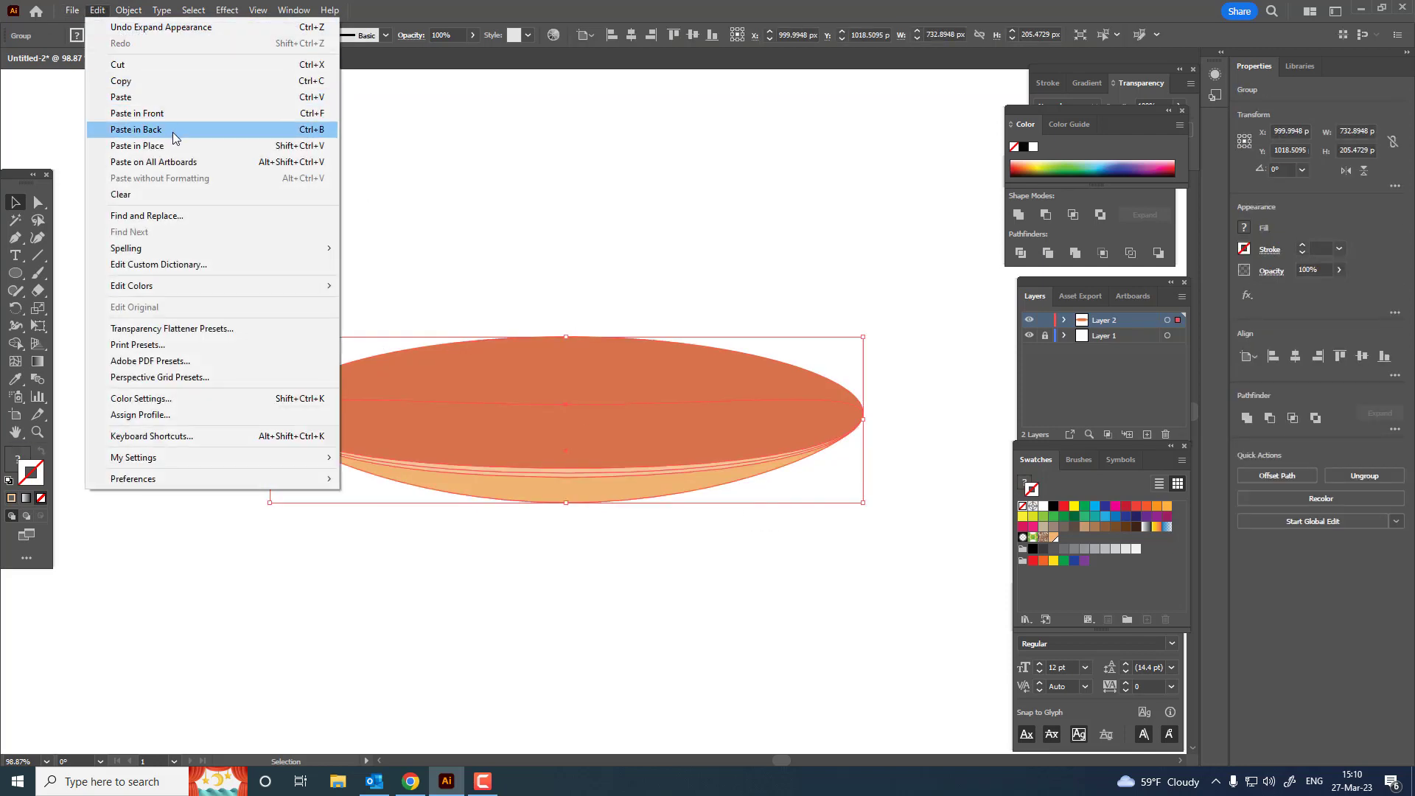
left_click(171, 114)
Step: Move the pasted disc straight up and repeat the duplication to build a stack of four overlapping discs
left_click_drag(718, 425, 716, 370)
left_click_drag(841, 569, 852, 691)
left_click_drag(748, 502, 587, 464)
key("ctrl+d")
left_click(891, 474)
left_click_drag(598, 464, 696, 511)
left_click_drag(696, 510, 725, 522)
left_click_drag(725, 522, 645, 485)
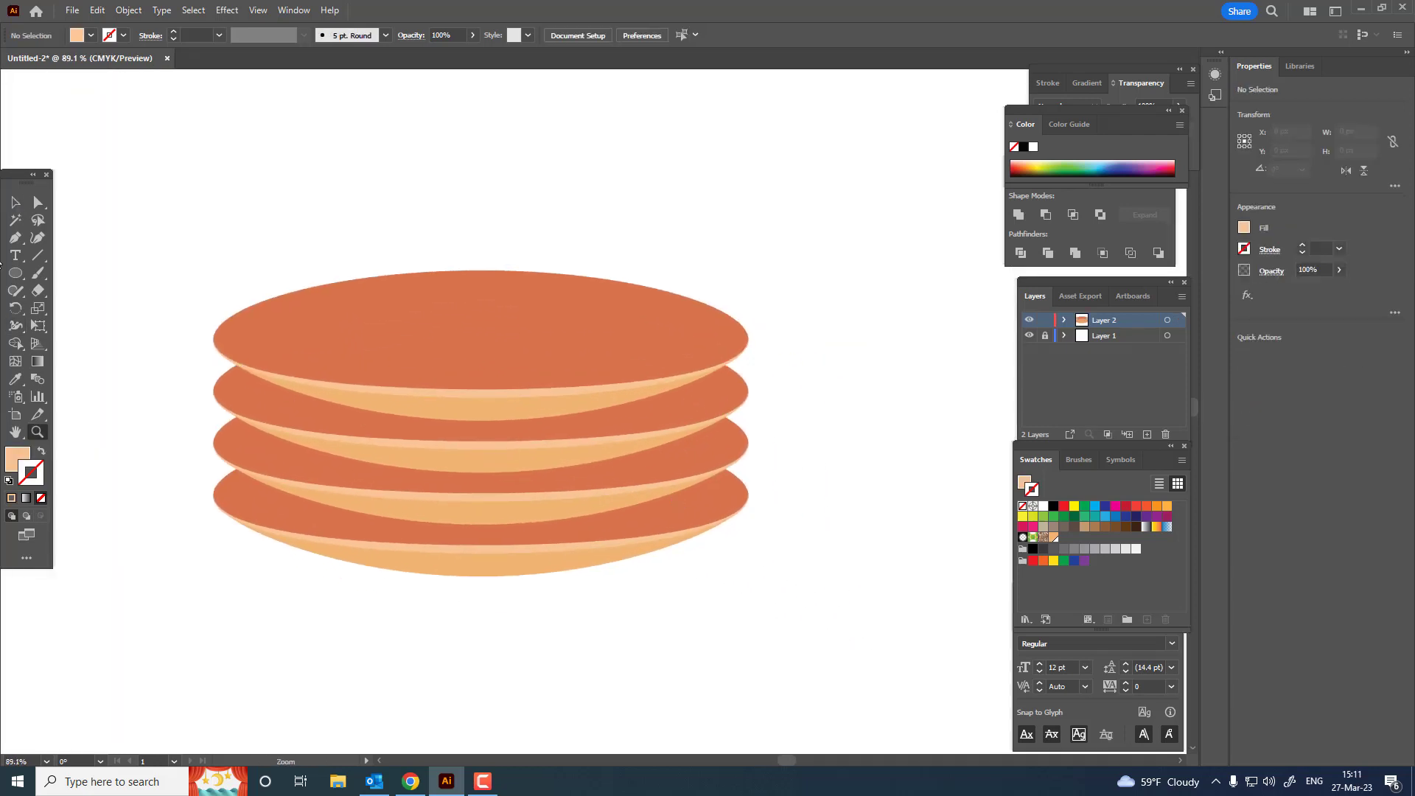
left_click(16, 203)
left_click_drag(840, 600, 884, 609)
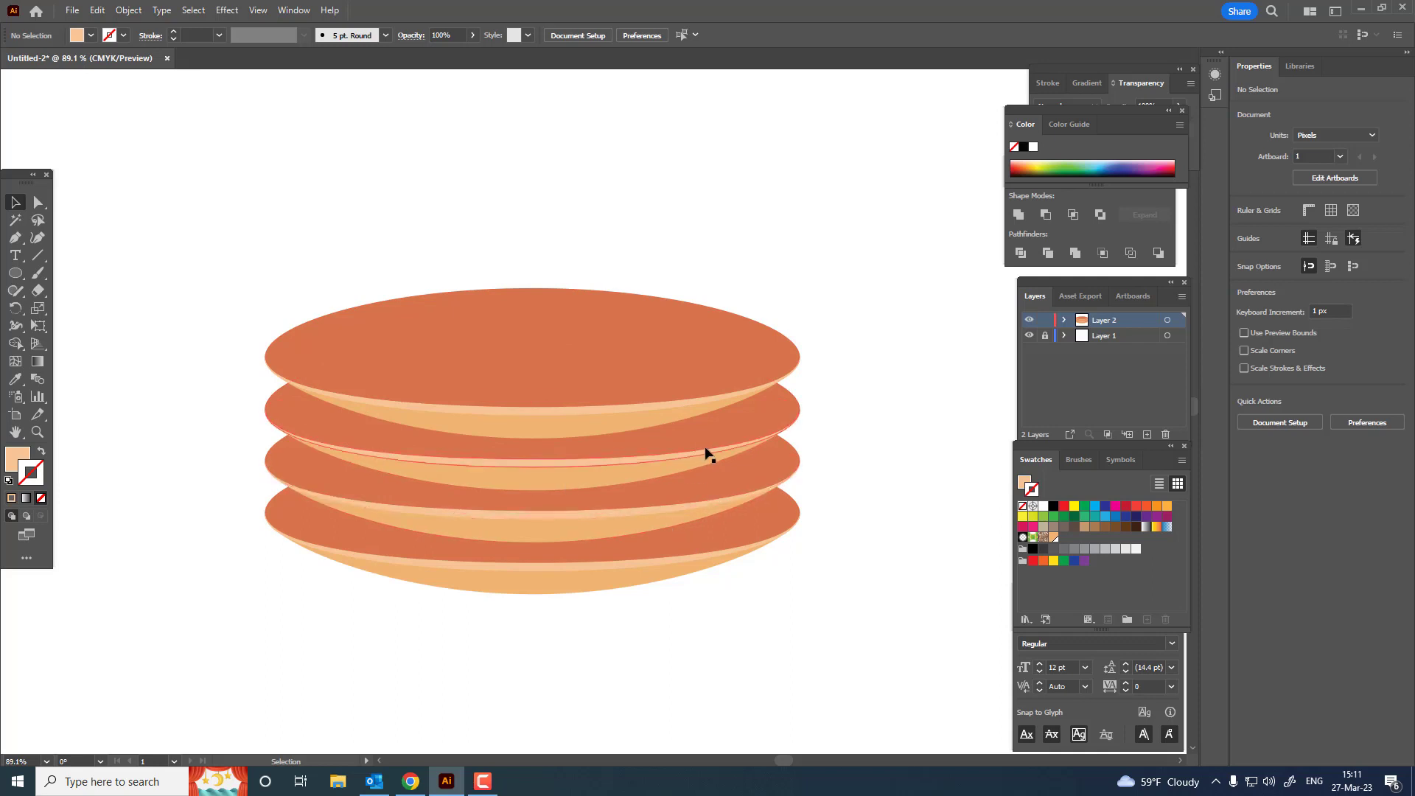
left_click_drag(808, 676, 757, 444)
left_click_drag(892, 544, 911, 554)
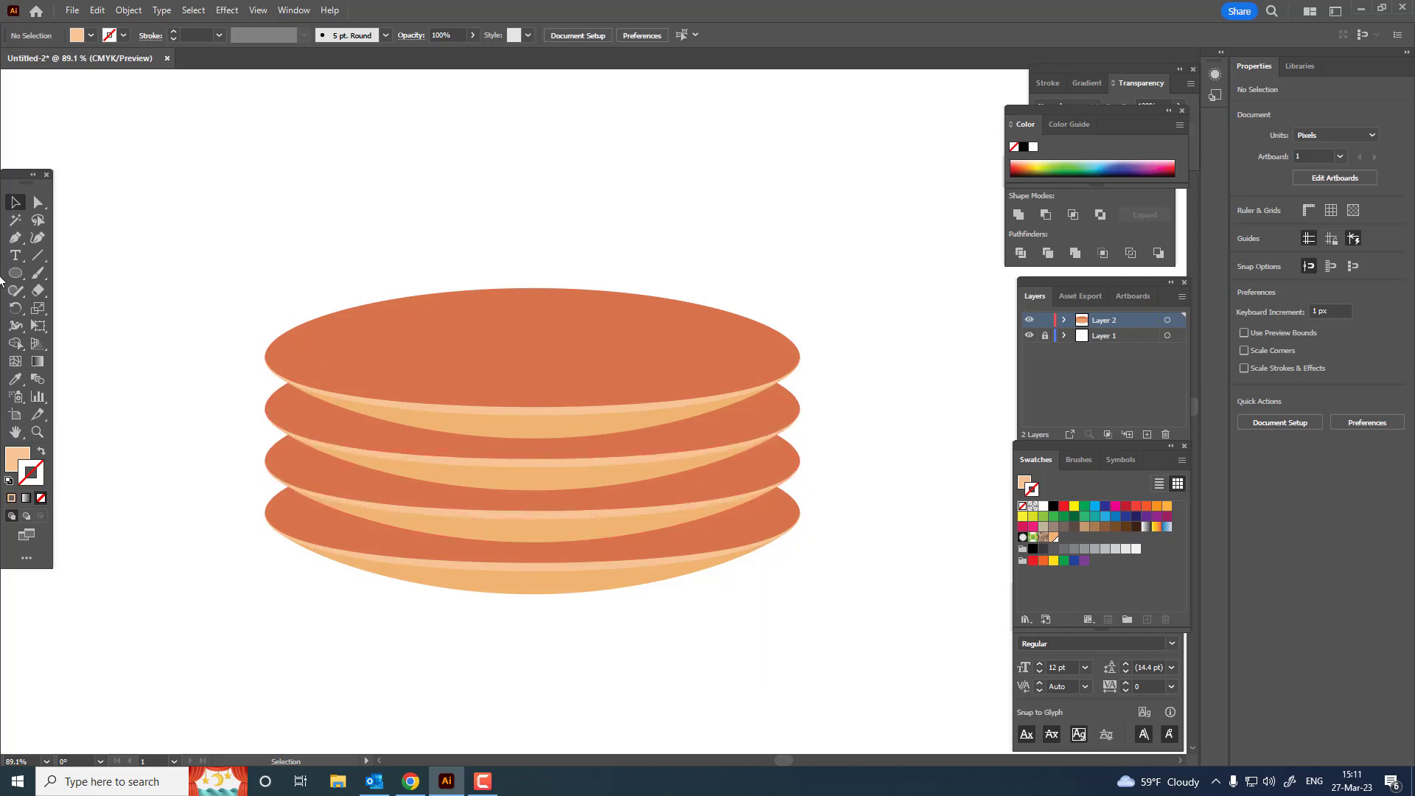
Step: Draw a flat ellipse about 552 by 63 px over the second disc, sample the disc's dark orange, and make the fill slightly darker
left_click(17, 273)
left_click_drag(356, 396, 758, 441)
left_click(16, 379)
left_click(316, 385)
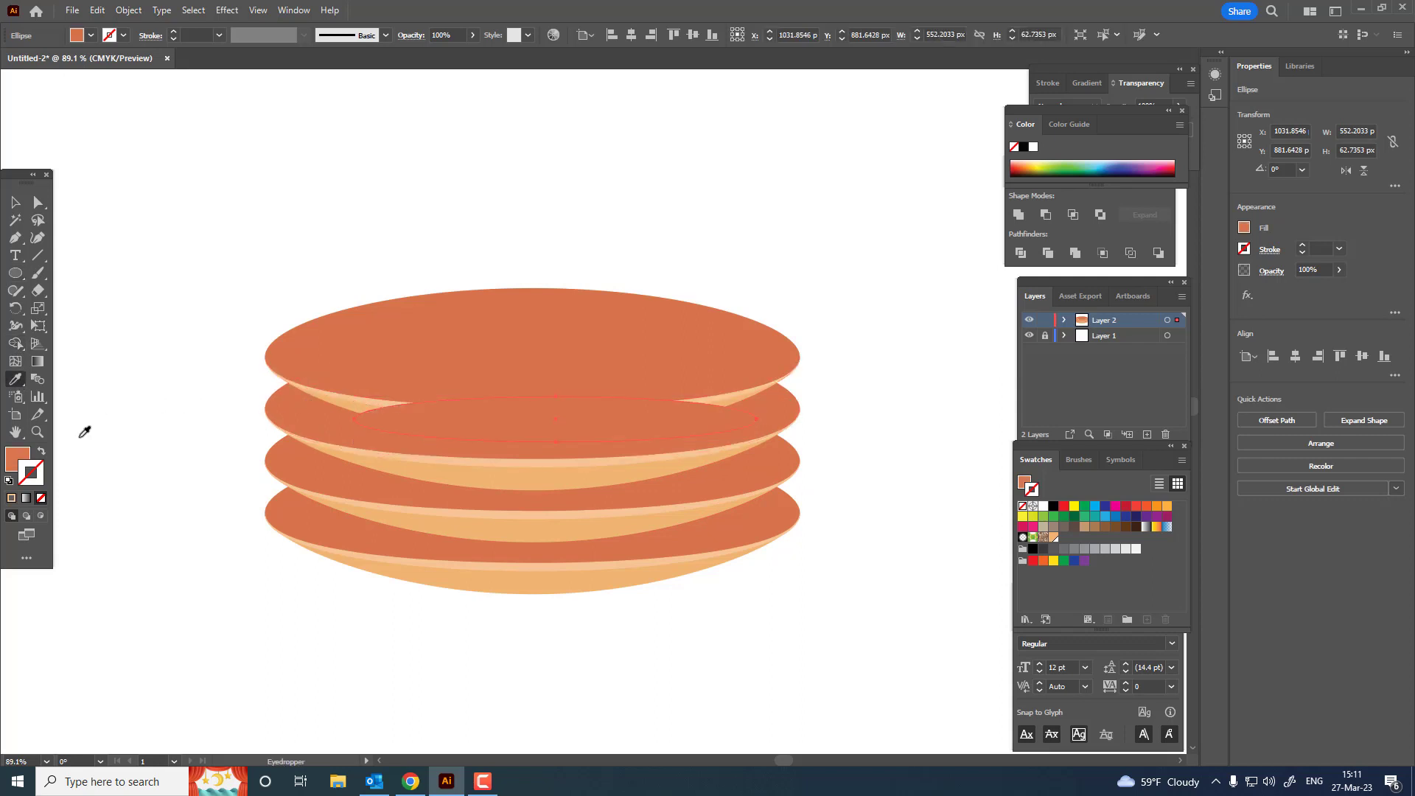
double_click(18, 457)
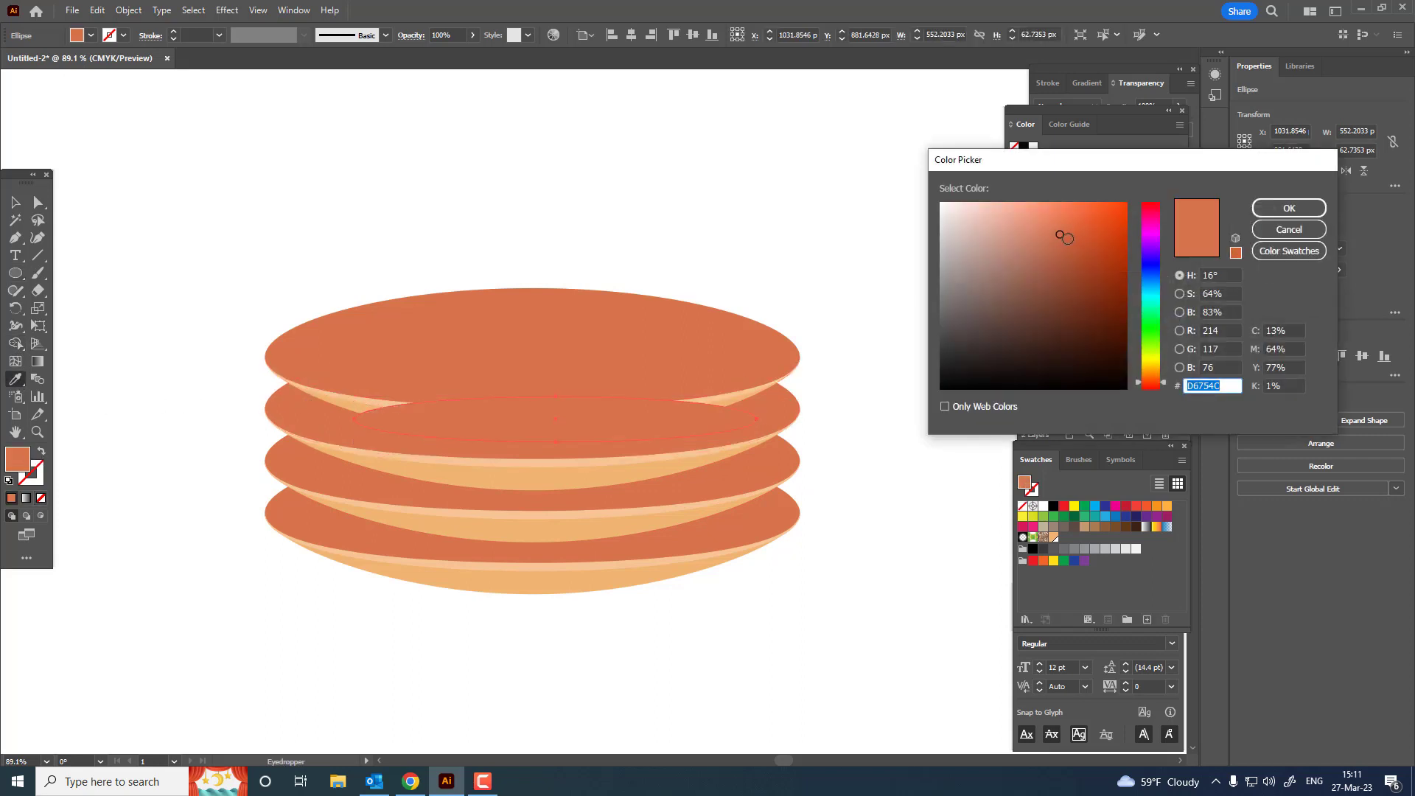
left_click(1067, 241)
left_click(1289, 208)
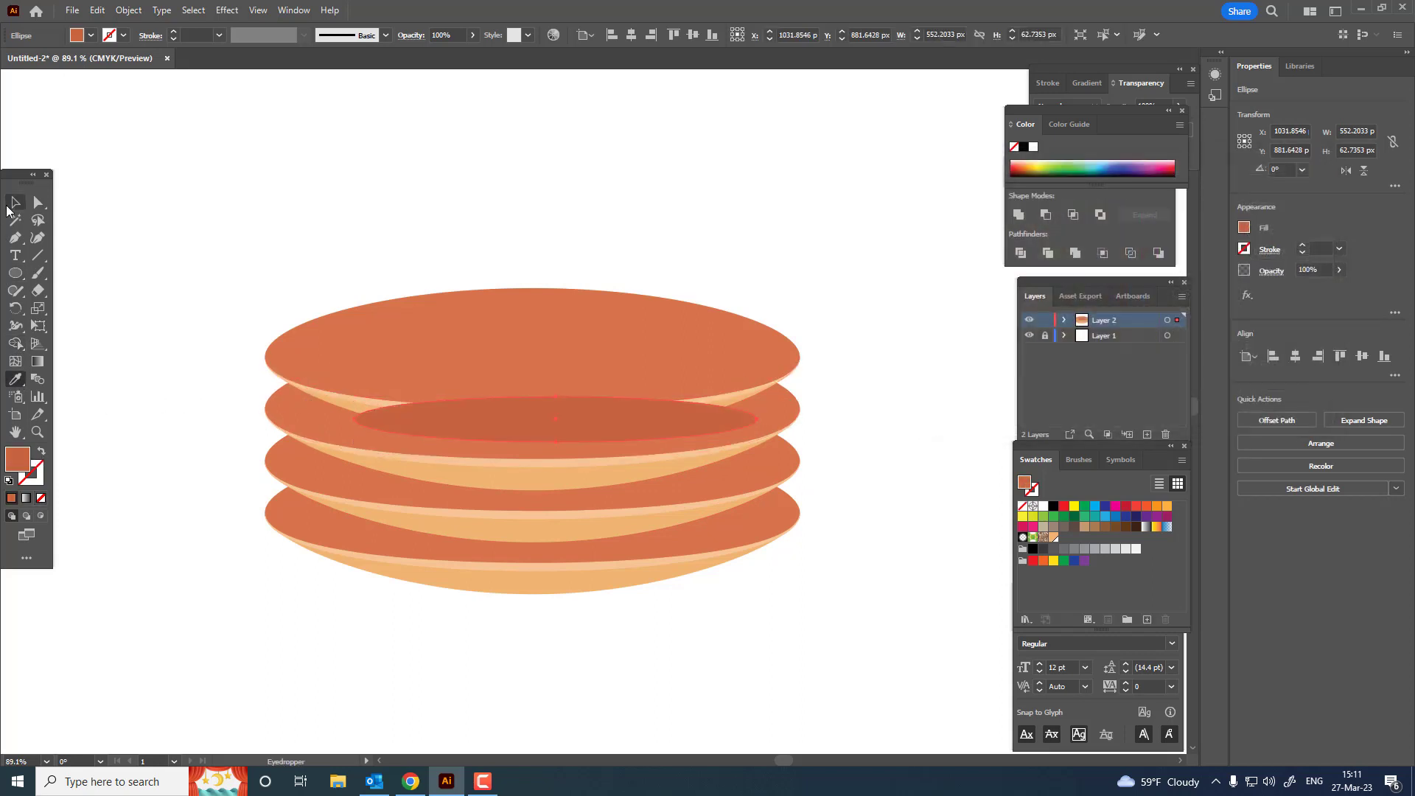
Step: Bring the top disc group to the front, above the dark shadow ellipse
left_click(15, 202)
left_click(600, 369)
left_click(128, 9)
mouse_move(166, 49)
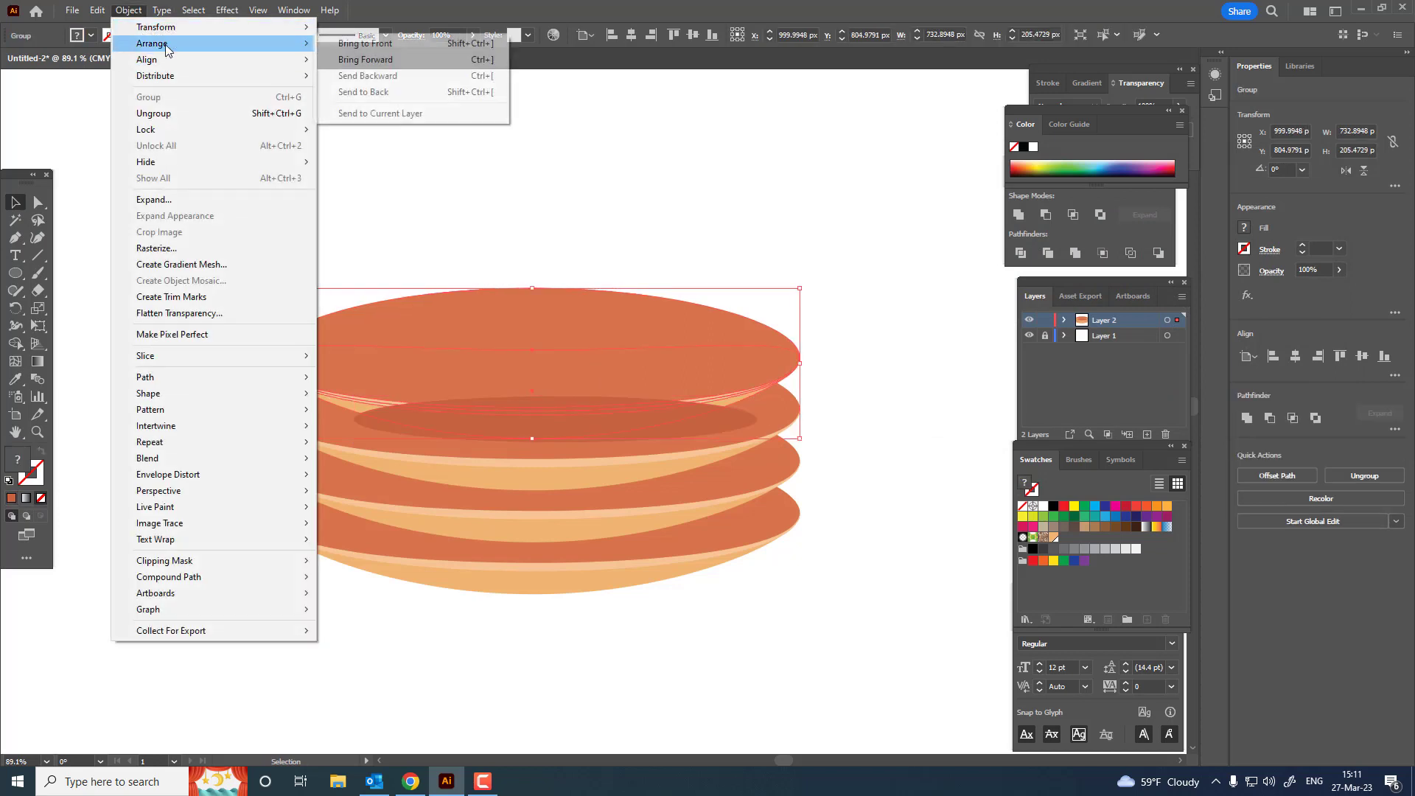
left_click(365, 43)
Step: Align the shadow ellipse and all the stacked discs to their horizontal centre
left_click_drag(868, 609, 457, 108)
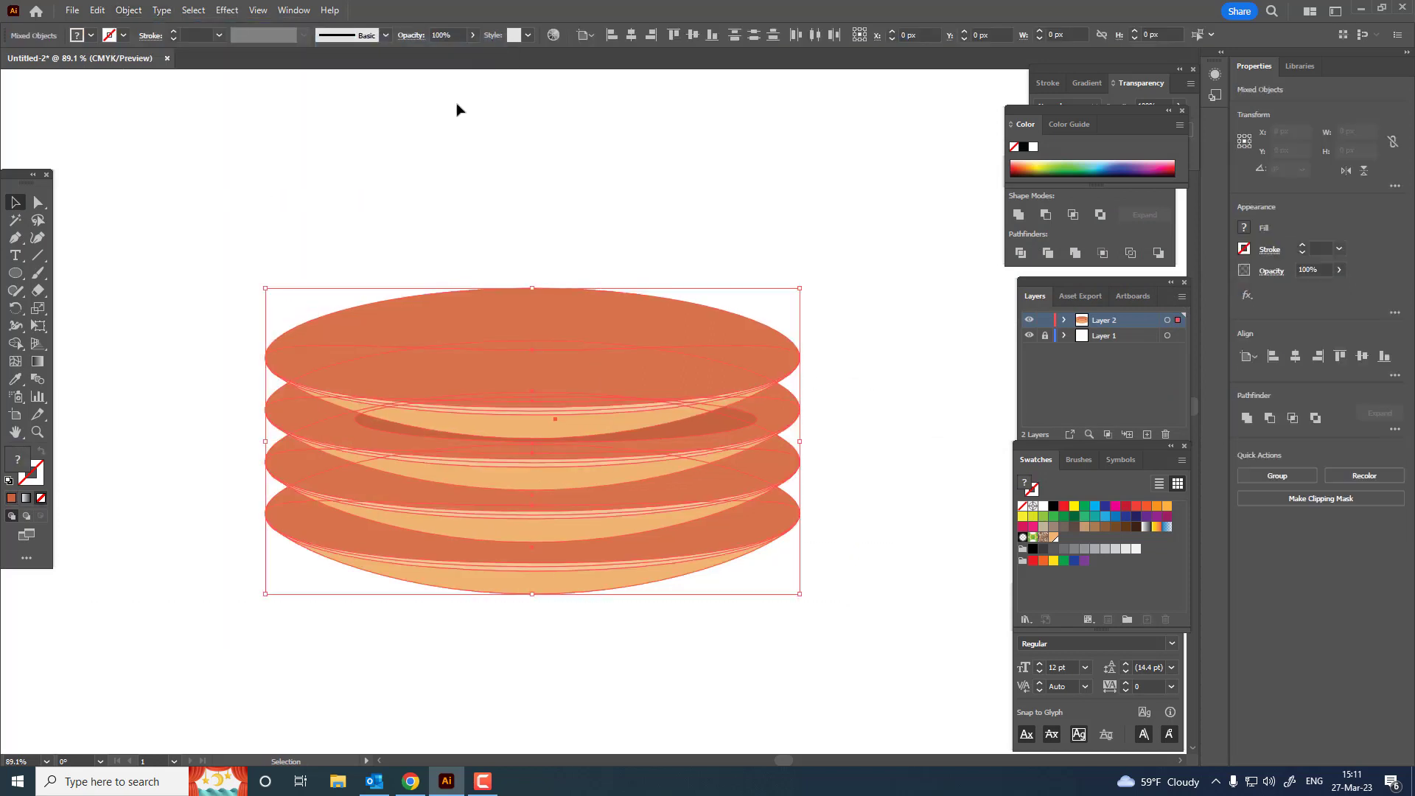
left_click(634, 35)
left_click(793, 255)
Step: Move the shadow ellipse's bottom anchor point slightly down, to about Y 921 px, with Direct Selection
left_click(666, 432)
key("z")
left_click_drag(580, 423, 626, 470)
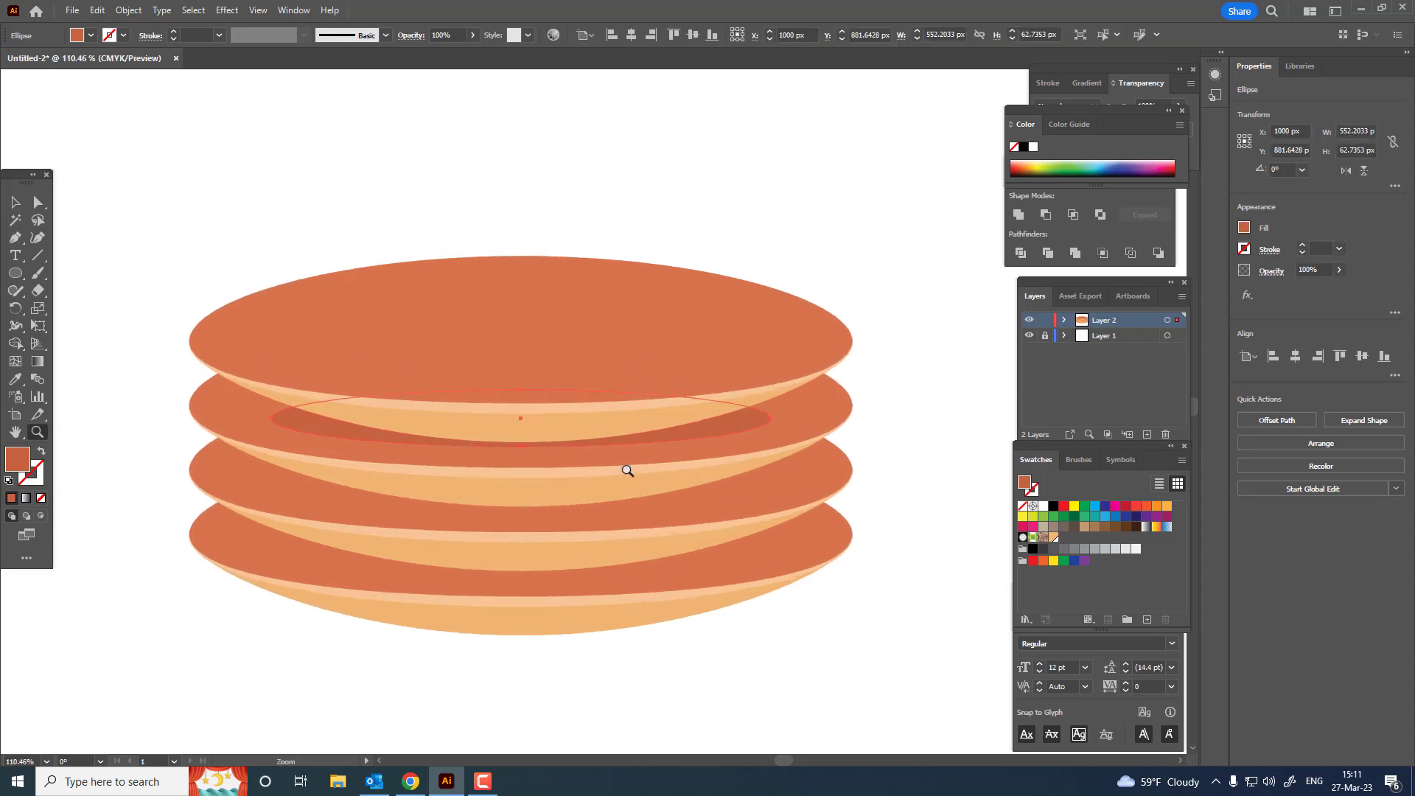
left_click(38, 205)
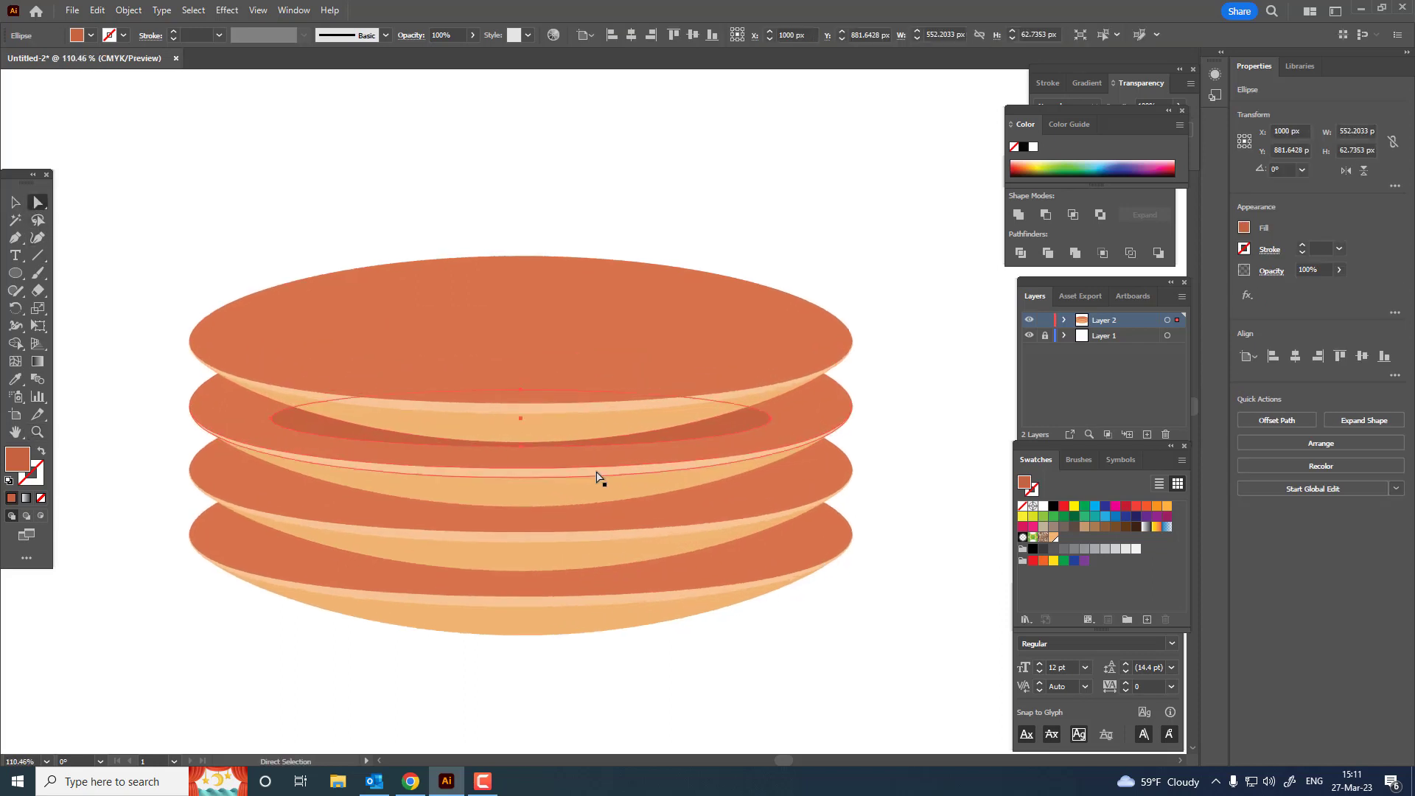
left_click(521, 445)
left_click_drag(521, 451, 521, 465)
key("v")
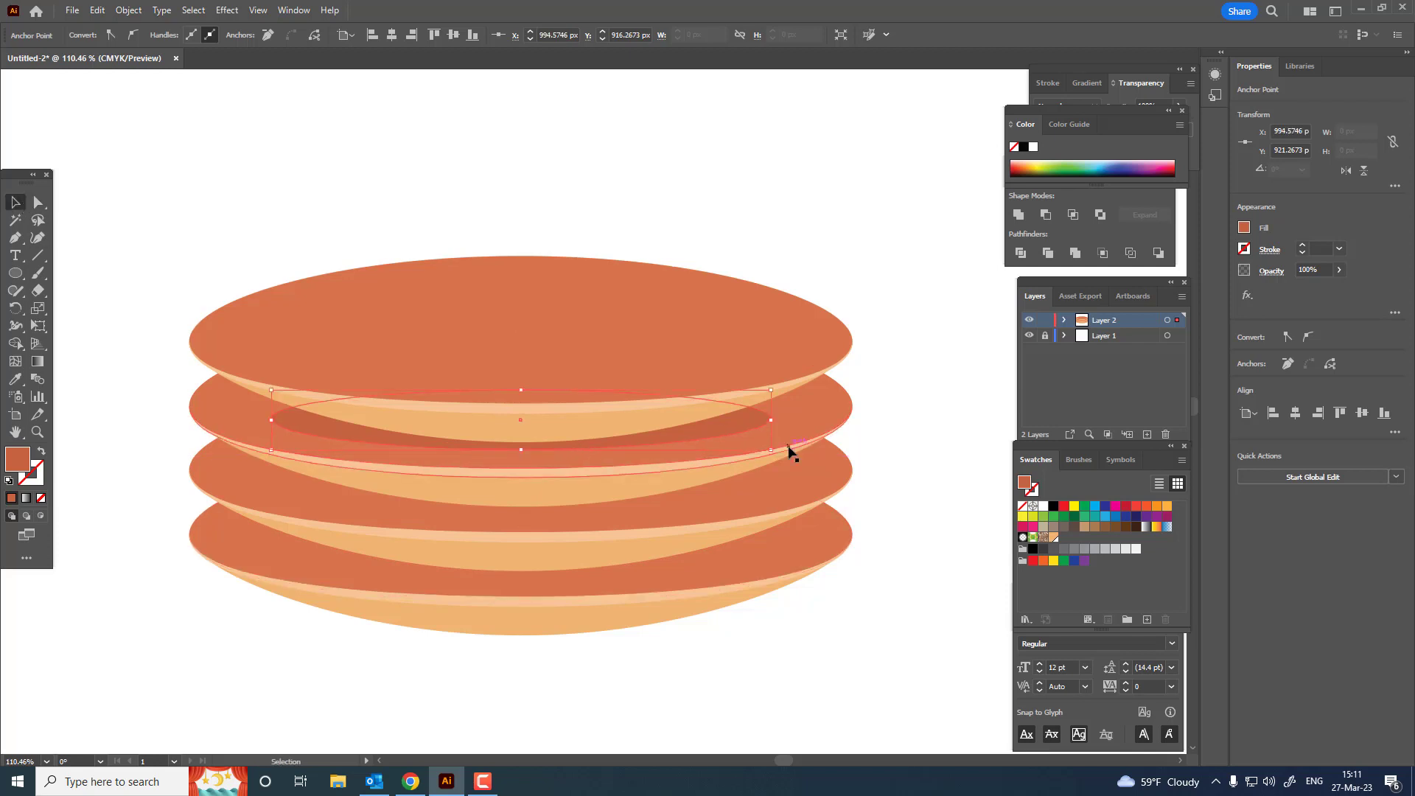
left_click(746, 422)
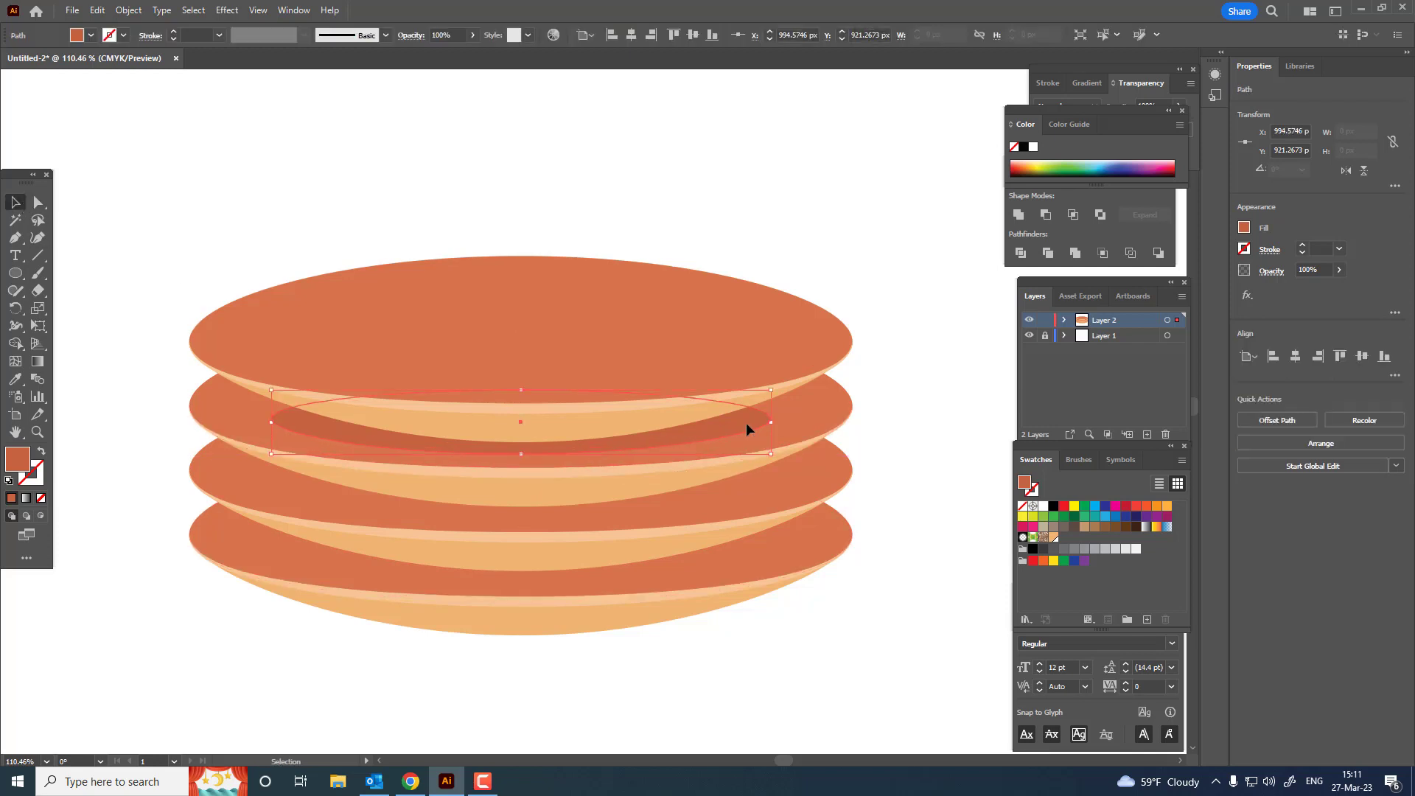
Step: Nudge the shadow ellipse on the second disc up to about Y 882.8 px
left_click(863, 449)
left_click(764, 414)
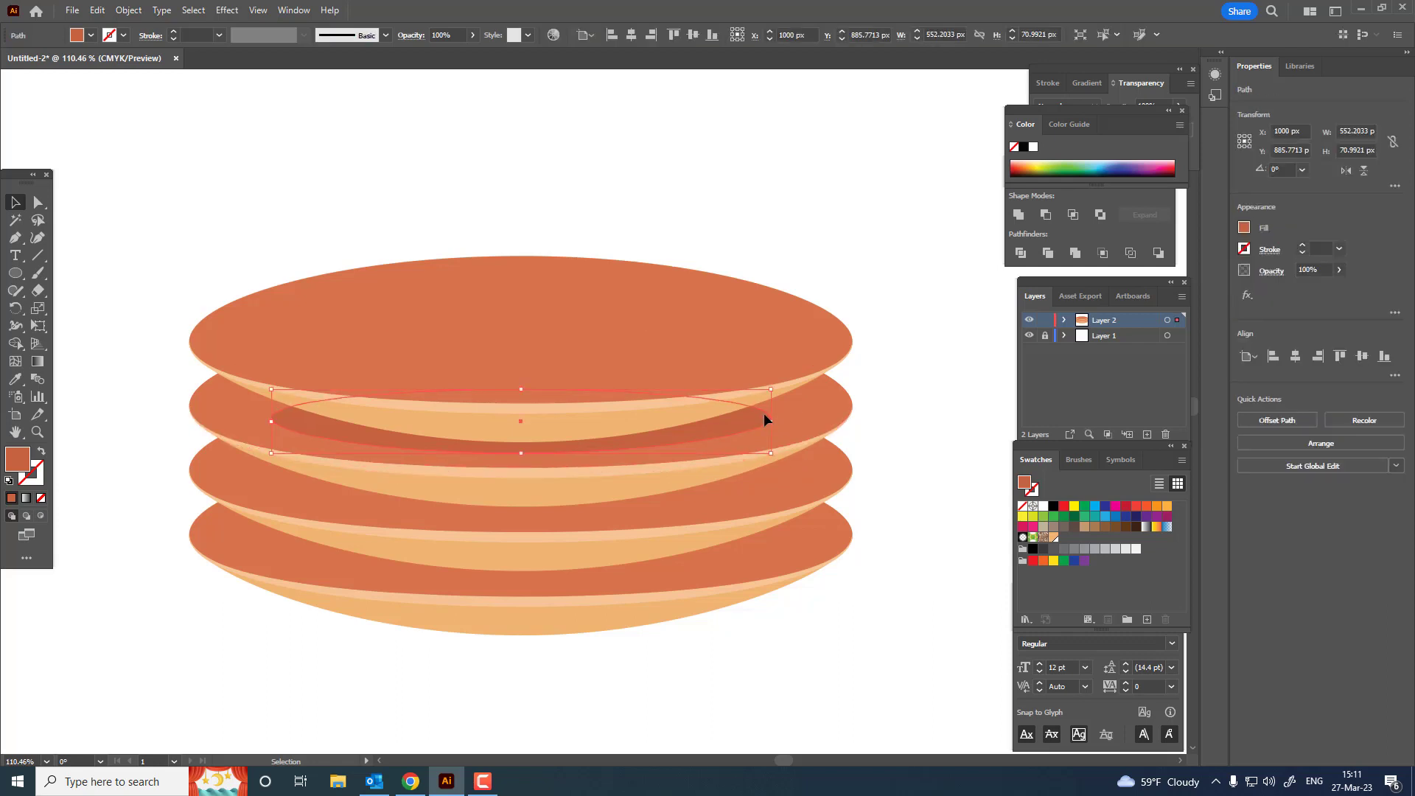
key("Up")
key("Up")
Step: Raise the shadow ellipse's two side anchor points slightly with Direct Selection
left_click(39, 203)
left_click(272, 416)
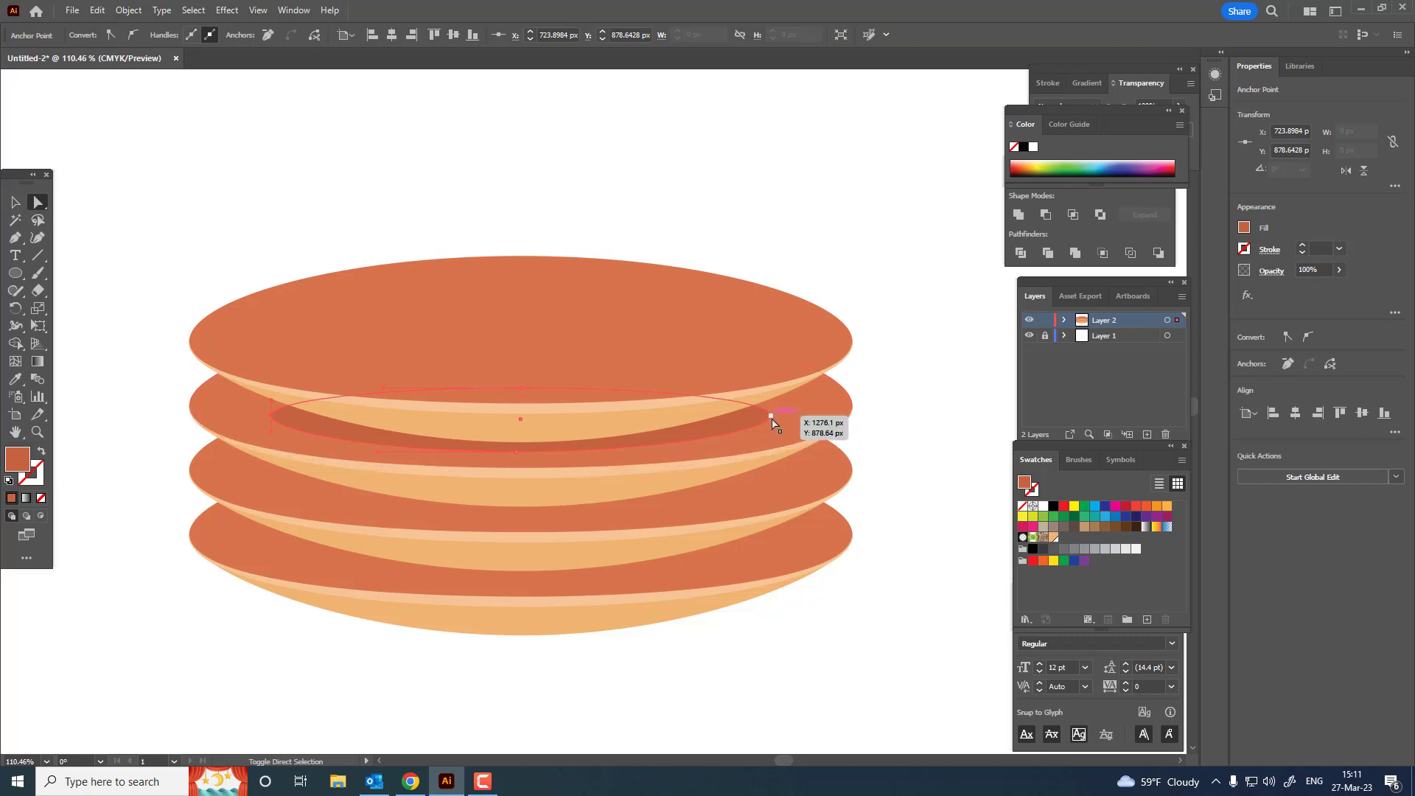
left_click(771, 418, "shift")
left_click_drag(771, 418, 772, 407)
left_click(856, 478)
key("z")
left_click_drag(855, 457, 704, 510)
left_click_drag(848, 487, 951, 483)
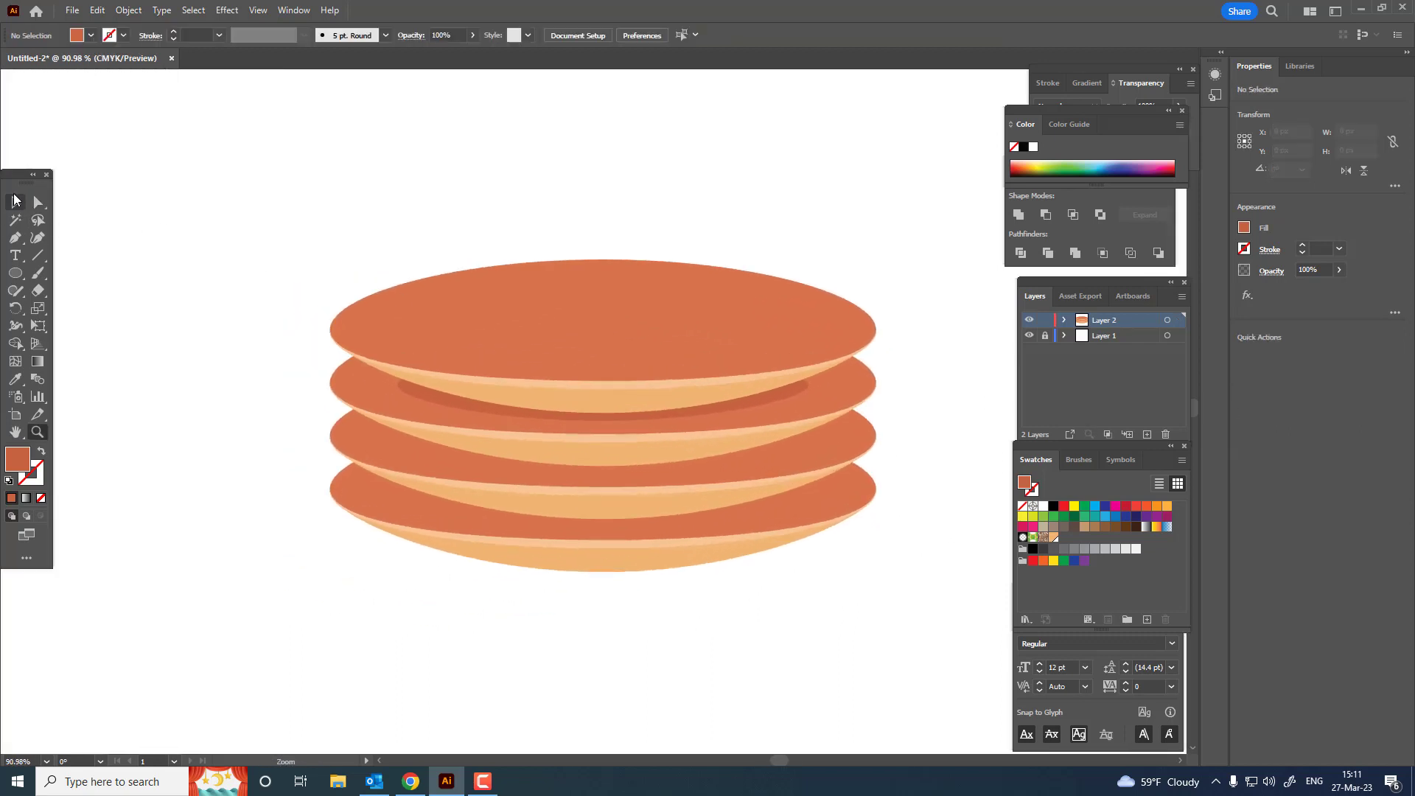
Step: Copy the shadow ellipse, paste it in front, and move the copy straight down onto the third disc, at about Y 964 px
left_click(14, 201)
left_click(806, 395)
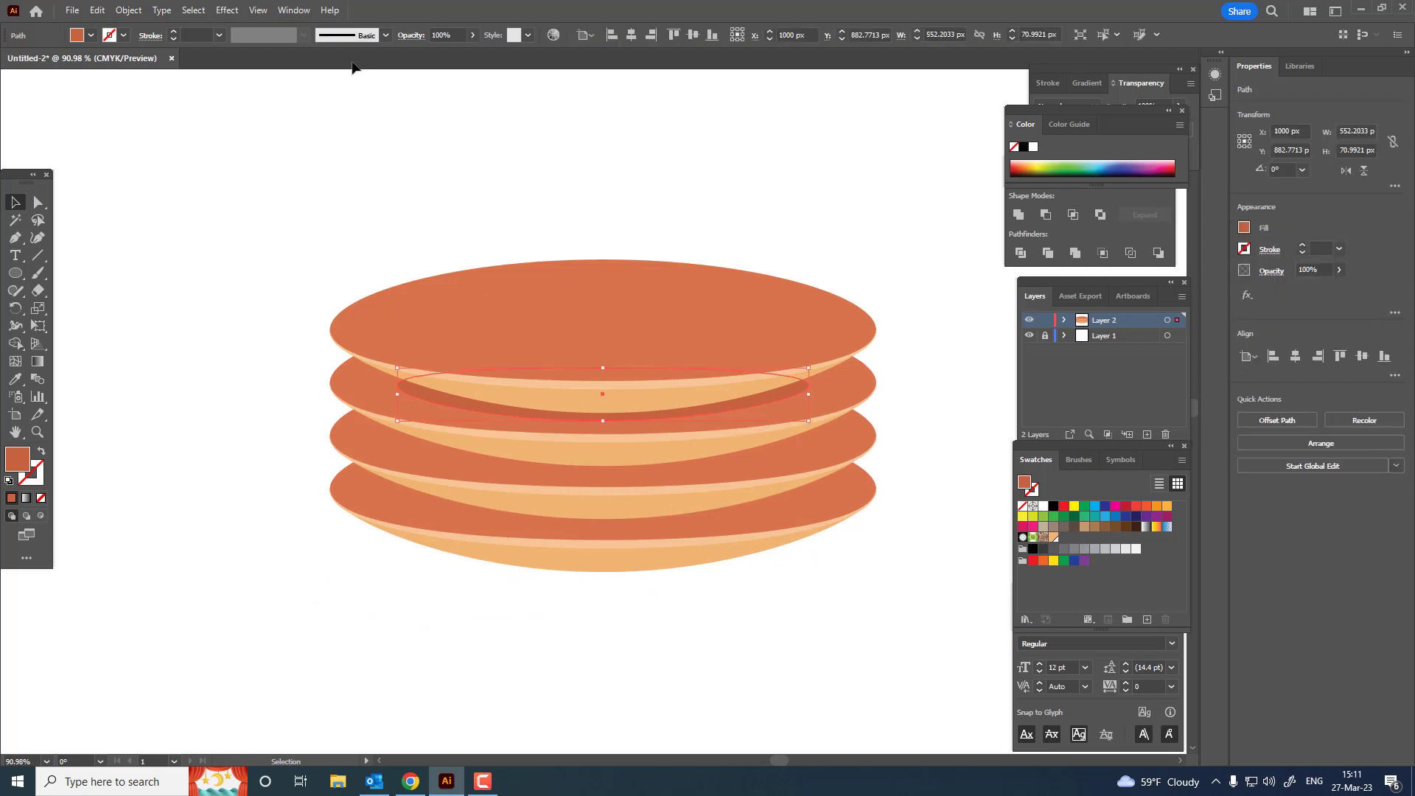
left_click(96, 10)
left_click(122, 81)
left_click(168, 113)
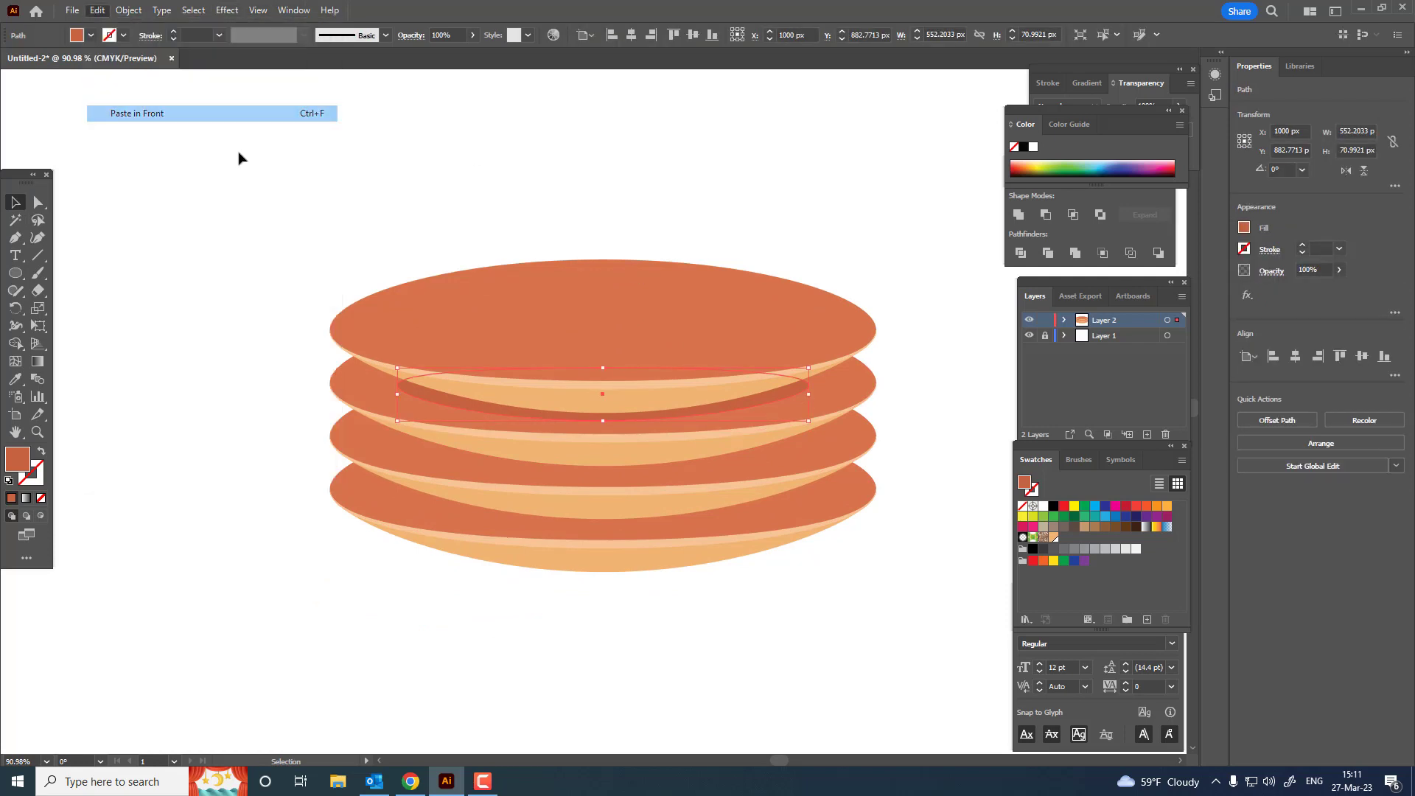
left_click_drag(793, 390, 800, 453)
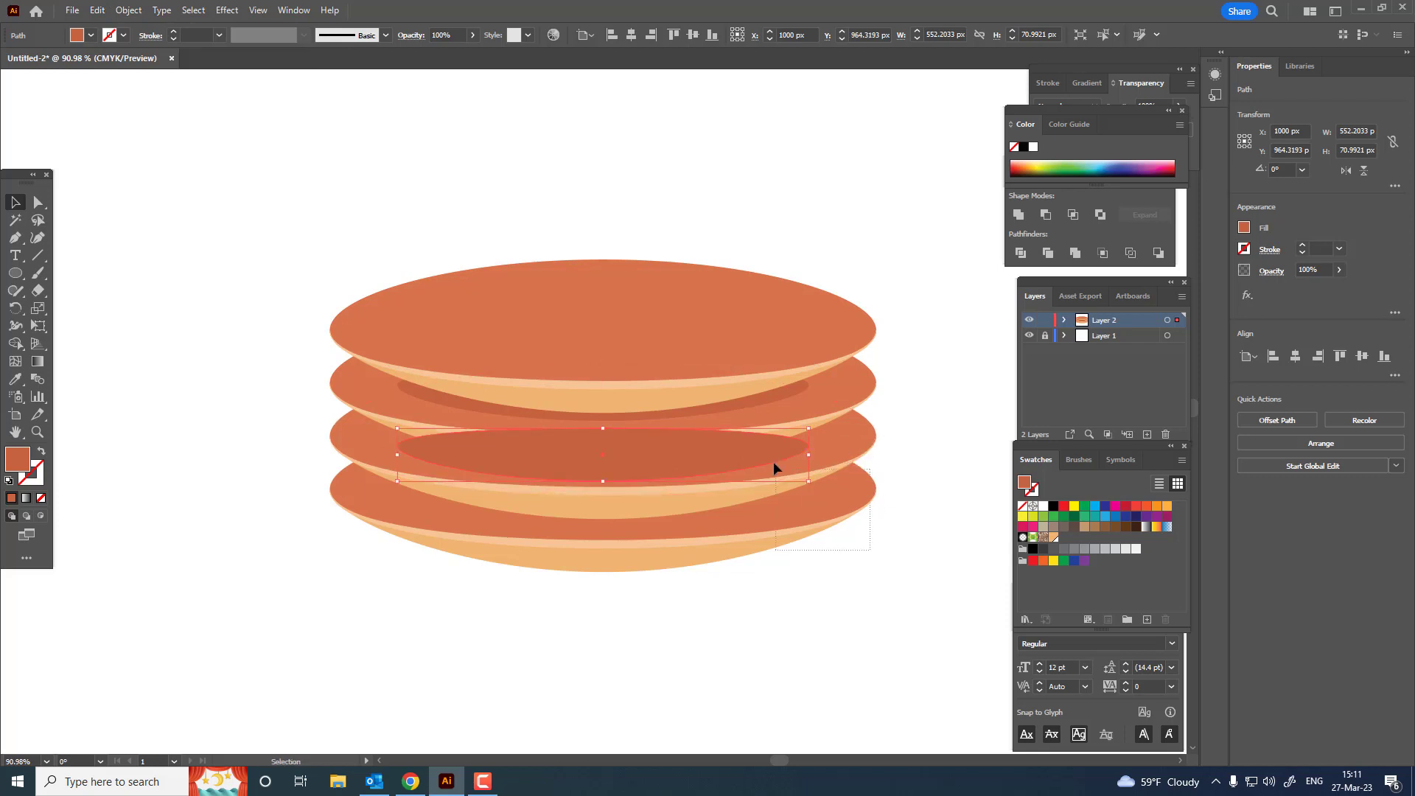
Step: Send the third disc's shadow together with the two lowest discs to the back, behind the upper discs
left_click(798, 442, "shift")
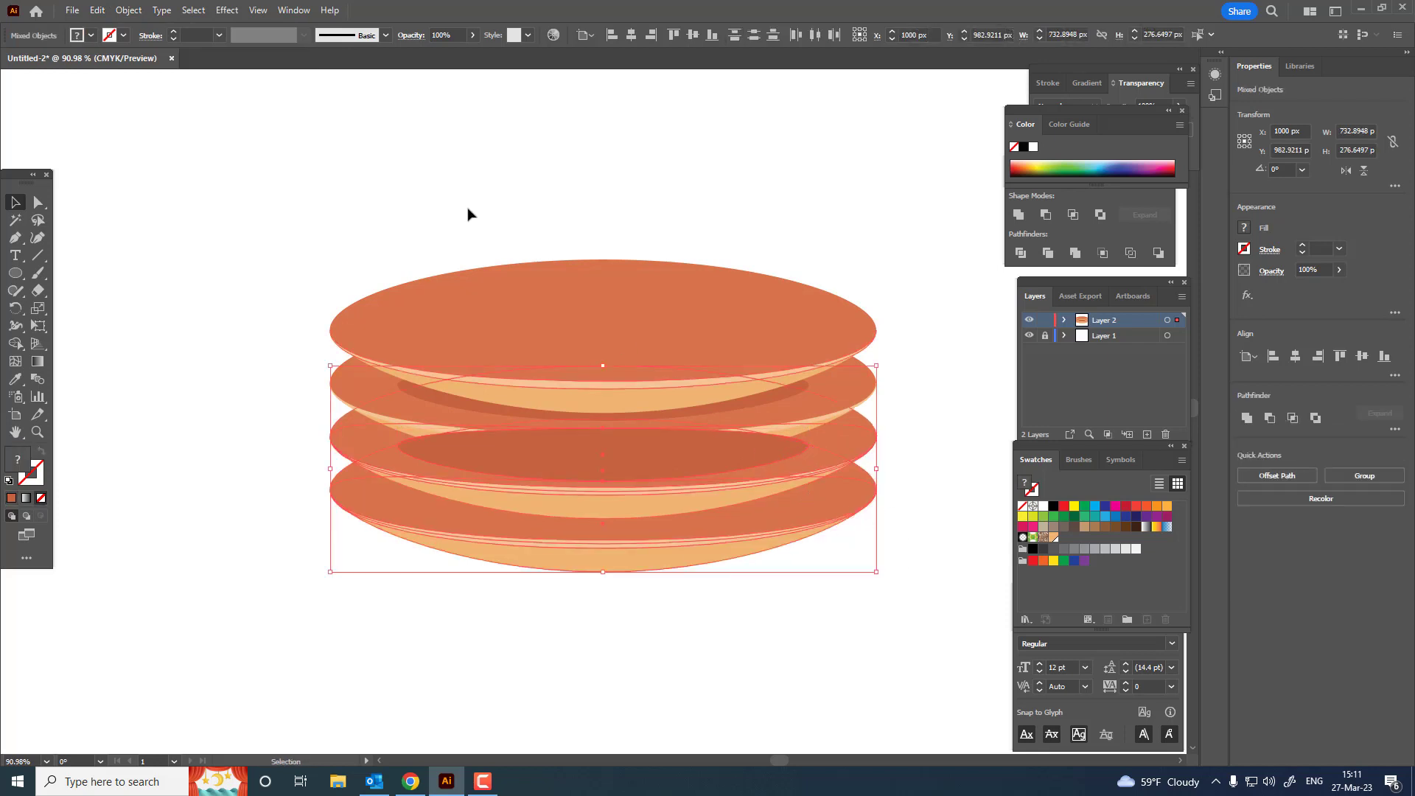
left_click(128, 9)
mouse_move(158, 42)
left_click(350, 93)
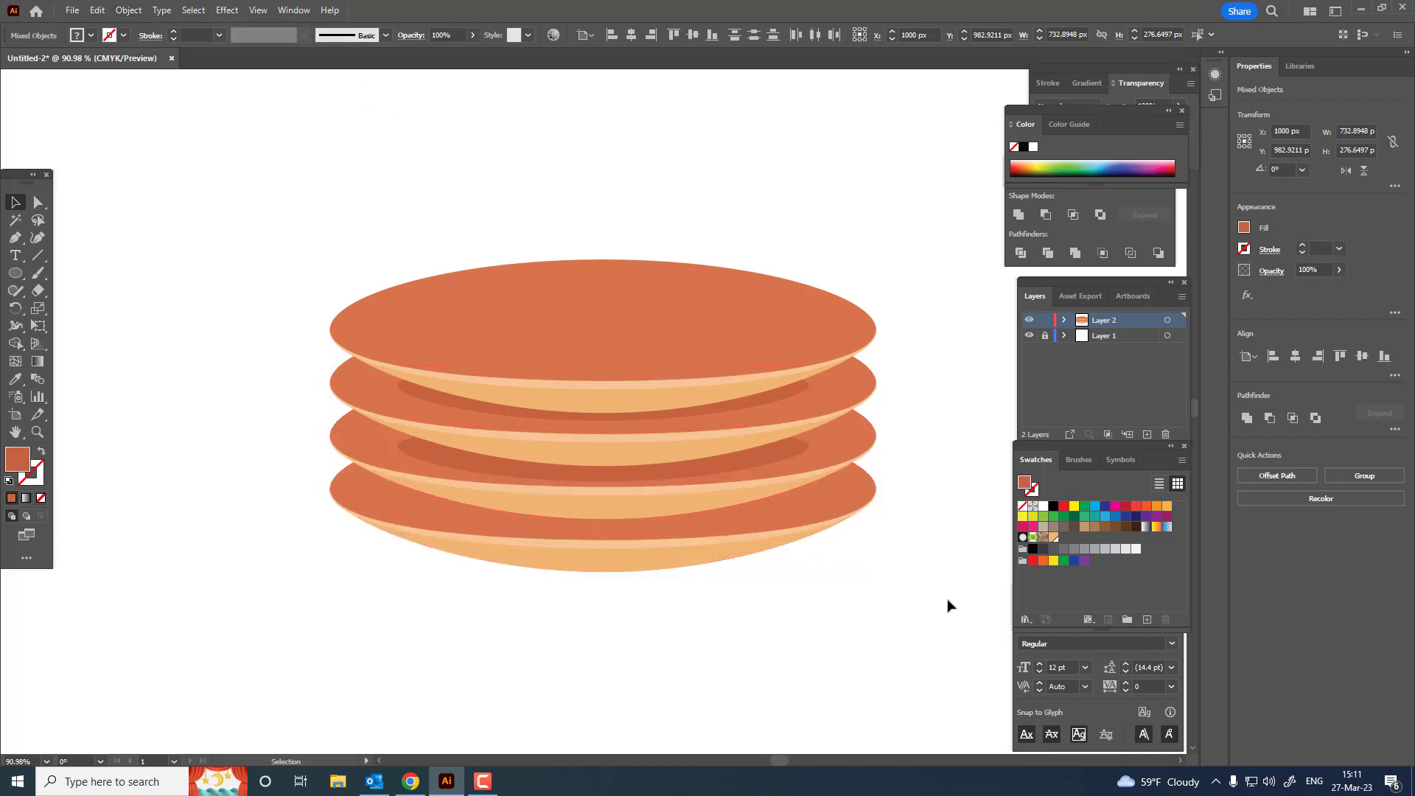
Step: Copy the third disc's shadow, paste it in front, and move the copy straight down onto the bottom disc
left_click(789, 457)
left_click(97, 10)
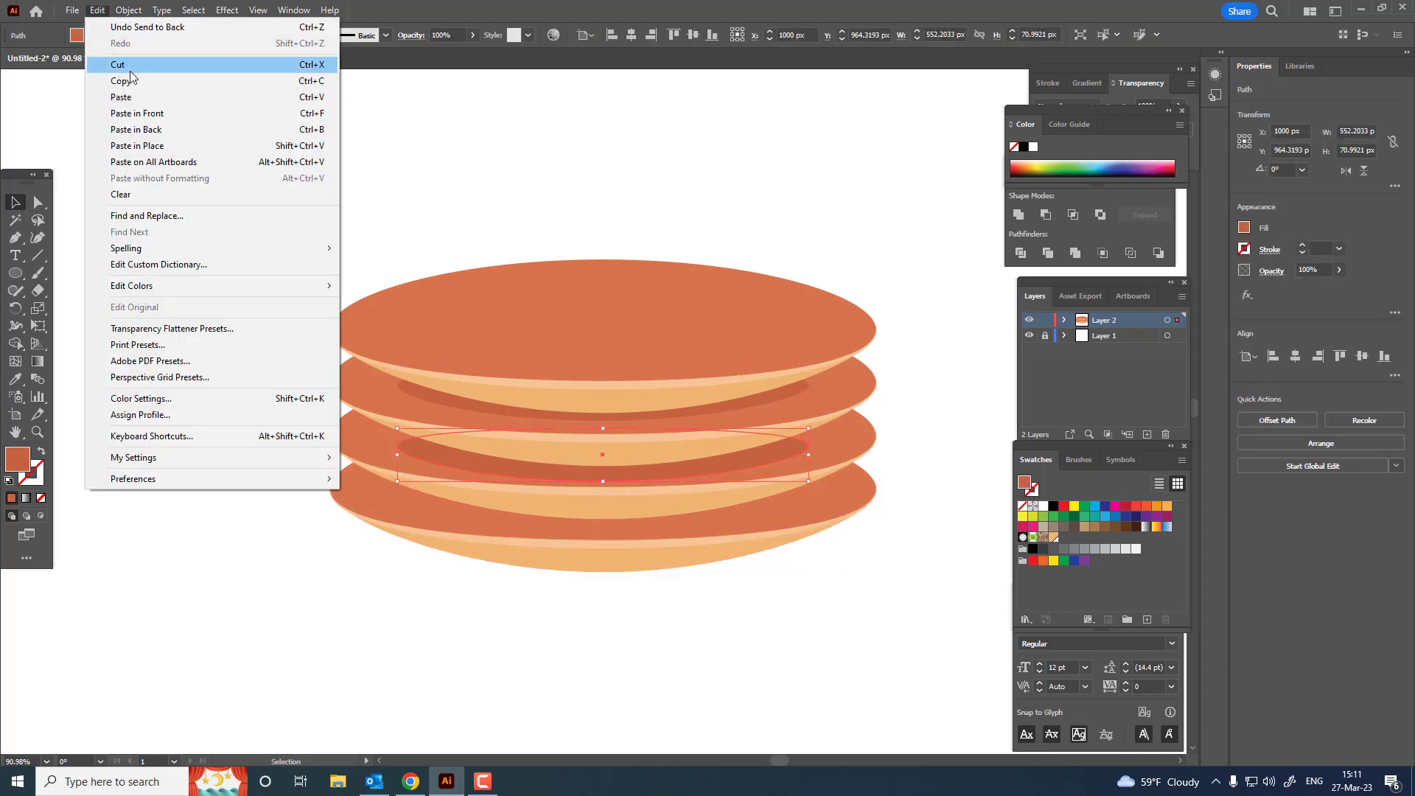
left_click(121, 80)
left_click(96, 10)
left_click(140, 113)
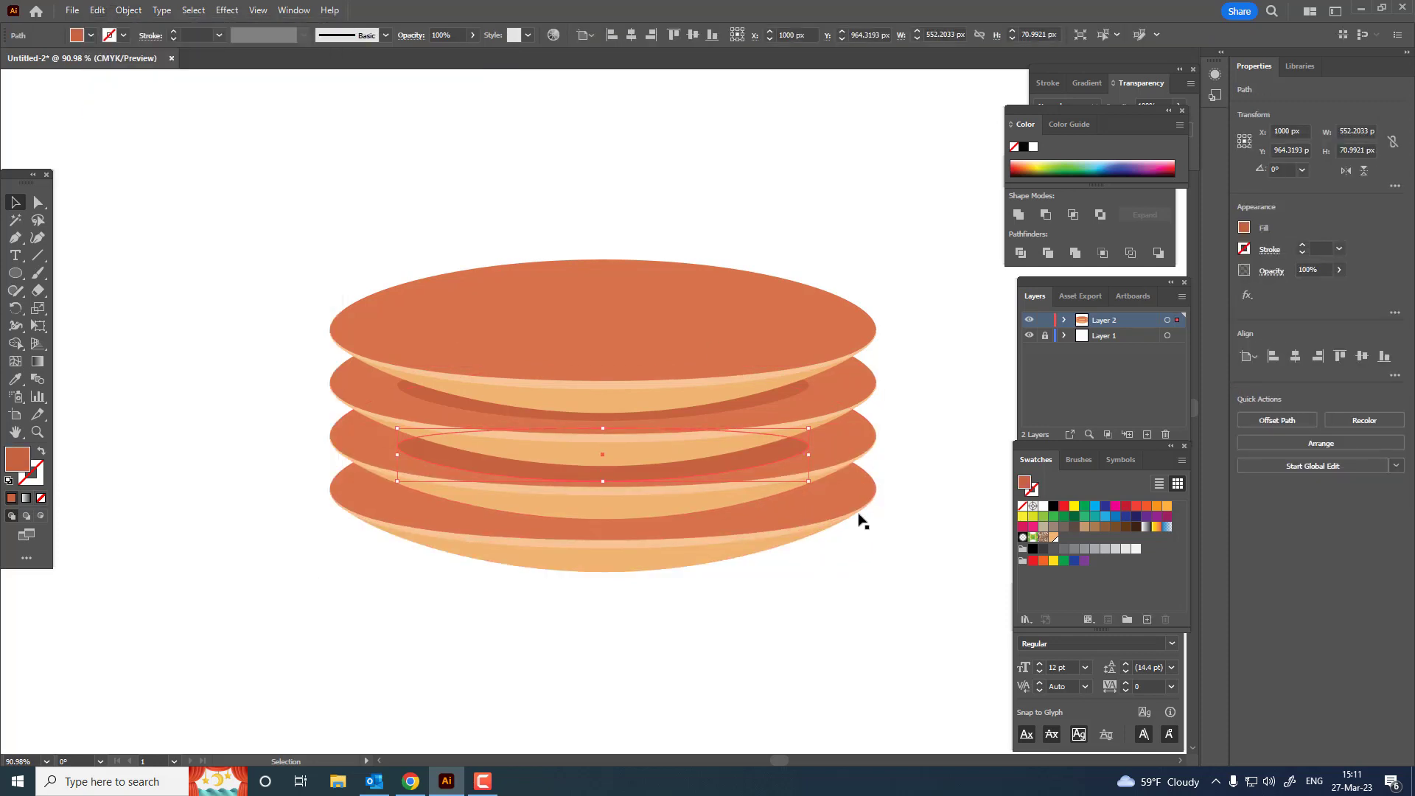
left_click_drag(786, 452, 786, 501)
Step: Send the bottom disc and its shadow ellipse to the back, behind the other discs
left_click(784, 502, "shift")
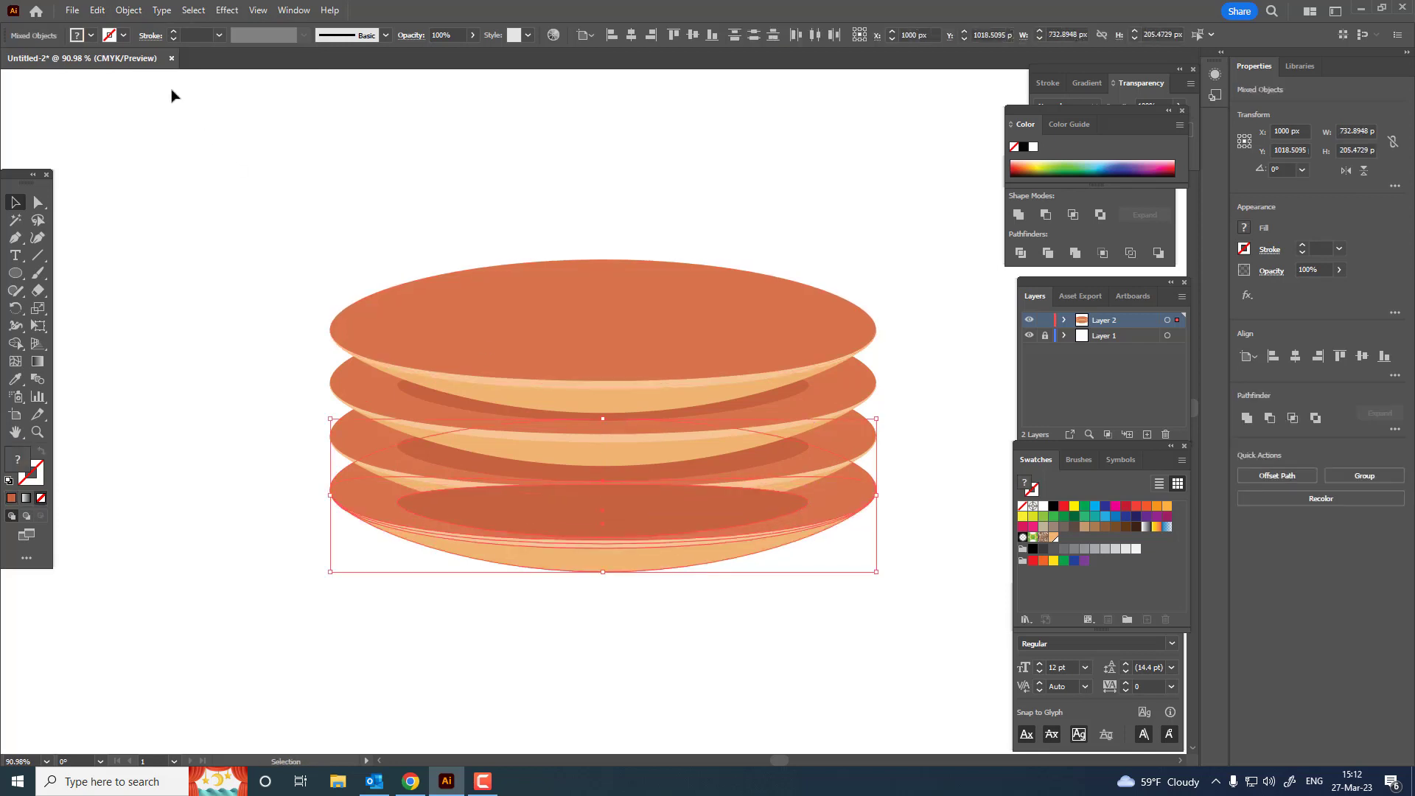
left_click(128, 9)
mouse_move(151, 41)
left_click(435, 99)
left_click(817, 614)
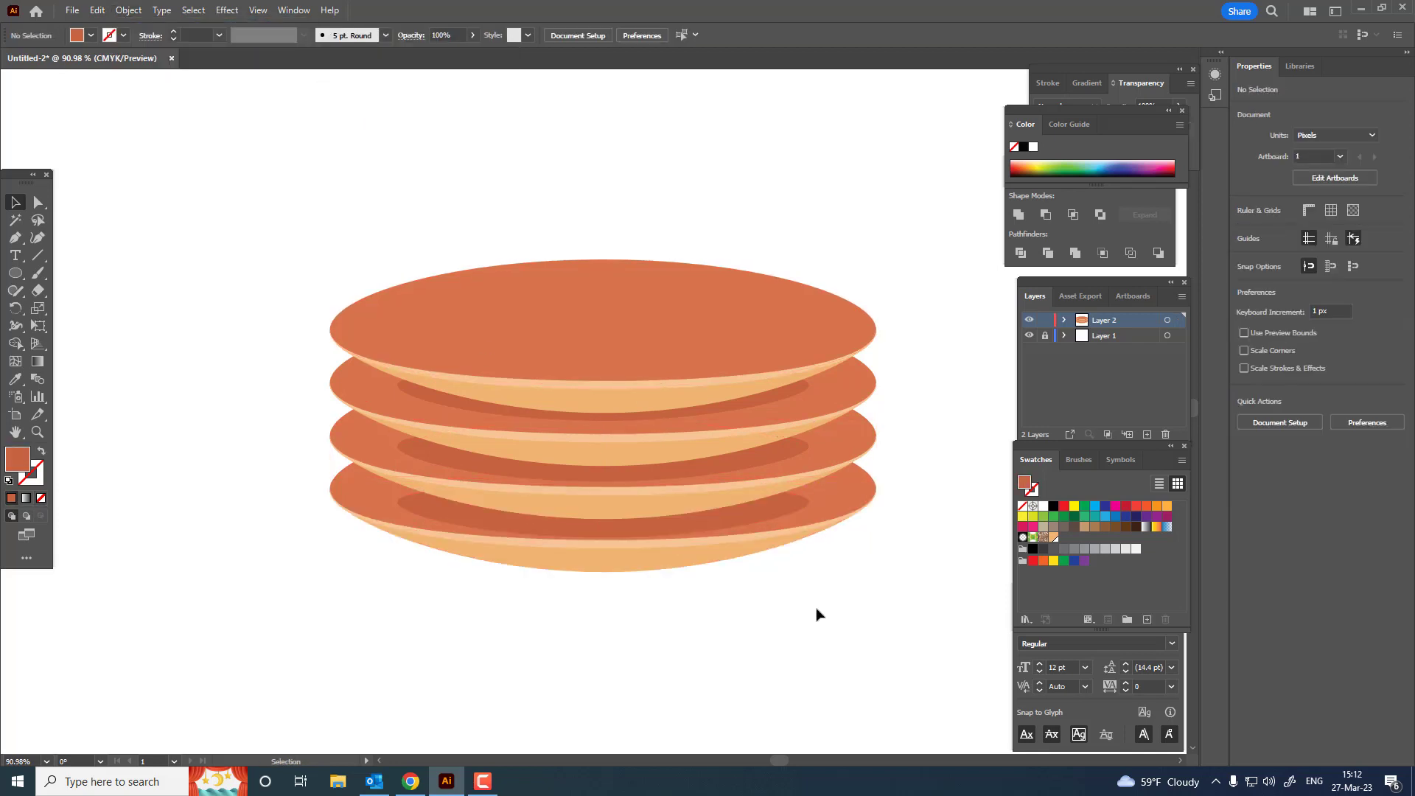
Step: Nudge the shadow ellipses on the bottom and third discs slightly up
left_click(778, 511)
key("Up")
key("Up")
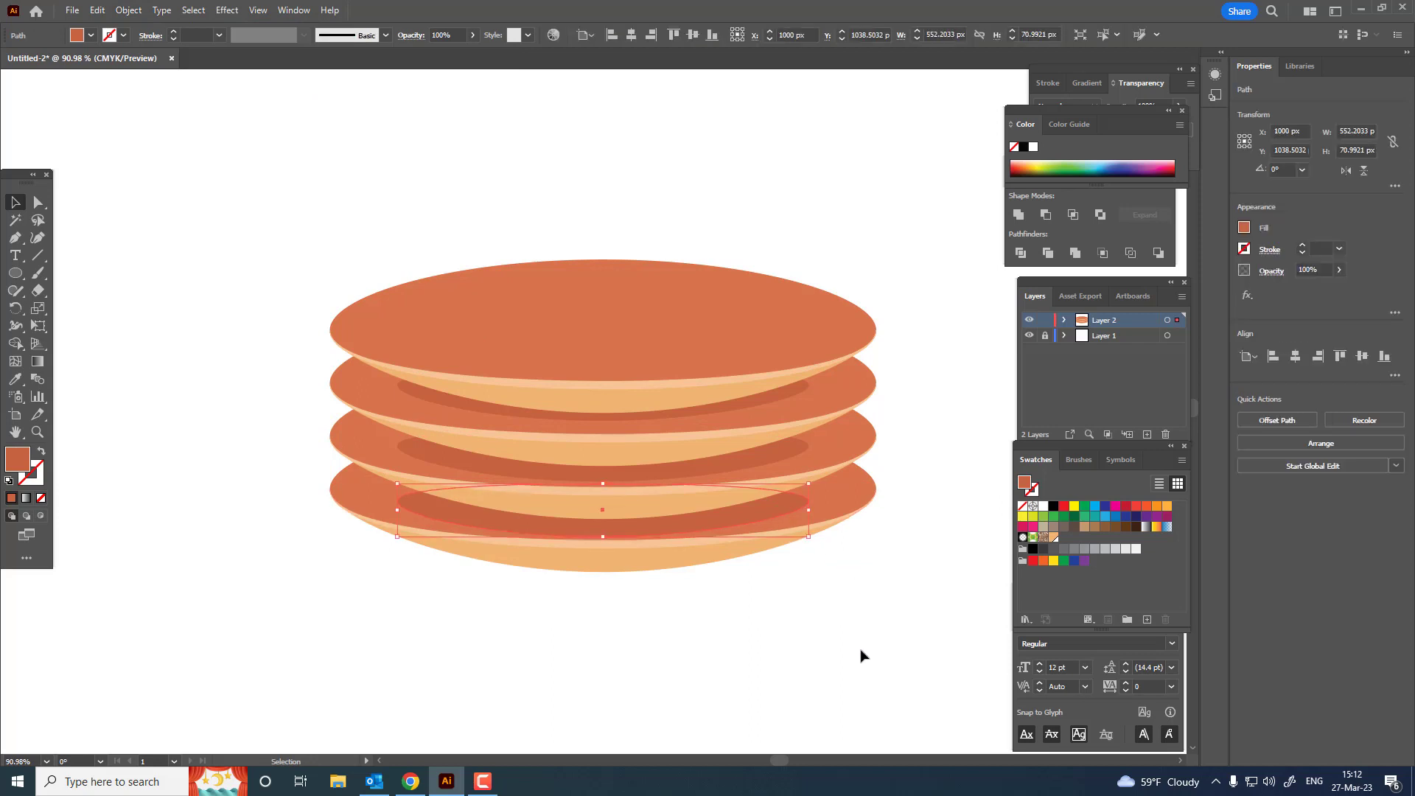
left_click(857, 654)
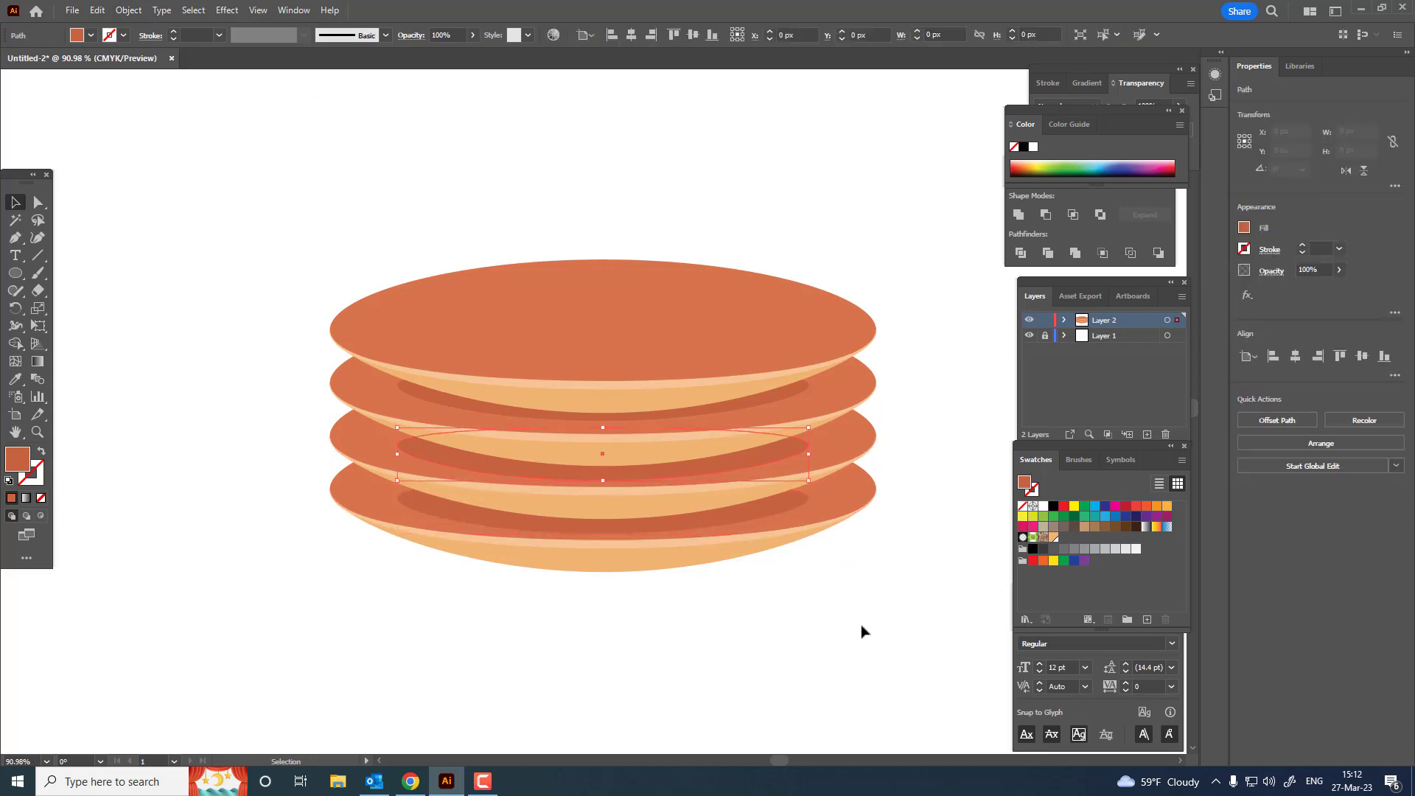
key("z")
mouse_move(739, 353)
left_mouse_down()
mouse_move(523, 397)
mouse_move(748, 361)
left_mouse_up()
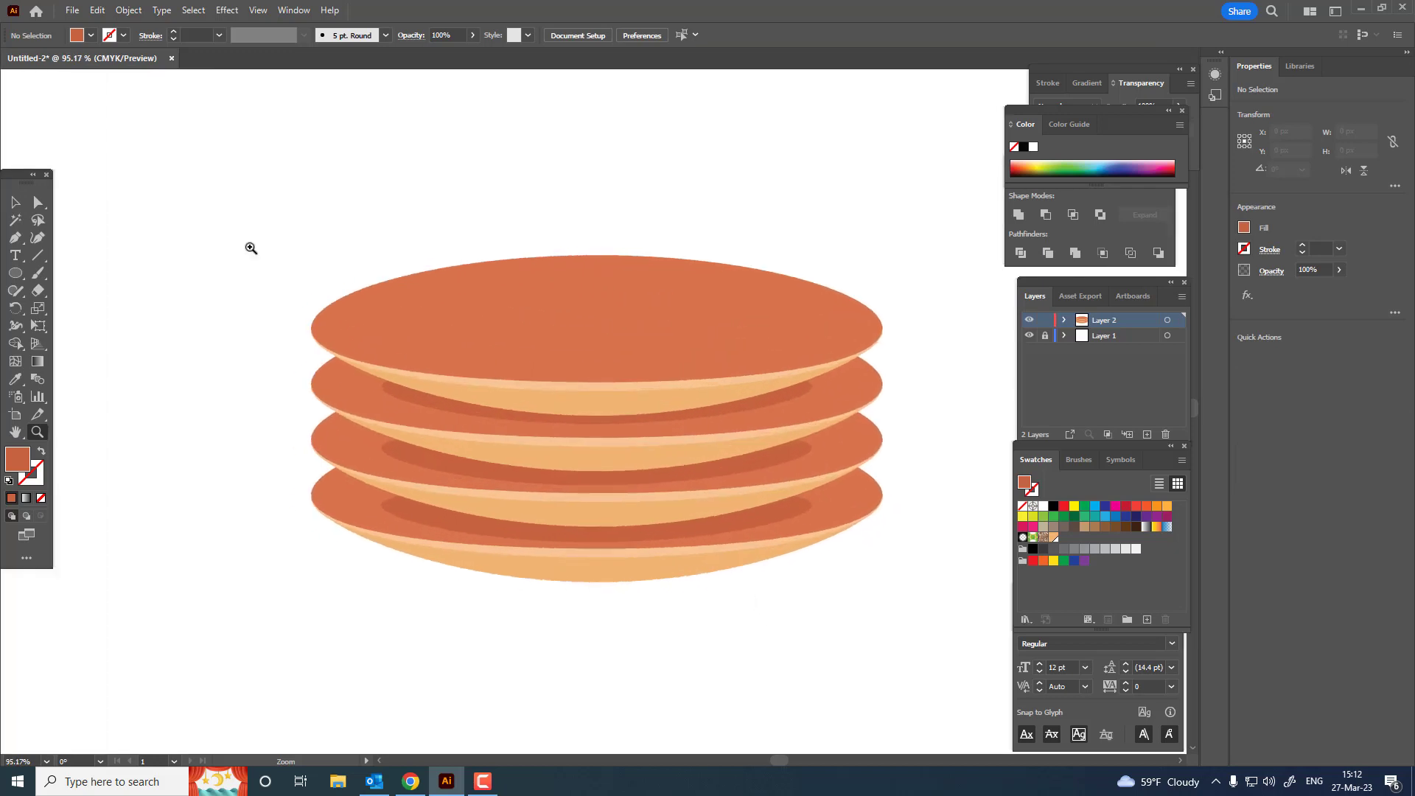
left_click(15, 203)
left_click(791, 391)
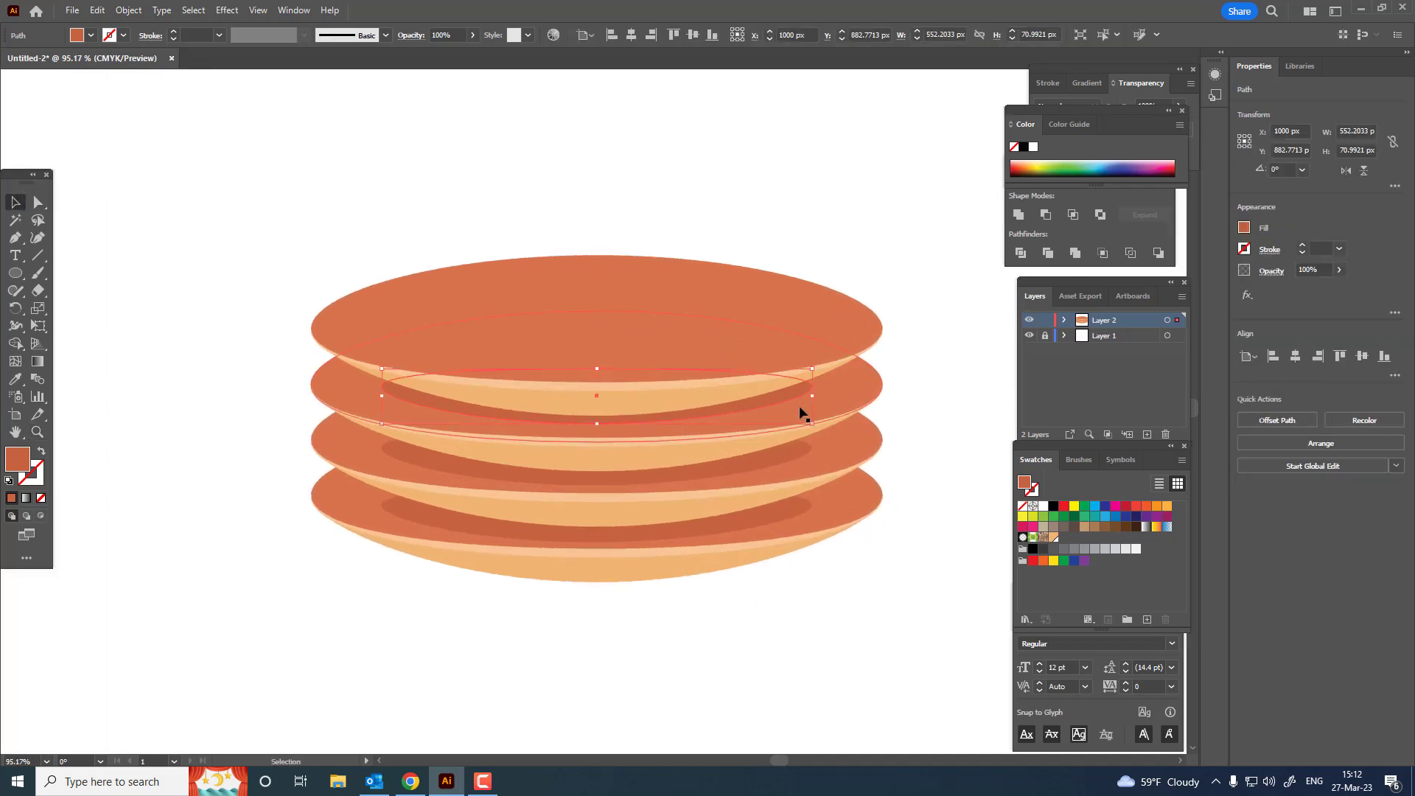
left_click(927, 594)
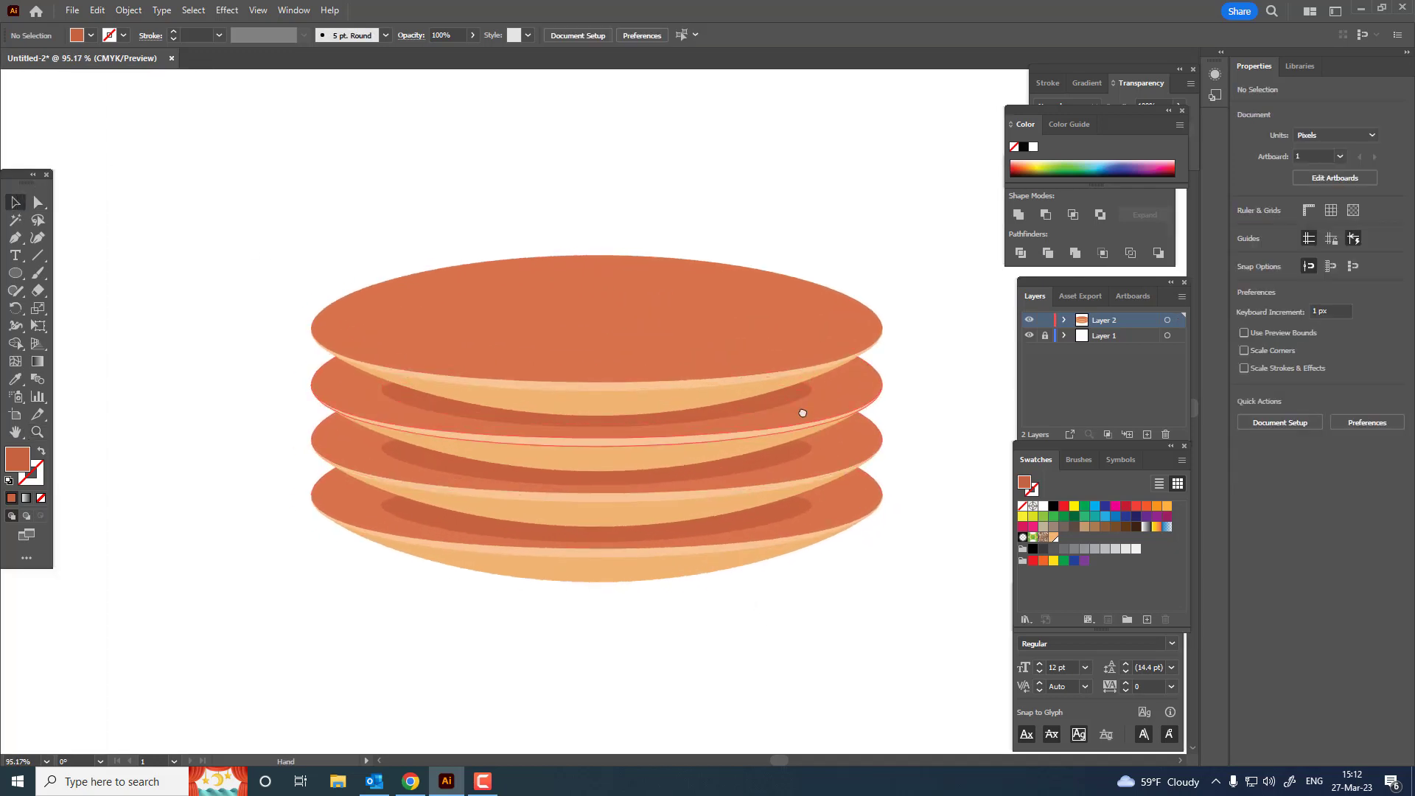
Step: Draw a flat ellipse about 287 by 93 px in the middle of the top disc
left_click_drag(802, 413, 780, 412)
left_click(15, 274)
left_click_drag(472, 289, 691, 345)
Step: Fill the new ellipse with dark brown #A34326 and widen it symmetrically to about 357 px
double_click(17, 460)
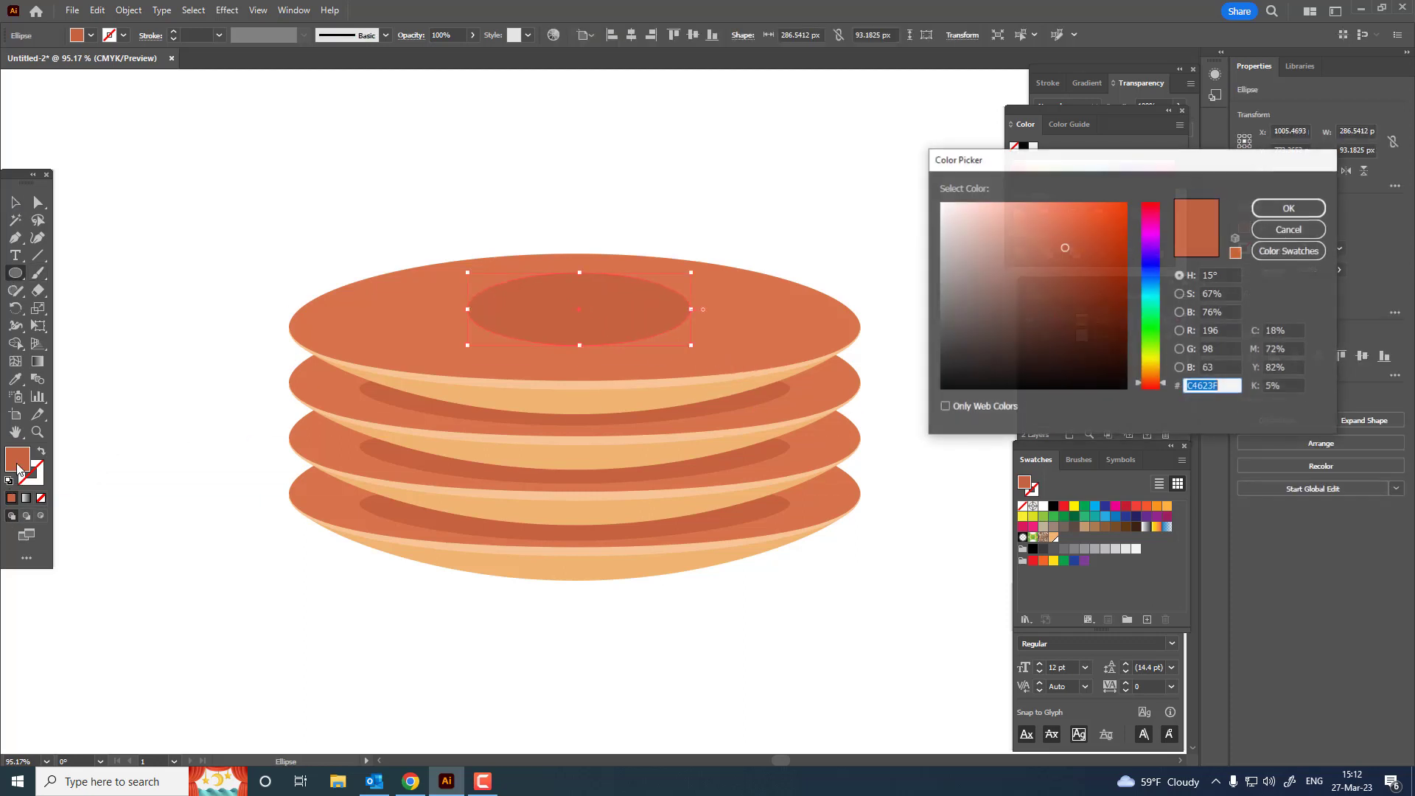
left_click(1277, 232)
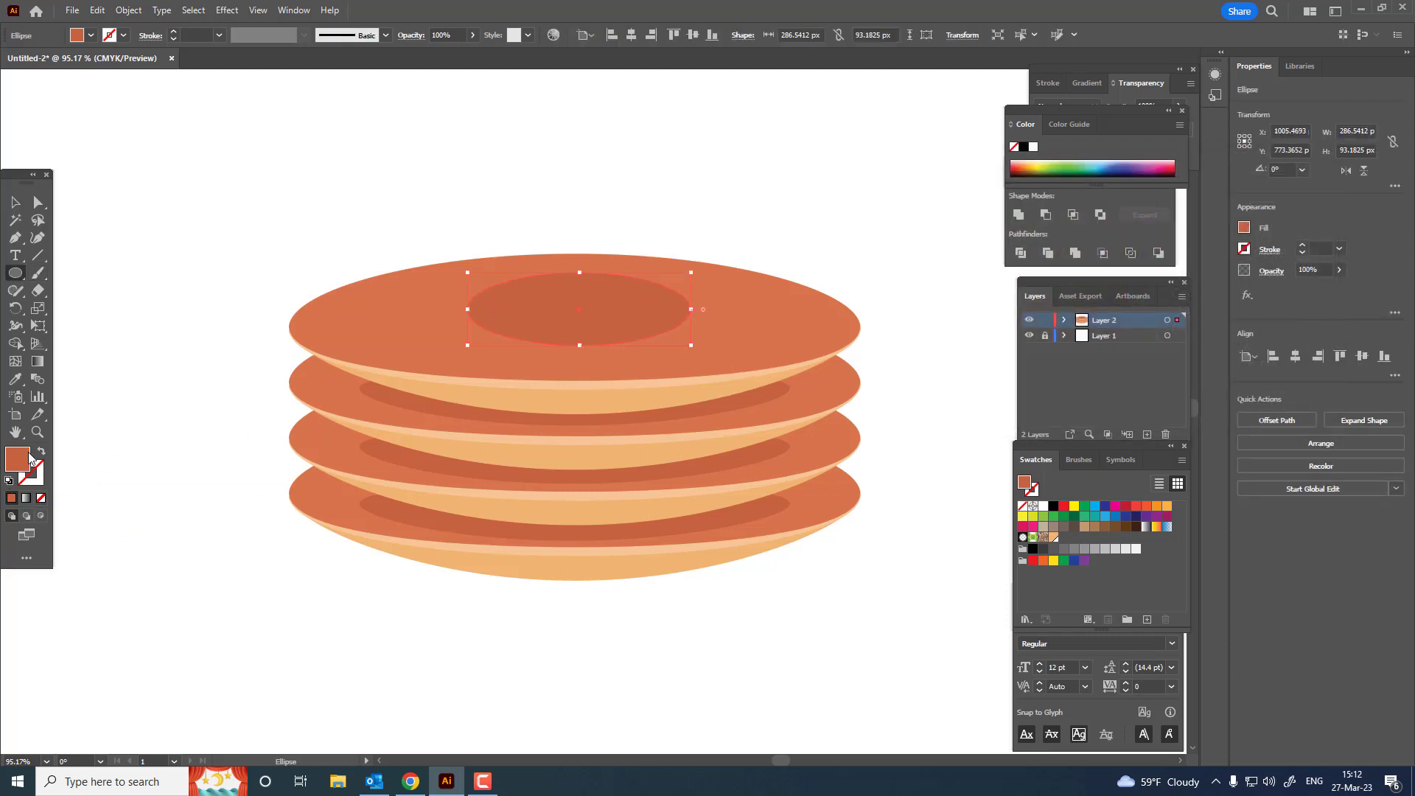
double_click(30, 458)
left_click(1082, 266)
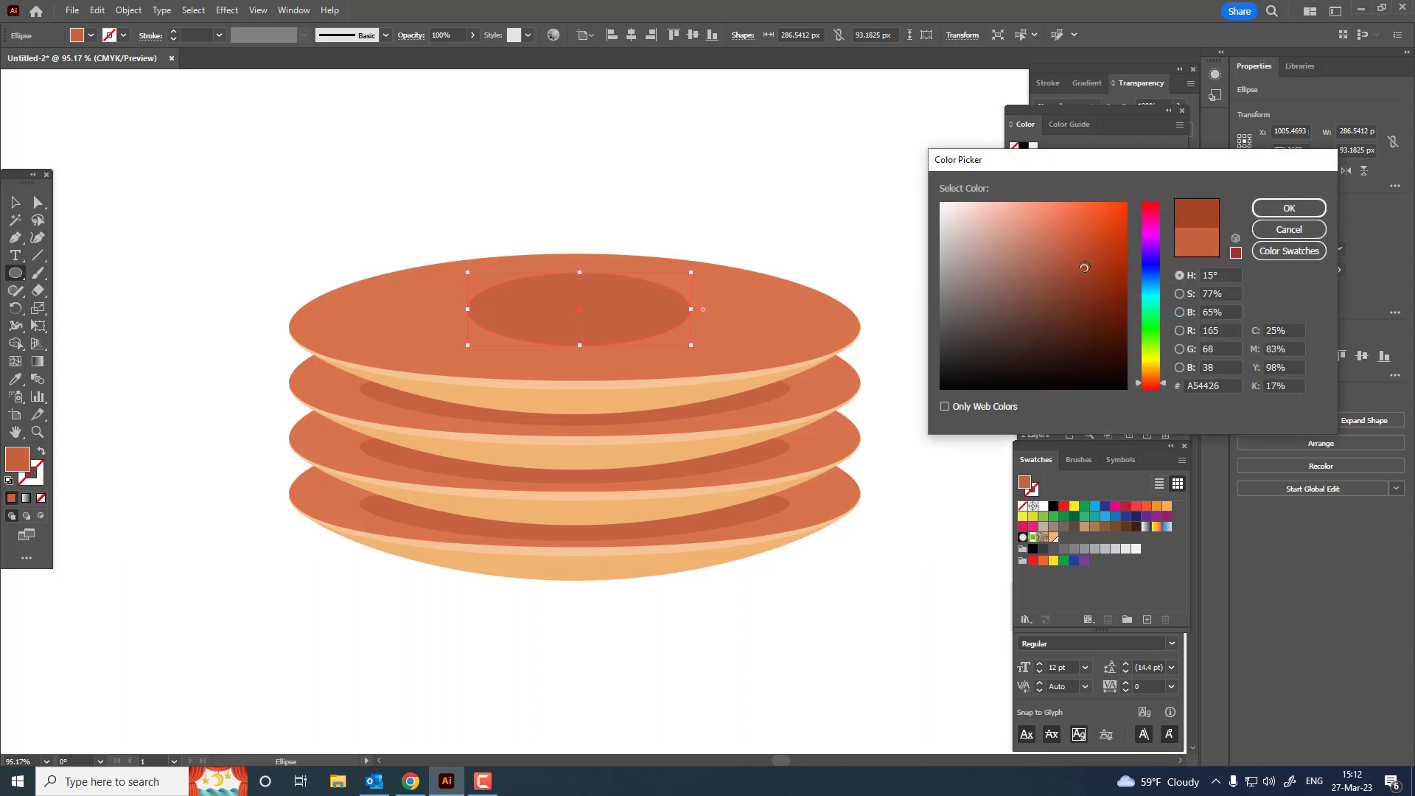
left_click(1289, 208)
key("v")
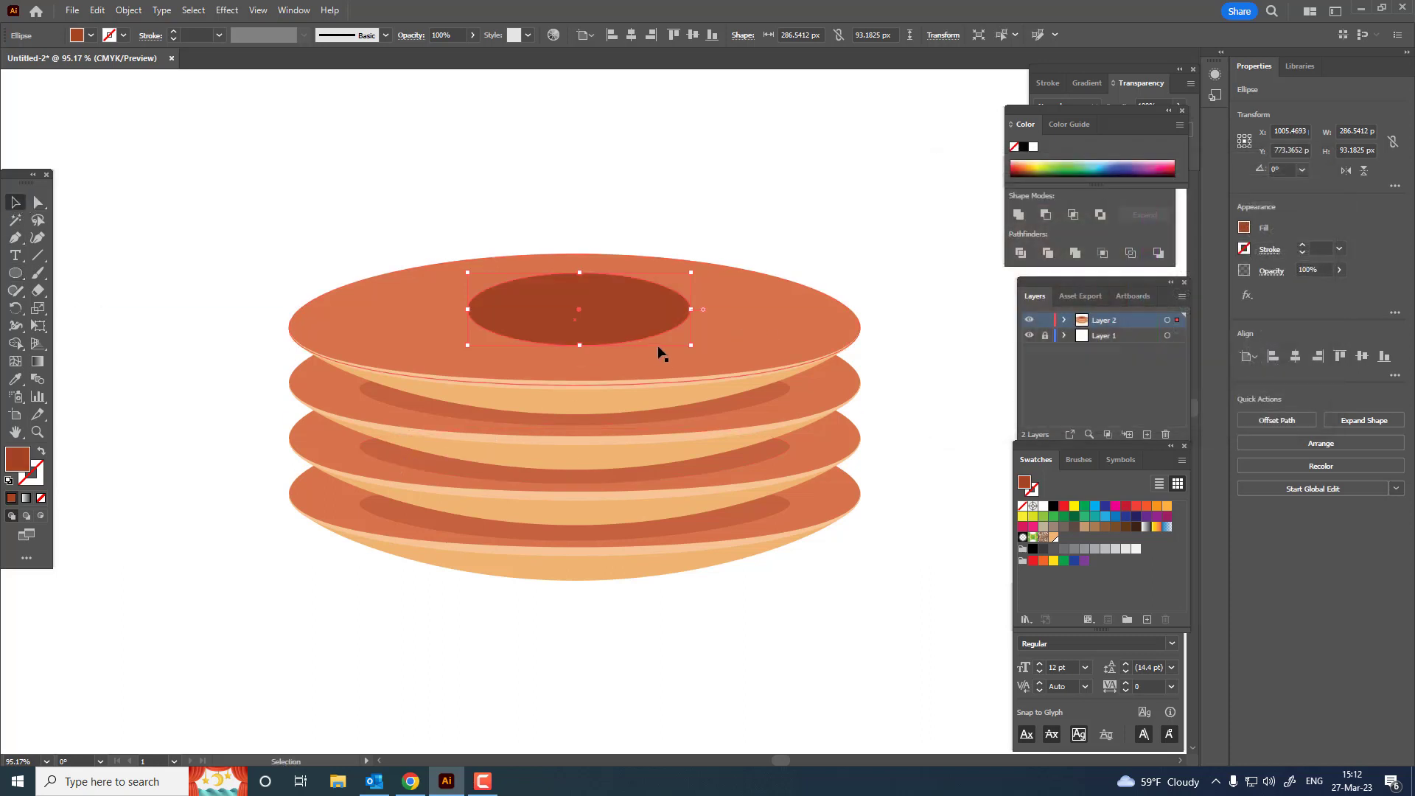
left_click_drag(691, 308, 719, 309)
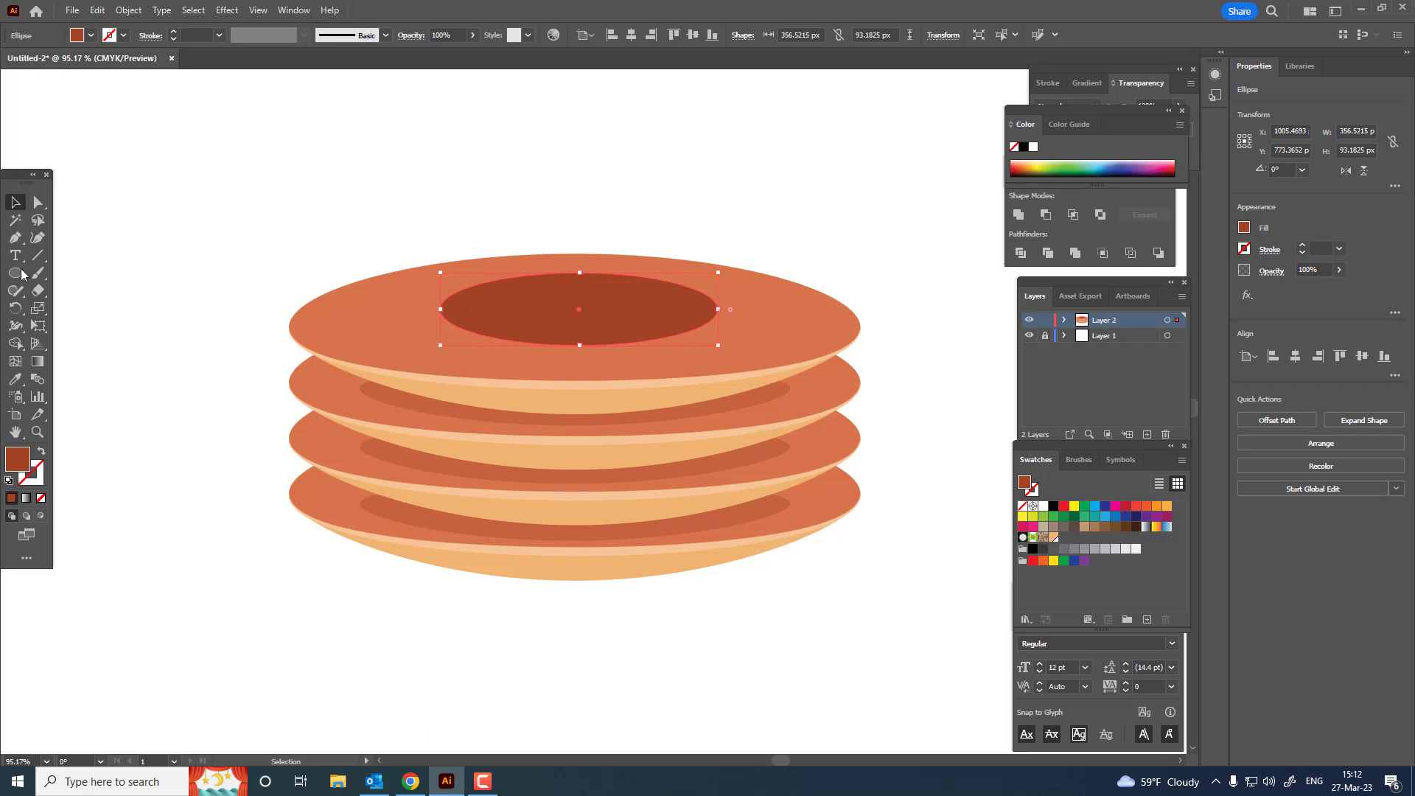
Step: Add three brown syrup ellipses on the top disc: an overlapping upper one, a separate one about 96 by 29 px, and a lower-left one about 297 by 74 px
left_click_drag(558, 267, 772, 348)
key("z")
left_click_drag(617, 322, 691, 376)
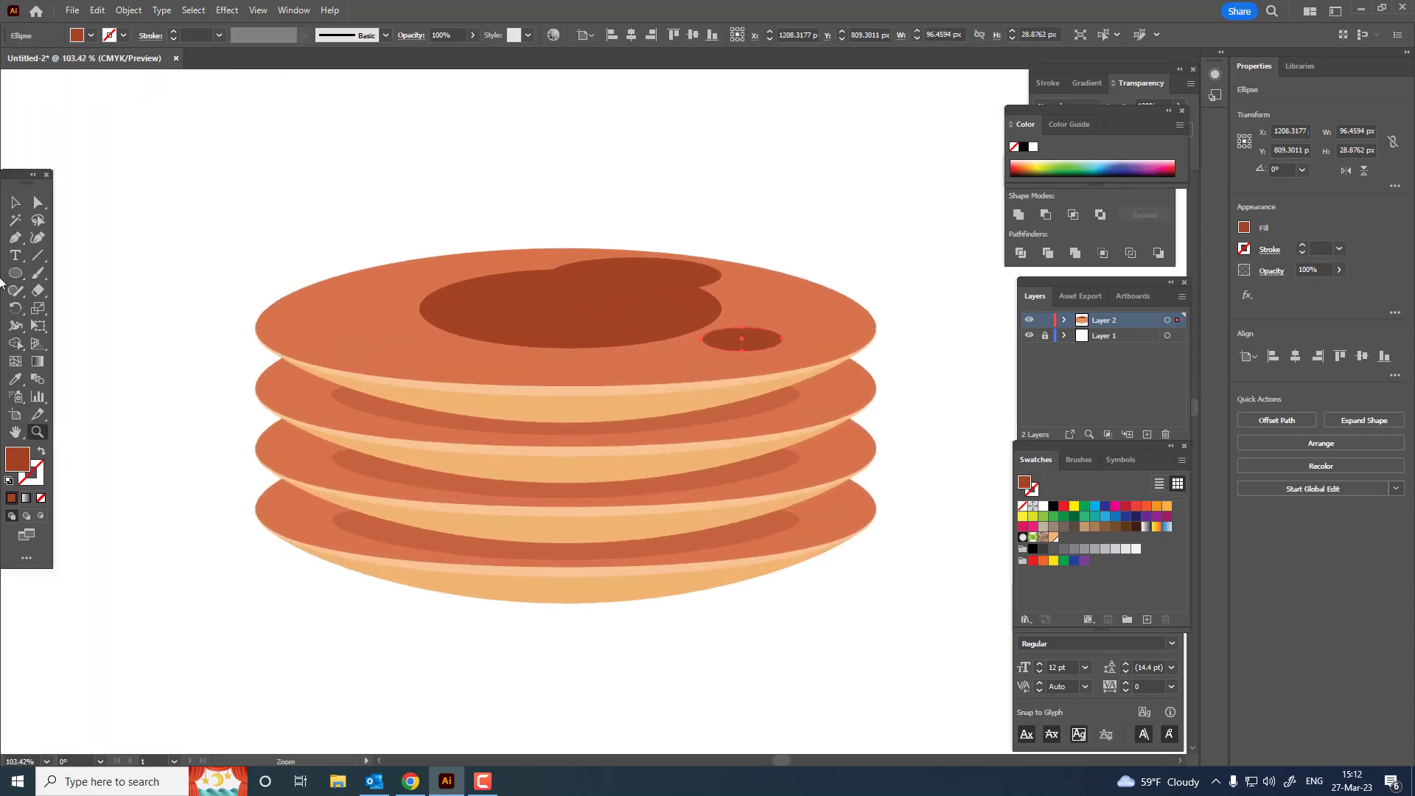
left_click(15, 273)
left_click_drag(383, 323, 635, 384)
key("z")
left_click_drag(562, 306, 524, 426)
Step: Draw a brown vertical rectangle about 64 by 163 px, running down from the left end of the syrup puddle as a drip
left_click_drag(18, 274, 89, 274)
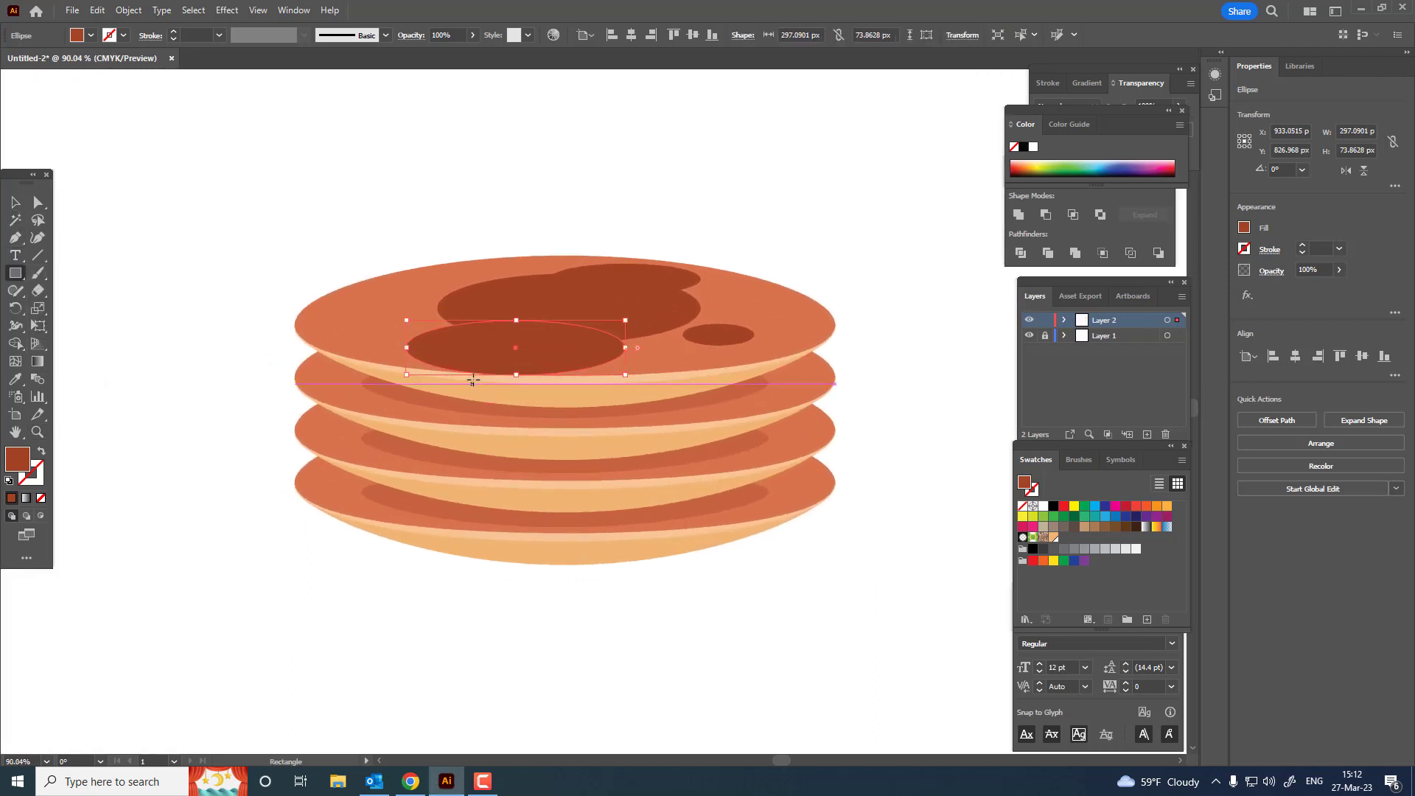
left_click_drag(476, 355, 438, 426)
key("a")
left_click(12, 205)
left_click(373, 574)
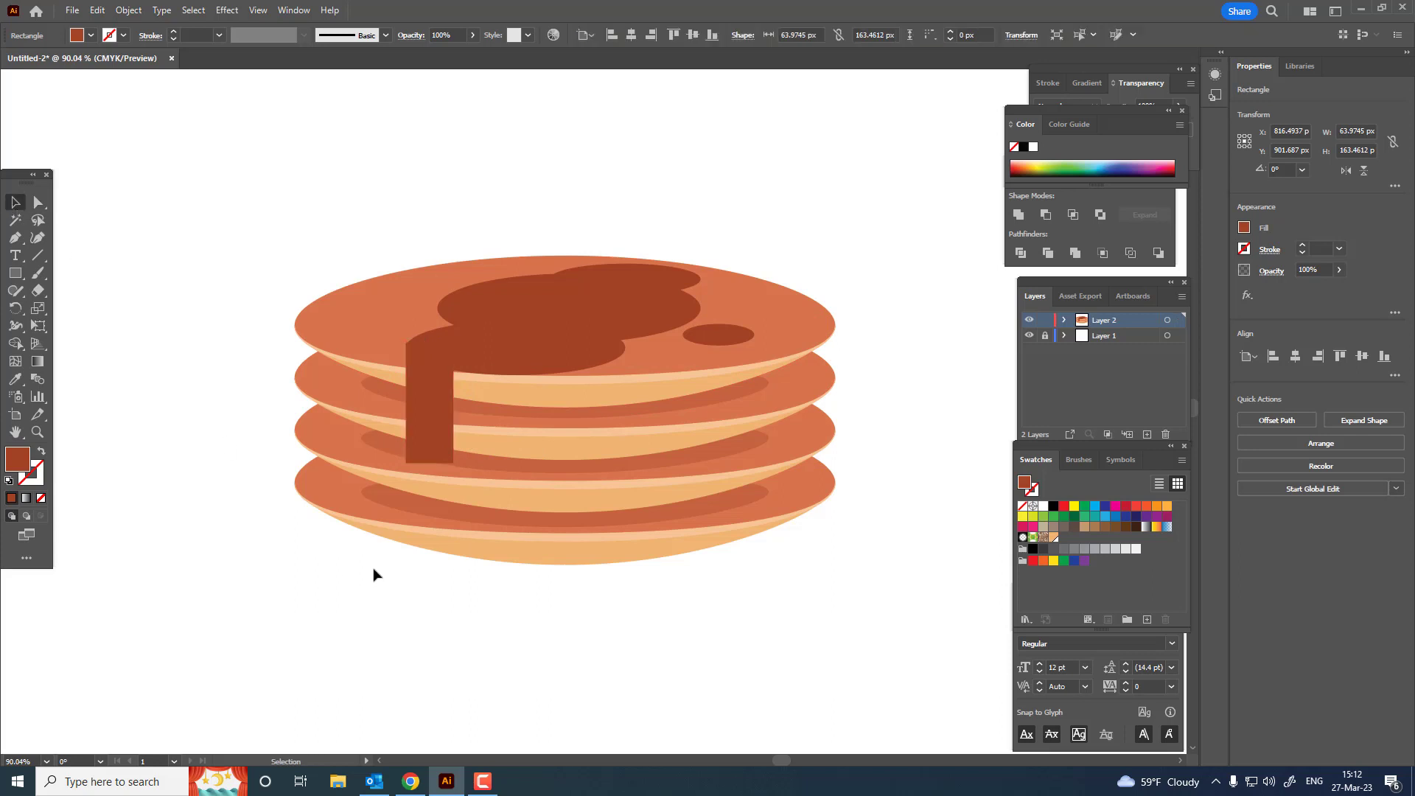
Step: Move the drip rectangle slightly down to about Y 908.7 px, keeping it lined up with the puddle's left end
left_click(436, 432)
key("z")
left_click_drag(364, 304, 700, 638)
left_click(12, 201)
key("z")
left_click_drag(742, 545, 257, 539)
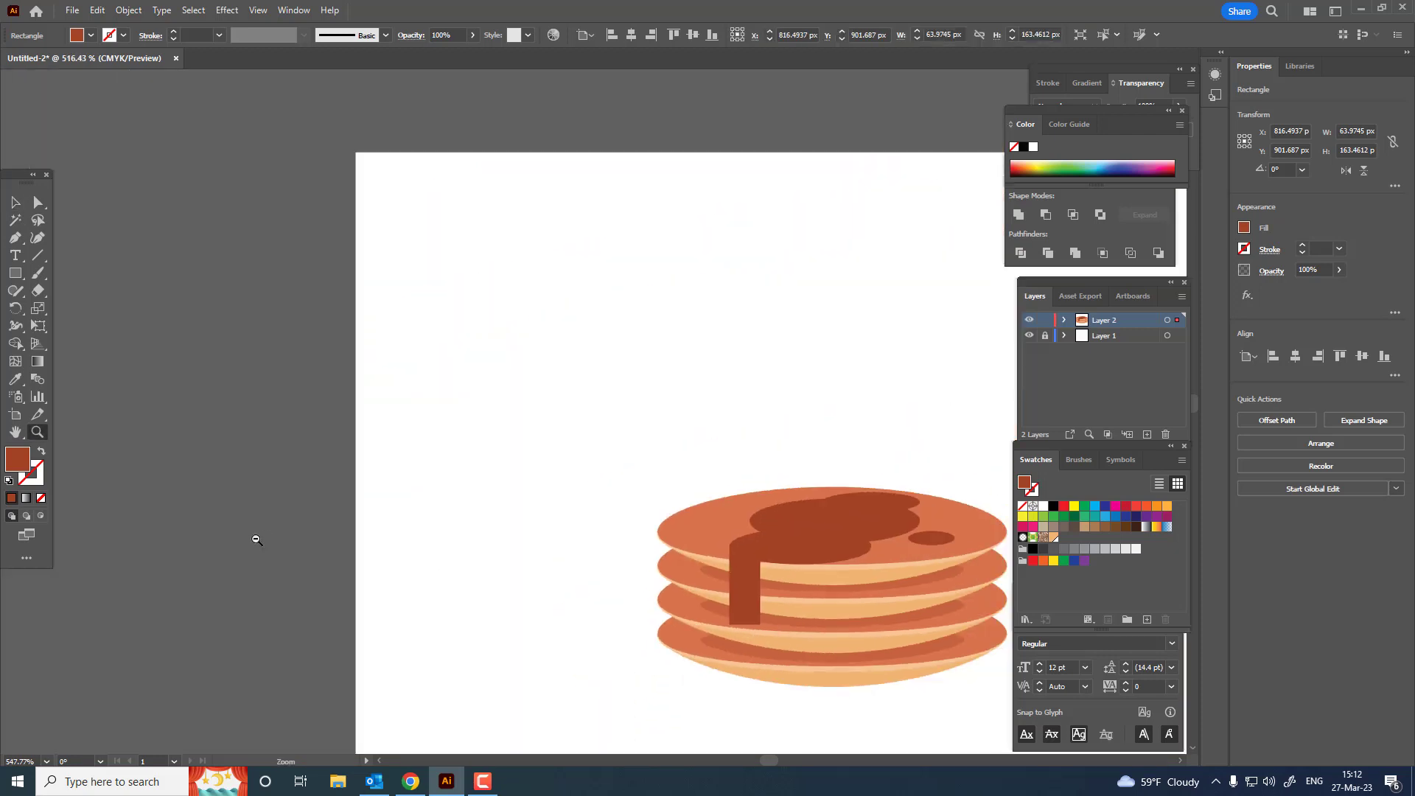
left_click_drag(653, 640, 292, 505)
left_click_drag(413, 387, 560, 569)
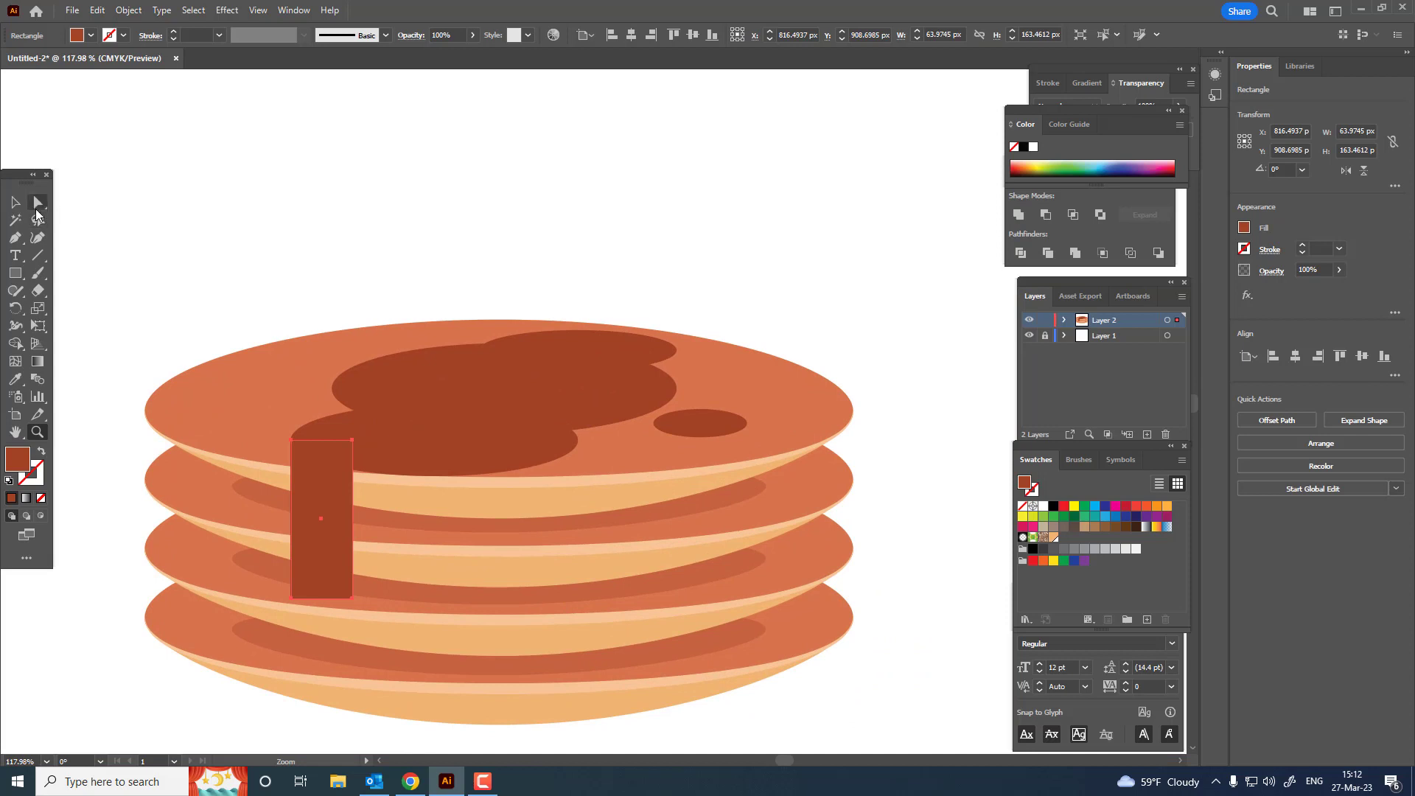
Step: Round the drip rectangle's two bottom corners fully into a semicircular end
left_click(37, 212)
left_click(292, 597)
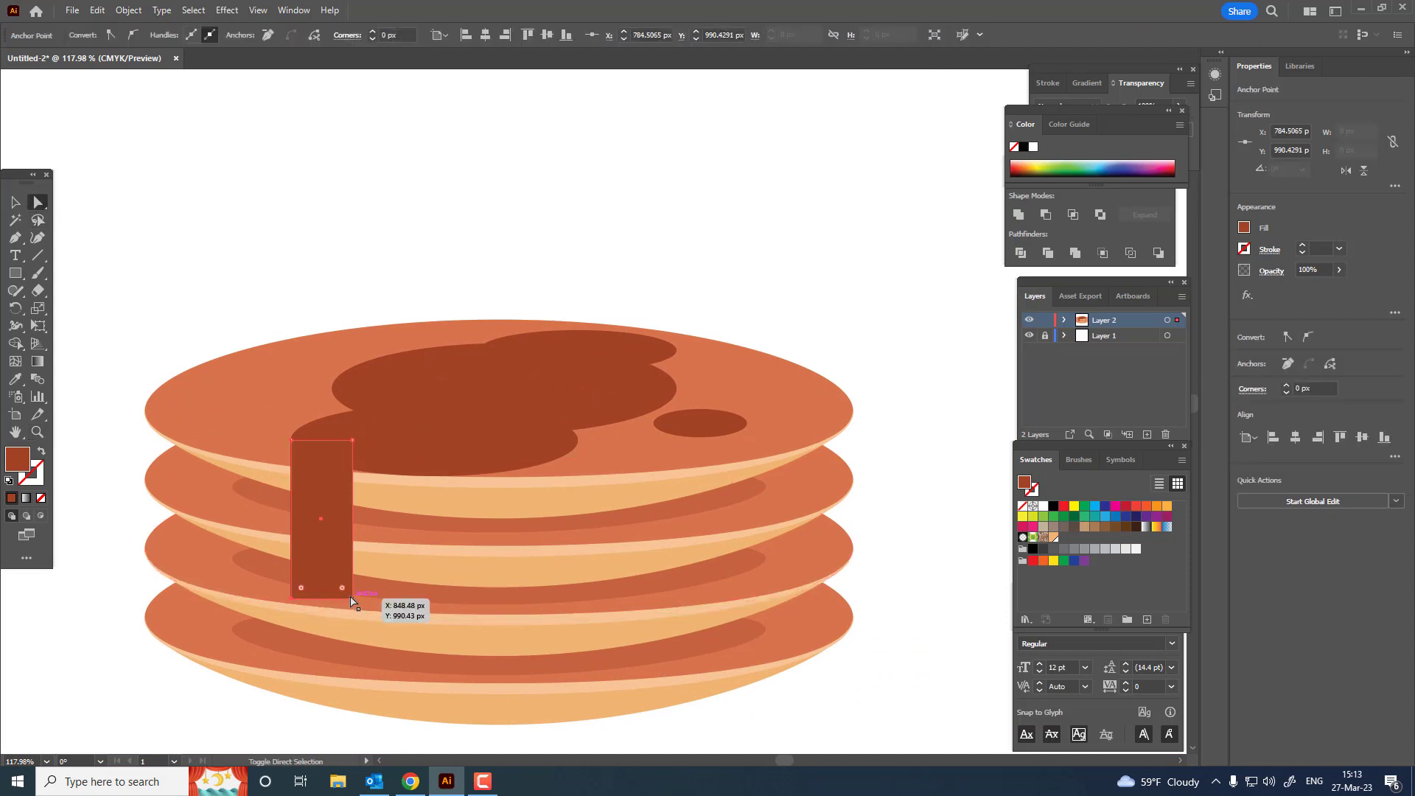
left_click(351, 597, "shift")
left_click_drag(342, 587, 329, 432)
key("z")
left_click_drag(456, 470, 651, 521)
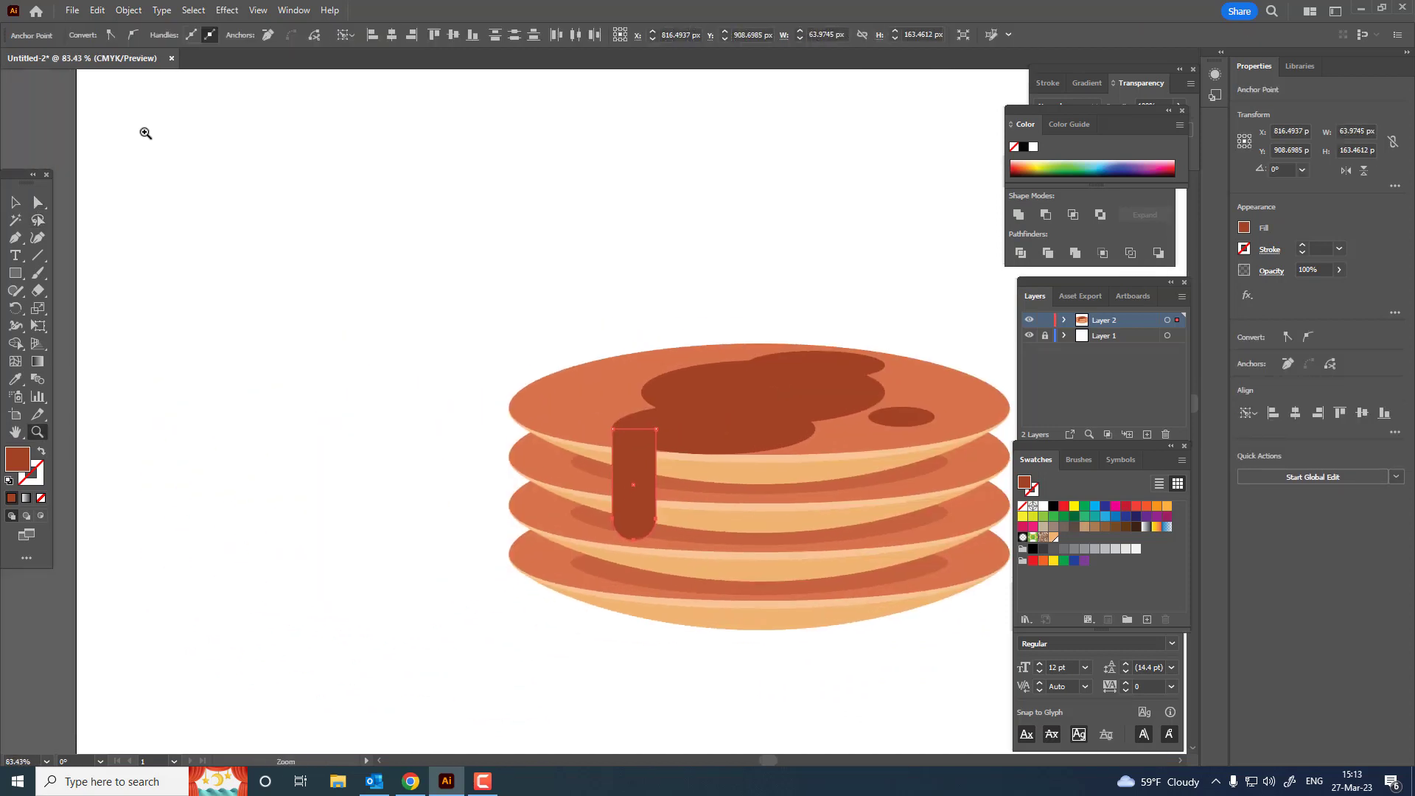
Step: Stretch the syrup drip downward over the bottom disc to a height of about 278 px
left_click(14, 202)
left_click_drag(710, 446, 483, 367)
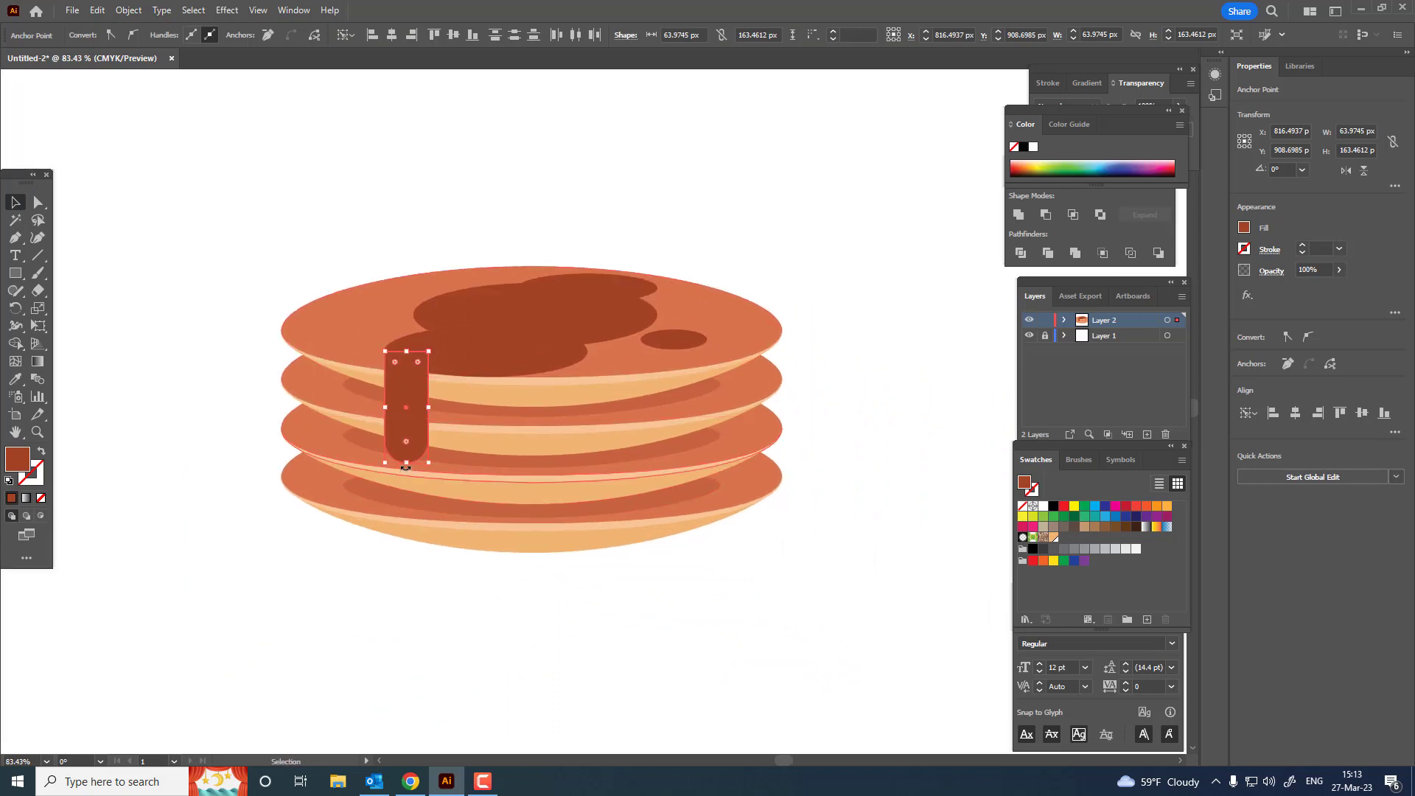
left_click_drag(405, 466, 406, 542)
key("z")
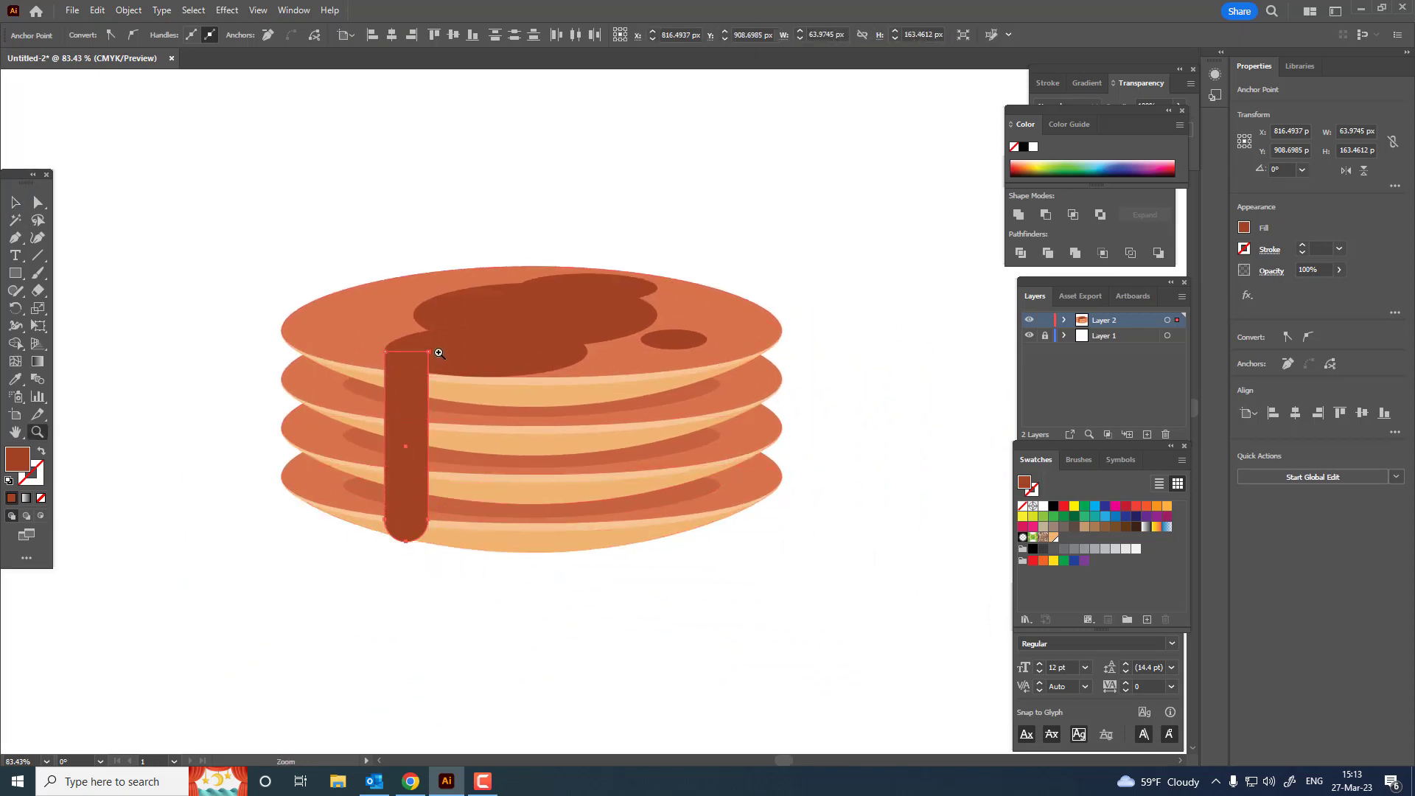
left_click_drag(439, 354, 477, 369)
key("v")
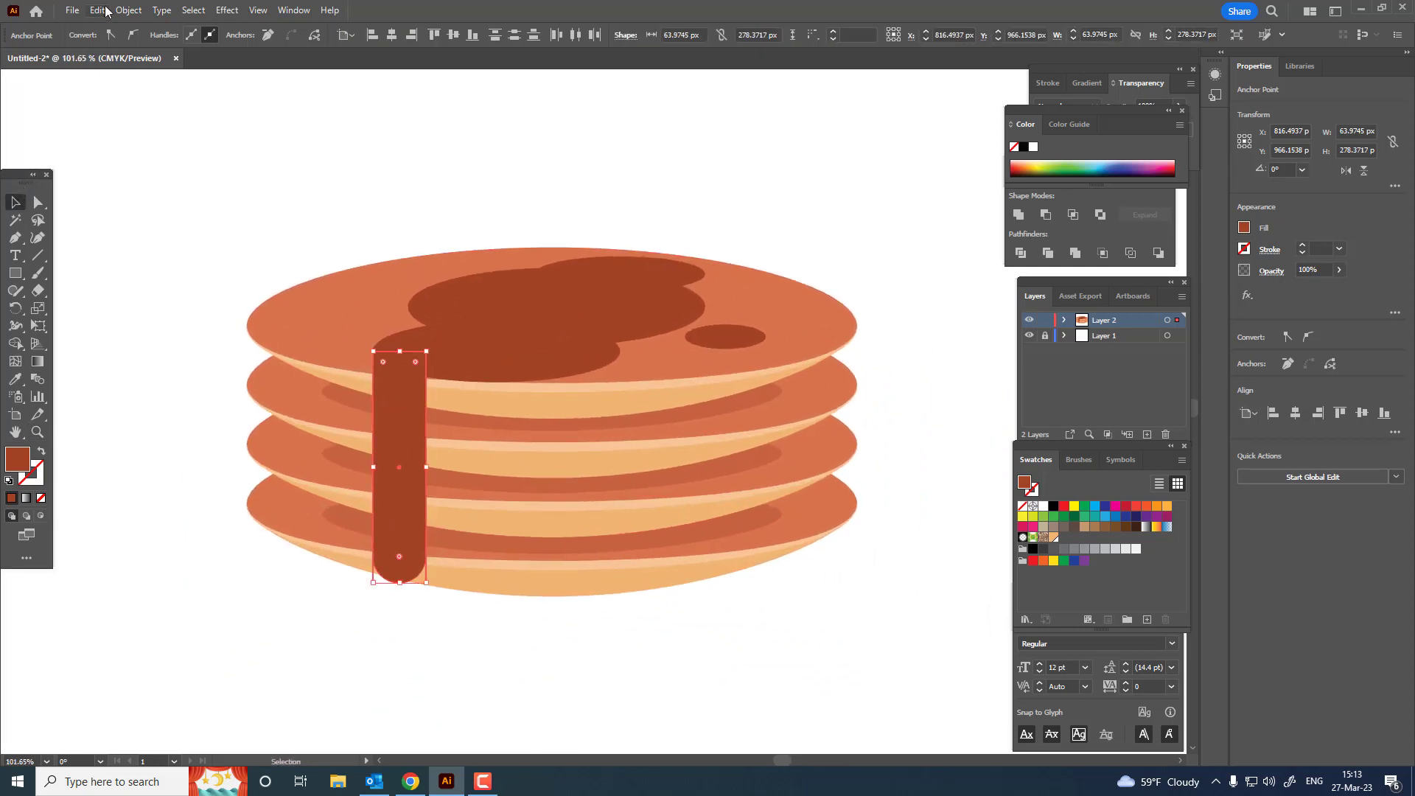
Step: Copy the drip, paste it in front, and move the copy to its right, at about X 908 px
left_click(105, 8)
left_click(141, 80)
left_click(103, 13)
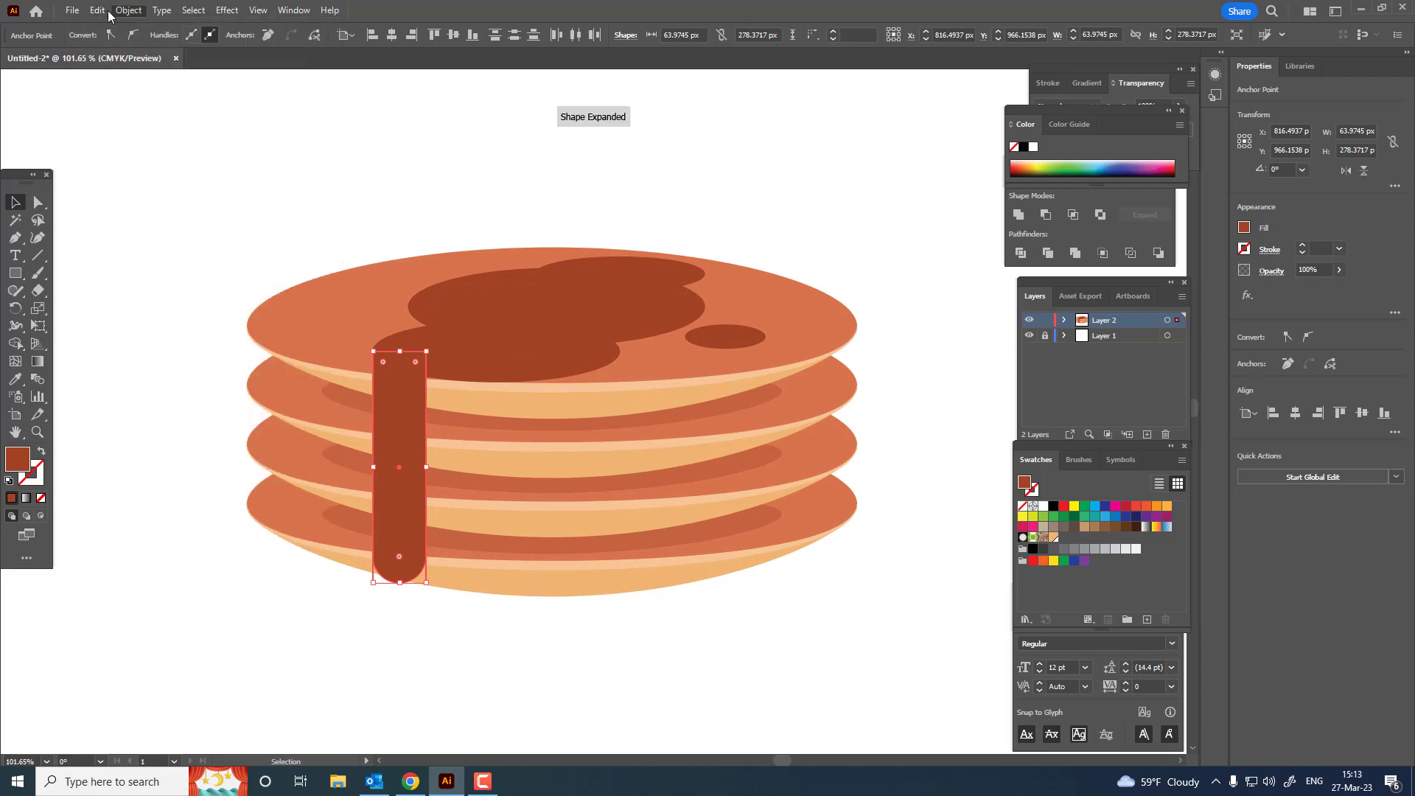
left_click(97, 9)
left_click(159, 115)
left_click_drag(402, 420, 474, 417)
Step: Try shortening the drip copy from its lower end, undo it, and delete the copy
left_click_drag(474, 582, 477, 468)
key("ctrl+z")
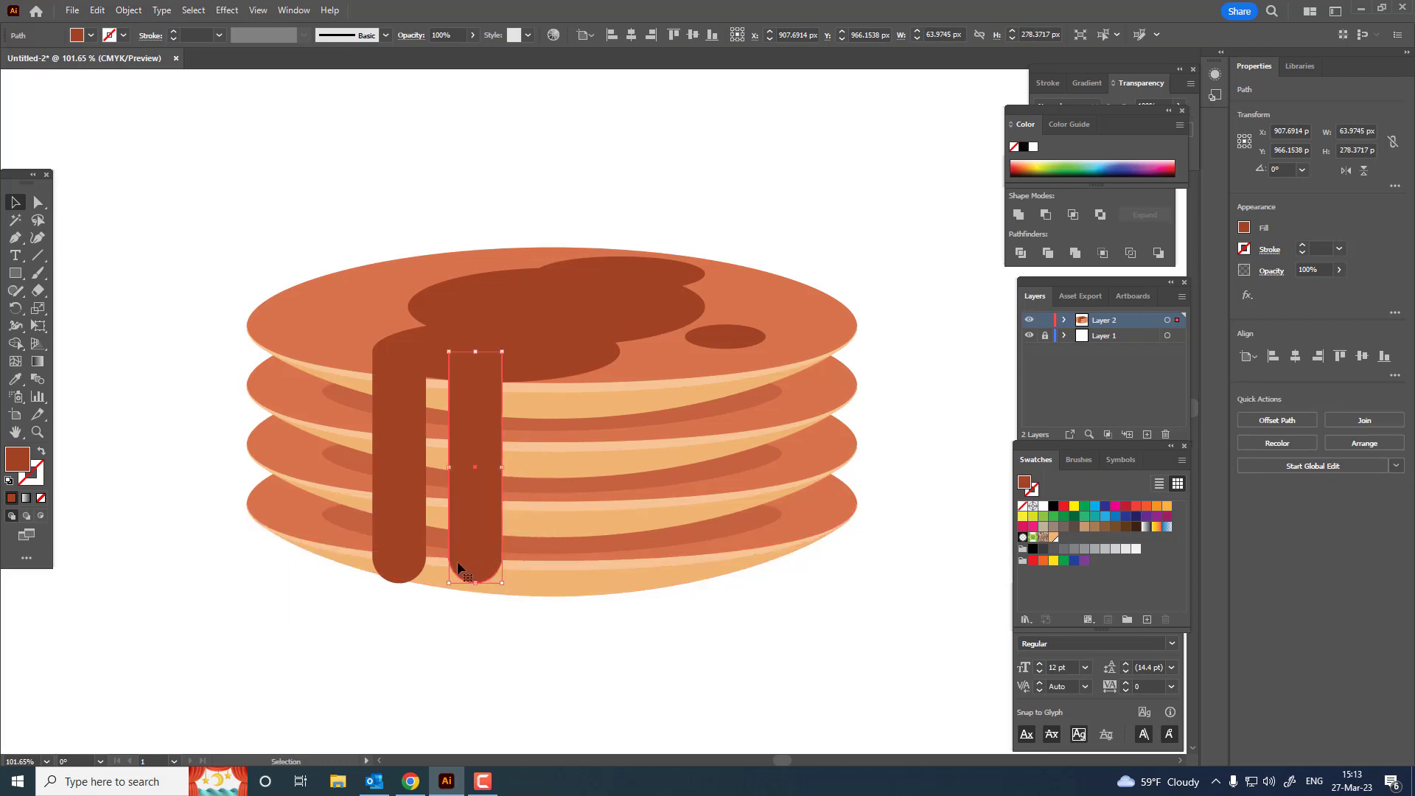
key("Delete")
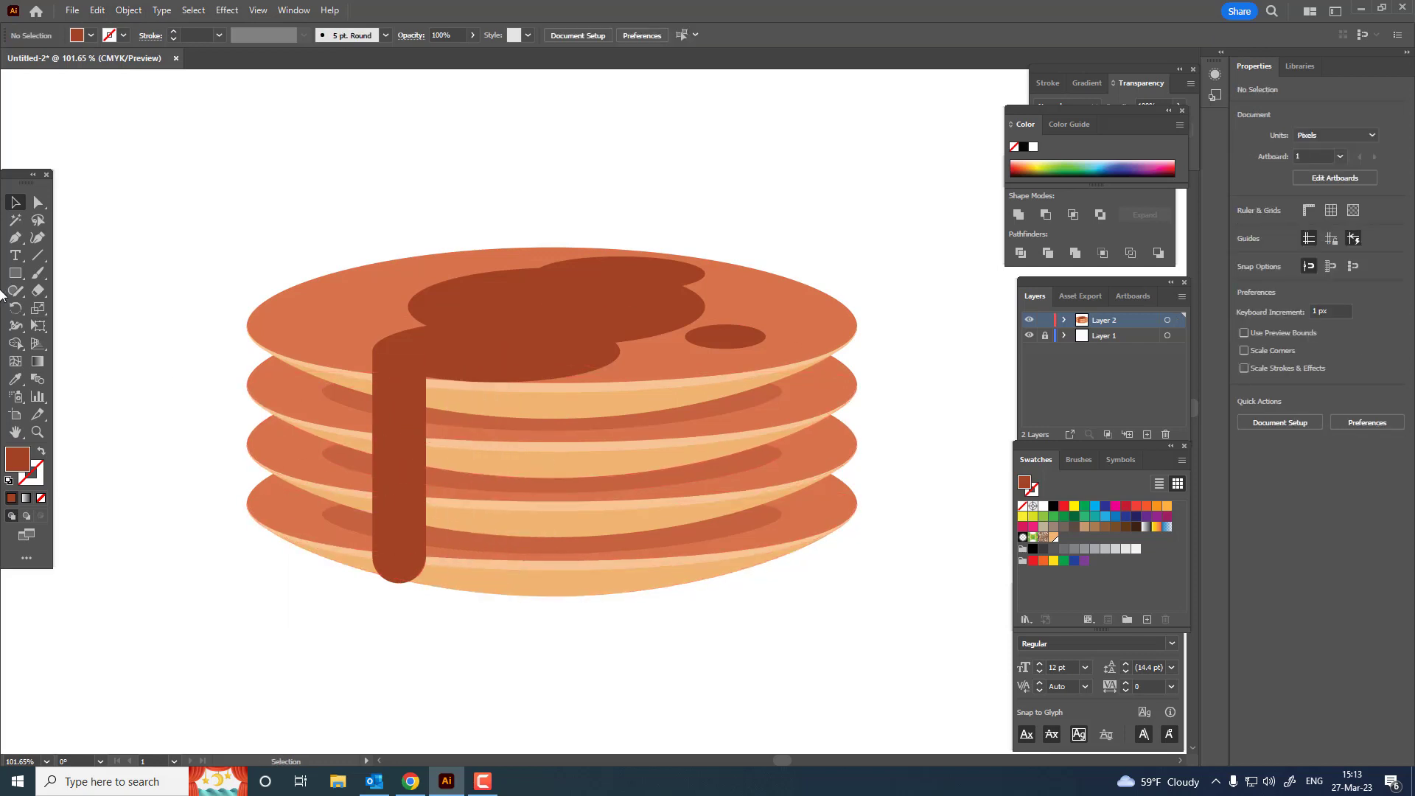
Step: Draw a second syrup drip about 60 by 140 px beside the long drip and fully round its two bottom corners
left_click(14, 273)
left_click_drag(446, 359, 496, 474)
key("a")
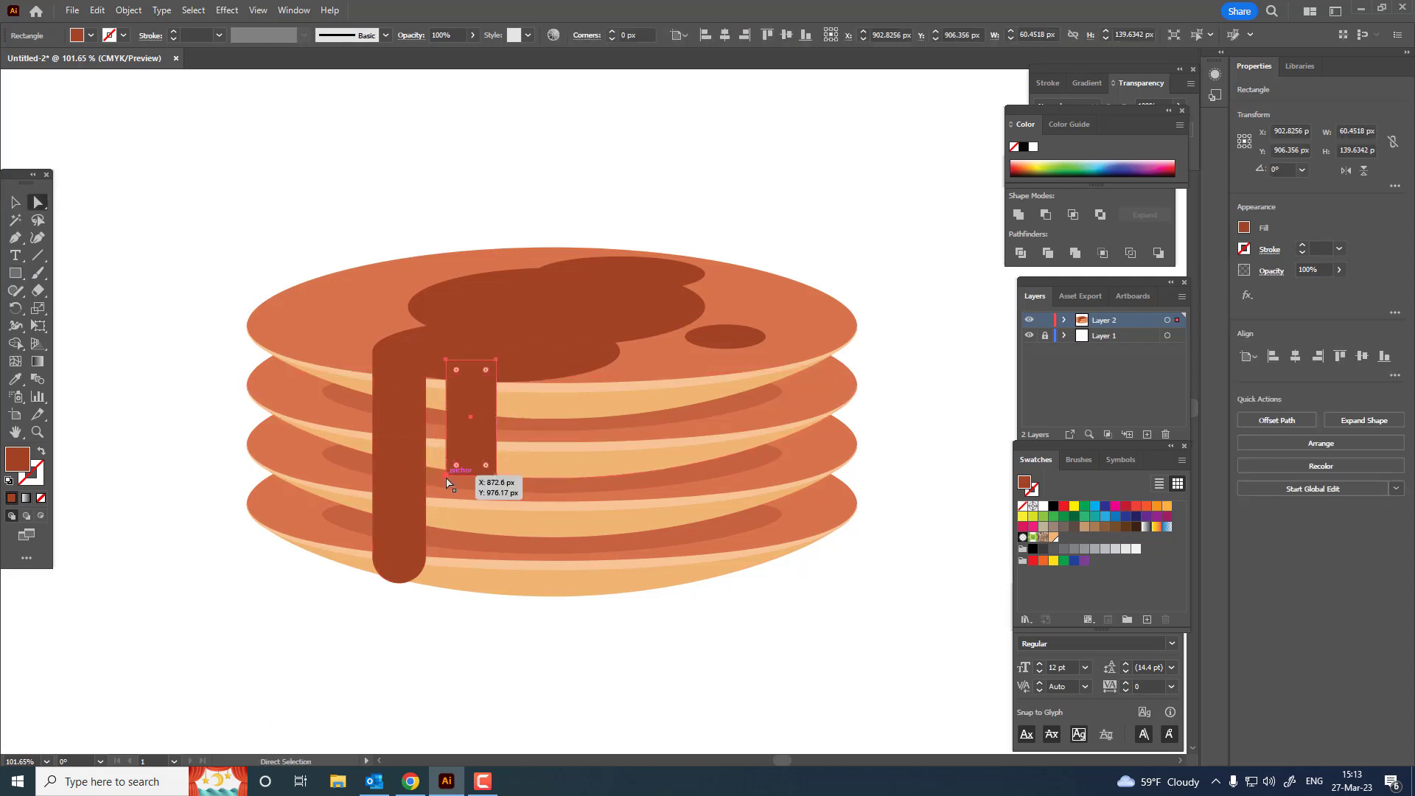
left_click(446, 476)
left_click(496, 476, "shift")
left_click_drag(484, 464, 468, 354)
Step: Draw a flat brown ellipse about 353 by 73 px below the long drip as a syrup puddle
key("ctrl+space")
left_click_drag(465, 369, 401, 540)
left_click_drag(13, 273, 82, 308)
mouse_move(187, 523)
left_mouse_down()
mouse_move(398, 568)
mouse_move(441, 550)
mouse_move(456, 569)
left_mouse_up()
Step: Scale the syrup puddle ellipse down to about 231 by 37 px
key("z")
mouse_move(367, 491)
left_mouse_down()
mouse_move(293, 500)
mouse_move(259, 579)
mouse_move(324, 592)
left_mouse_up()
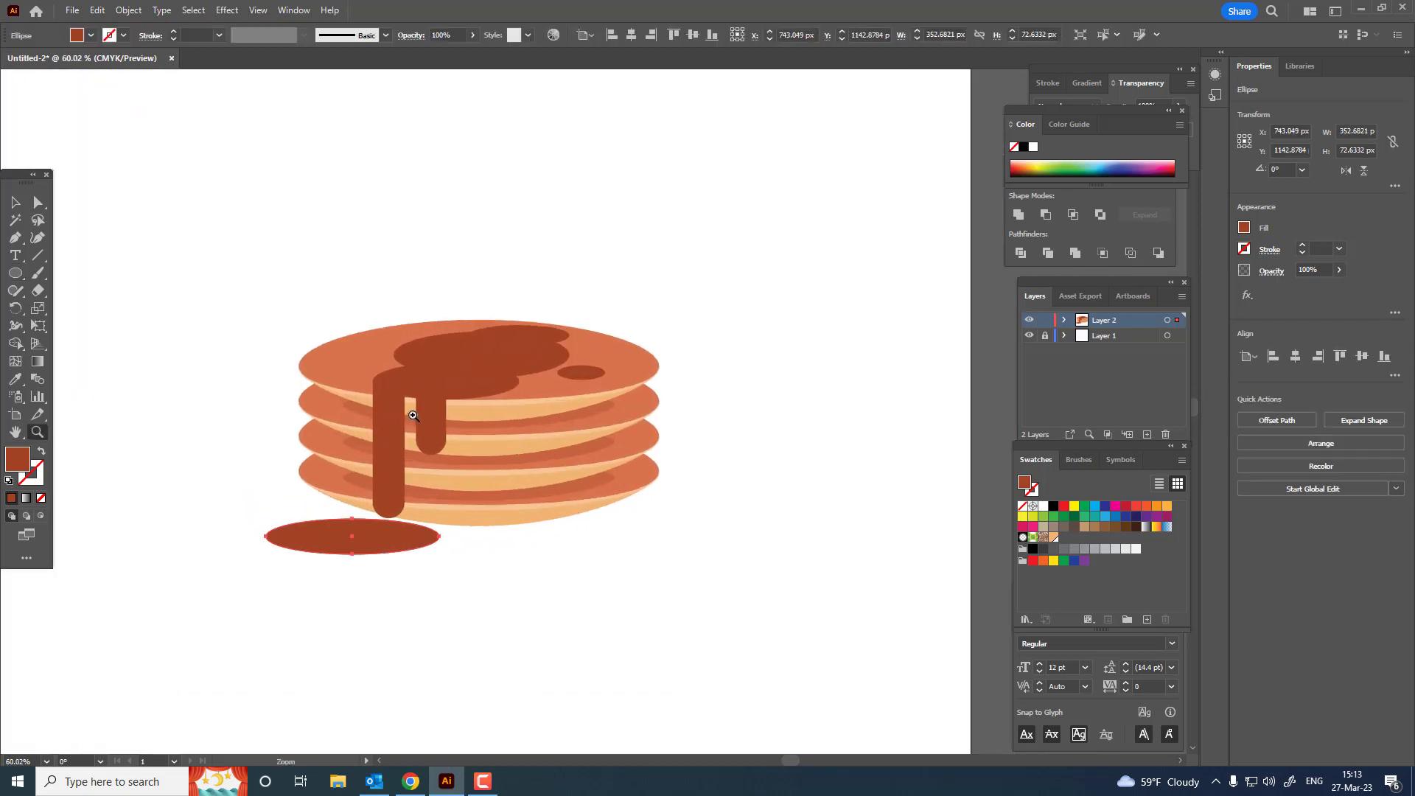
left_click_drag(412, 416, 351, 549)
key("v")
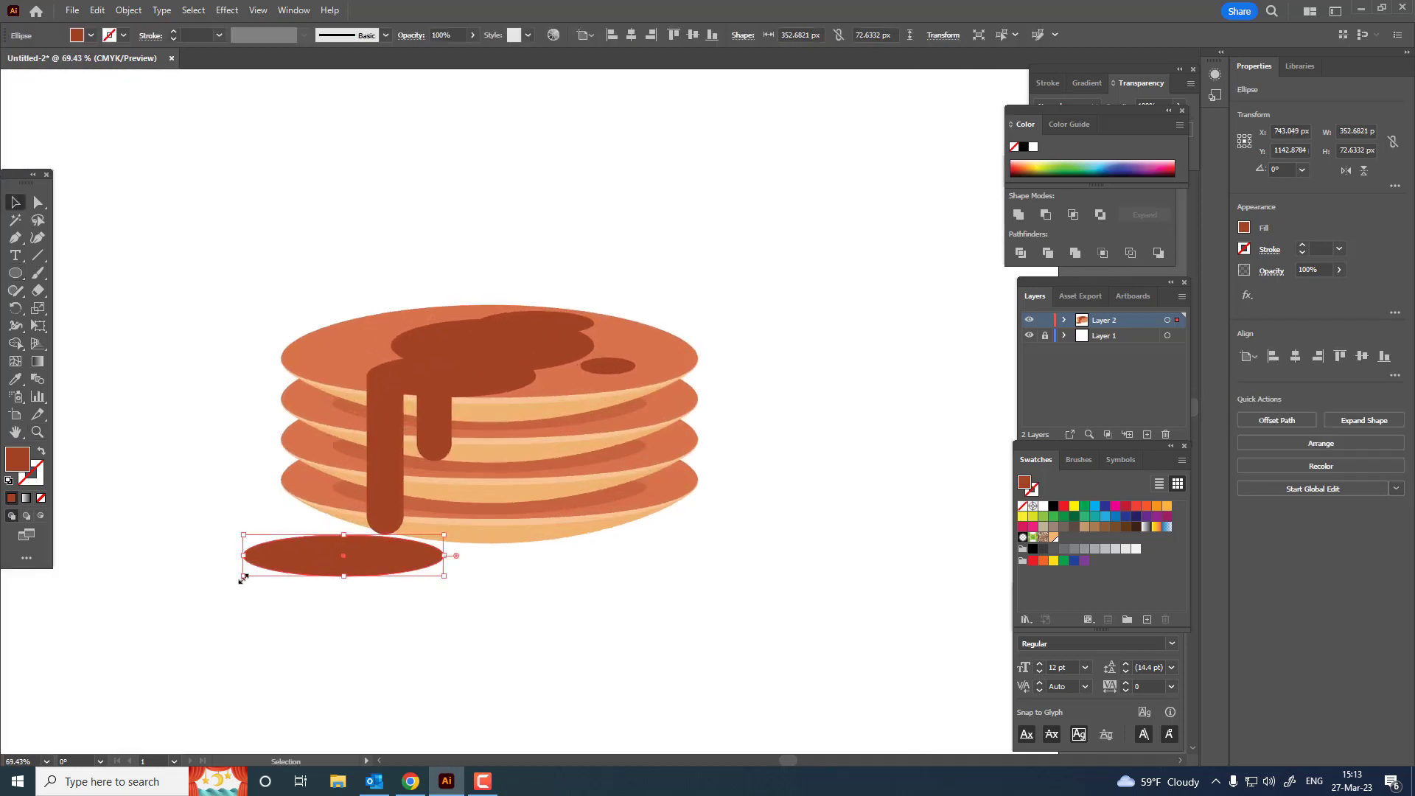
left_click_drag(243, 579, 278, 566)
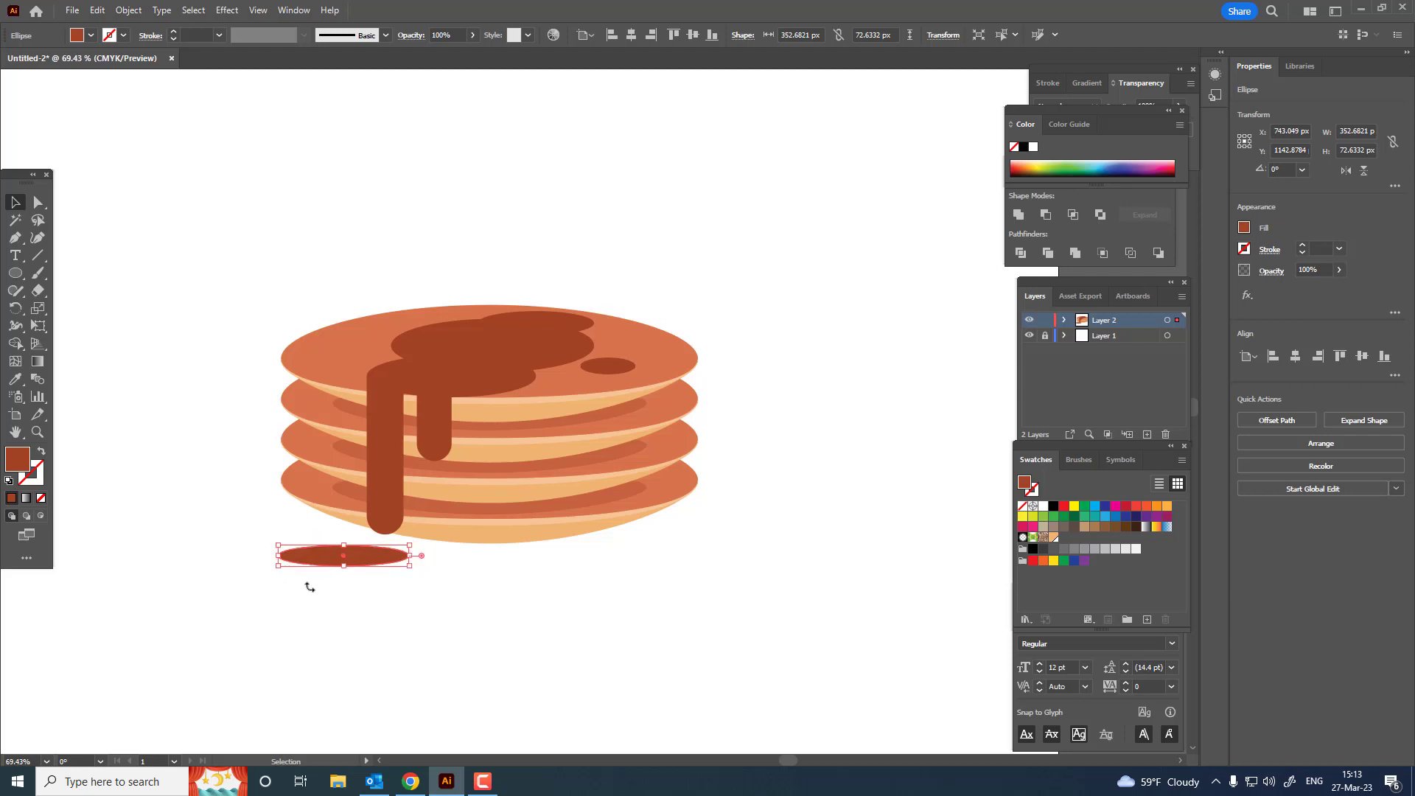
Step: Unite the long drip and the lower syrup ellipse it hangs from into one shape
key("z")
left_click_drag(521, 577, 489, 505)
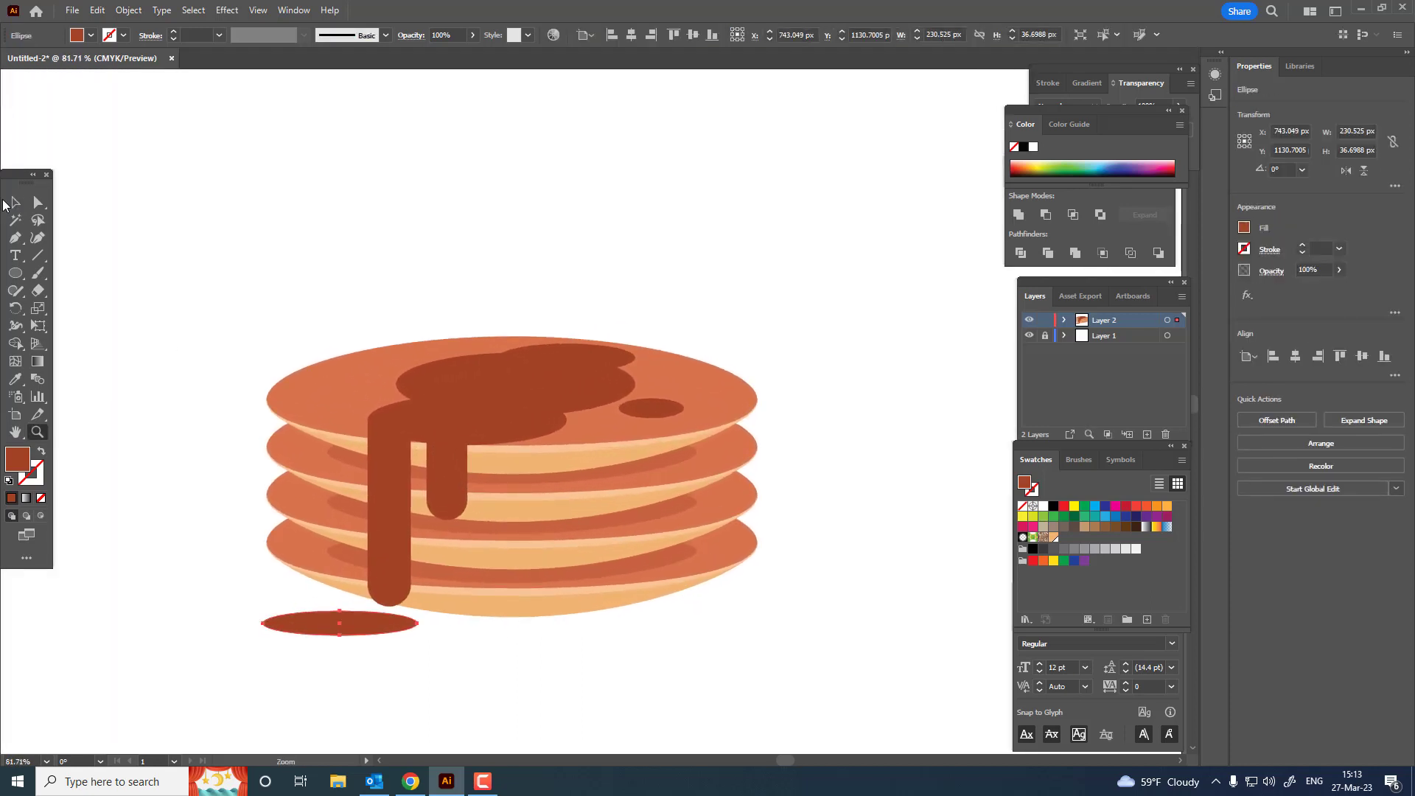
left_click(15, 202)
left_click(386, 510)
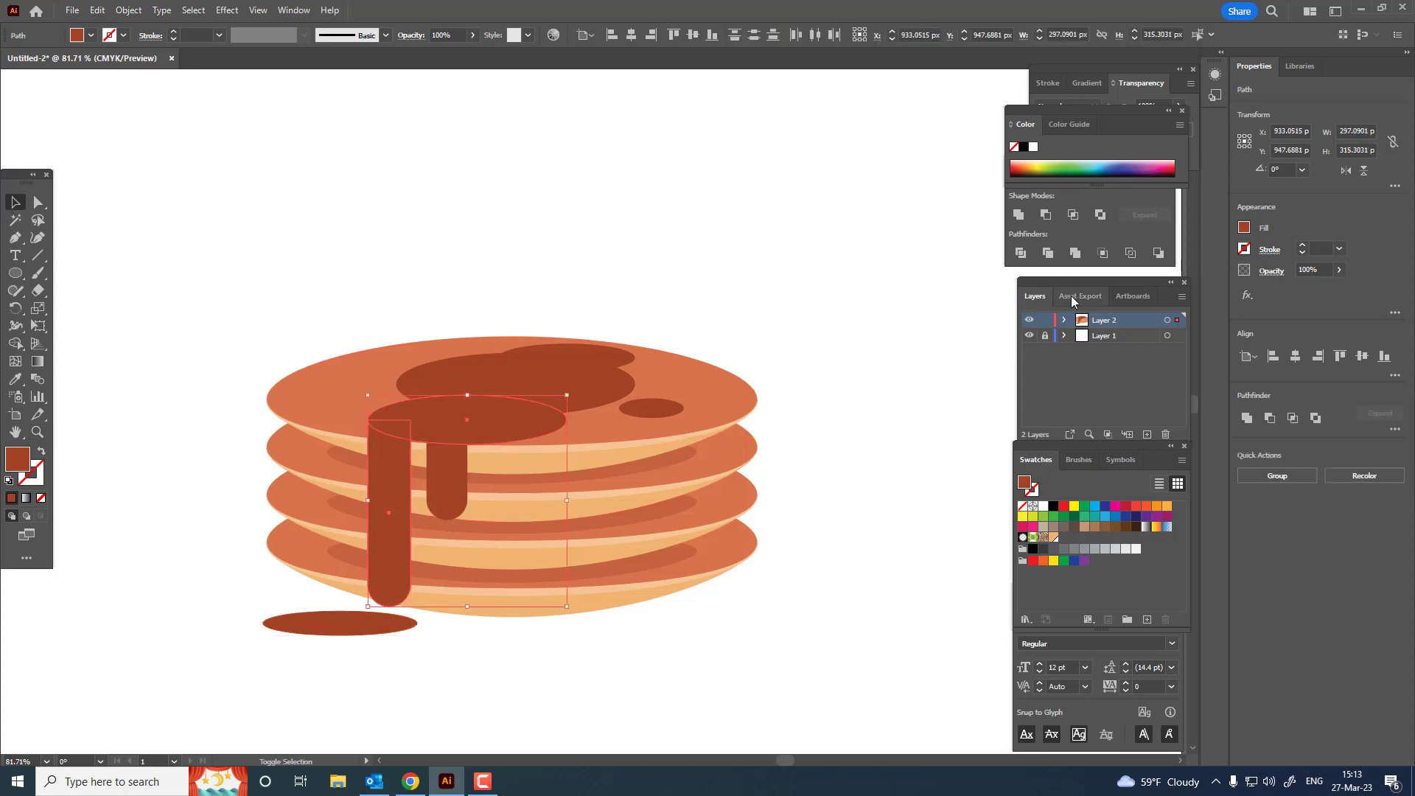
left_click(1018, 214)
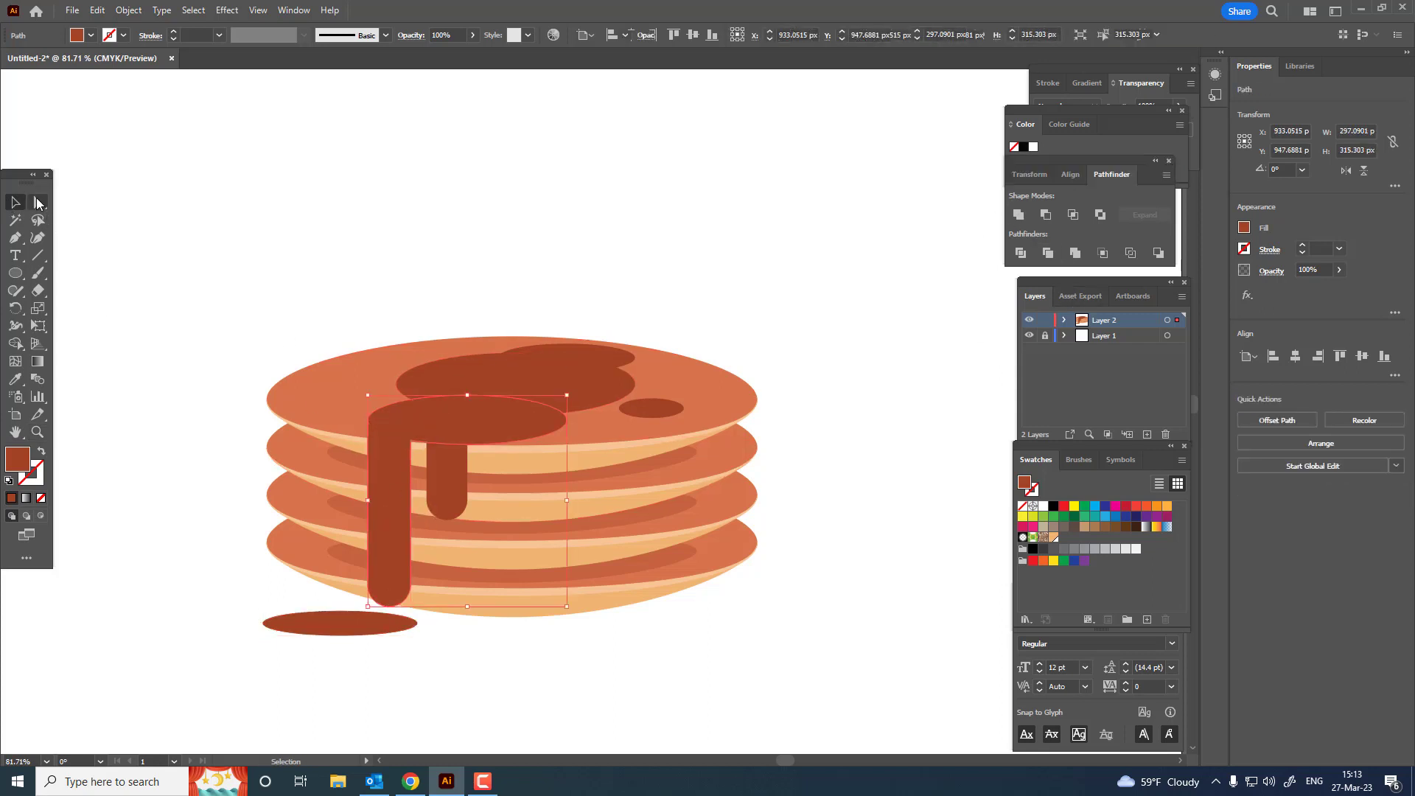
left_click(39, 202)
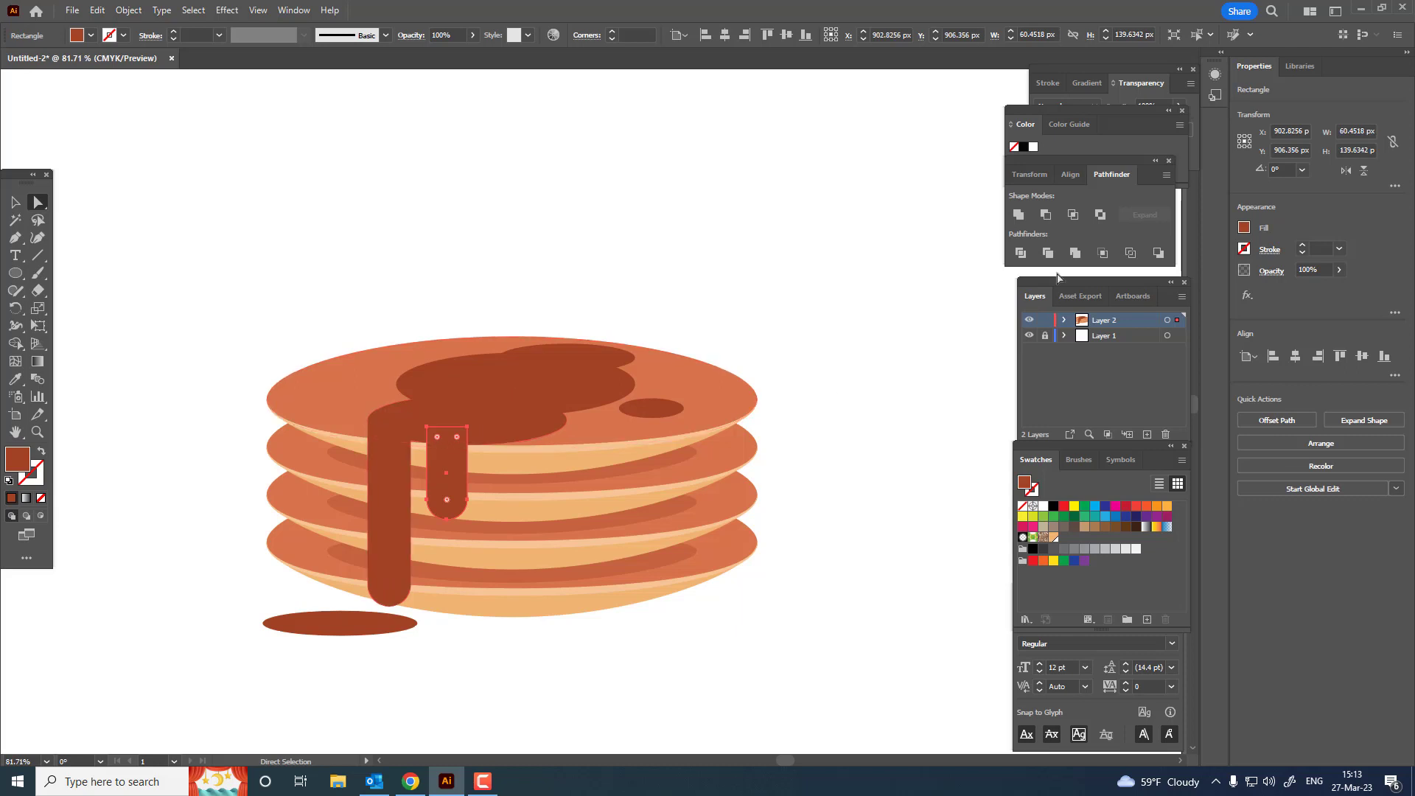
left_click(780, 554)
left_click(780, 554, "alt")
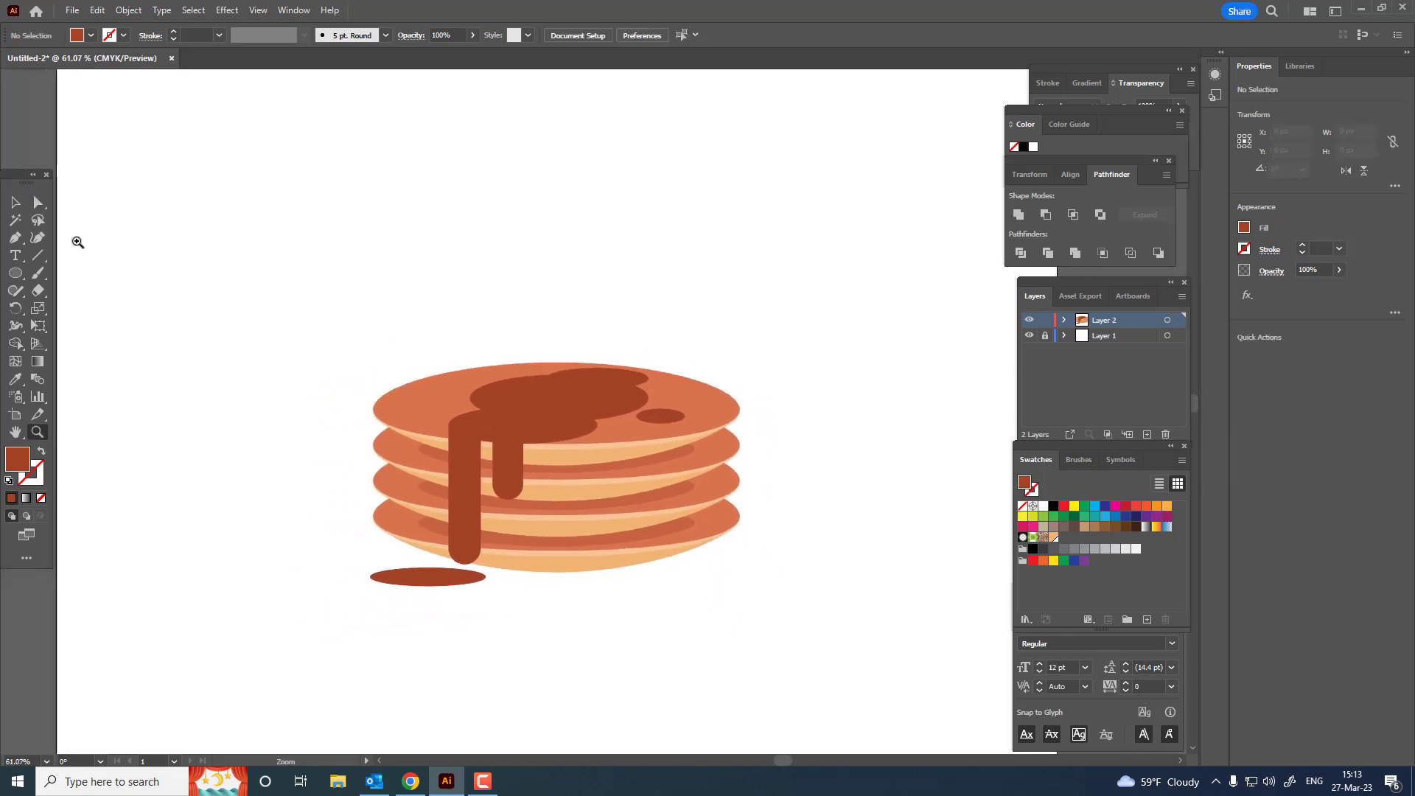
Step: Group all the pancake and syrup artwork and centre the group horizontally on the artboard at X 1000 px
key("v")
key("ctrl+a")
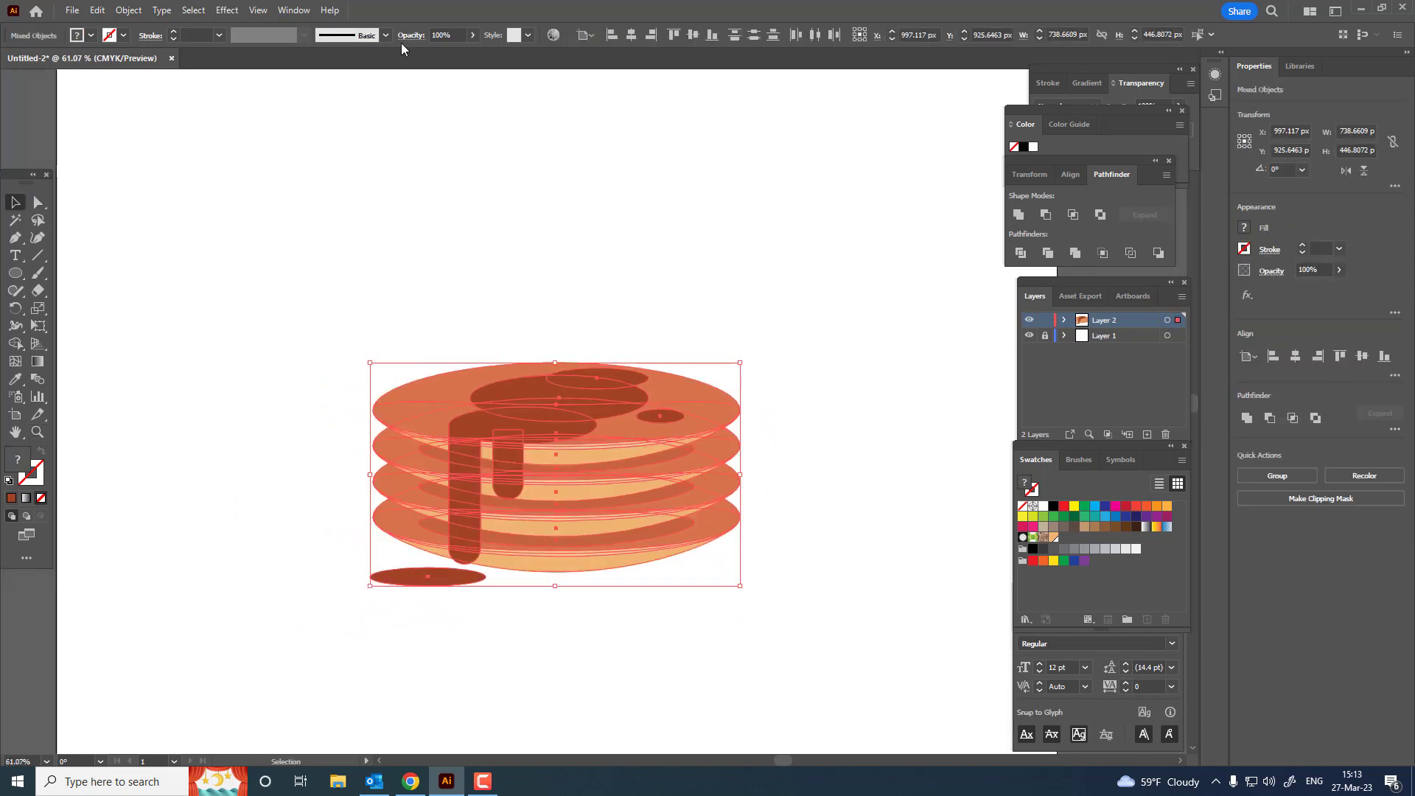
left_click(129, 10)
left_click(174, 95)
left_click(631, 35)
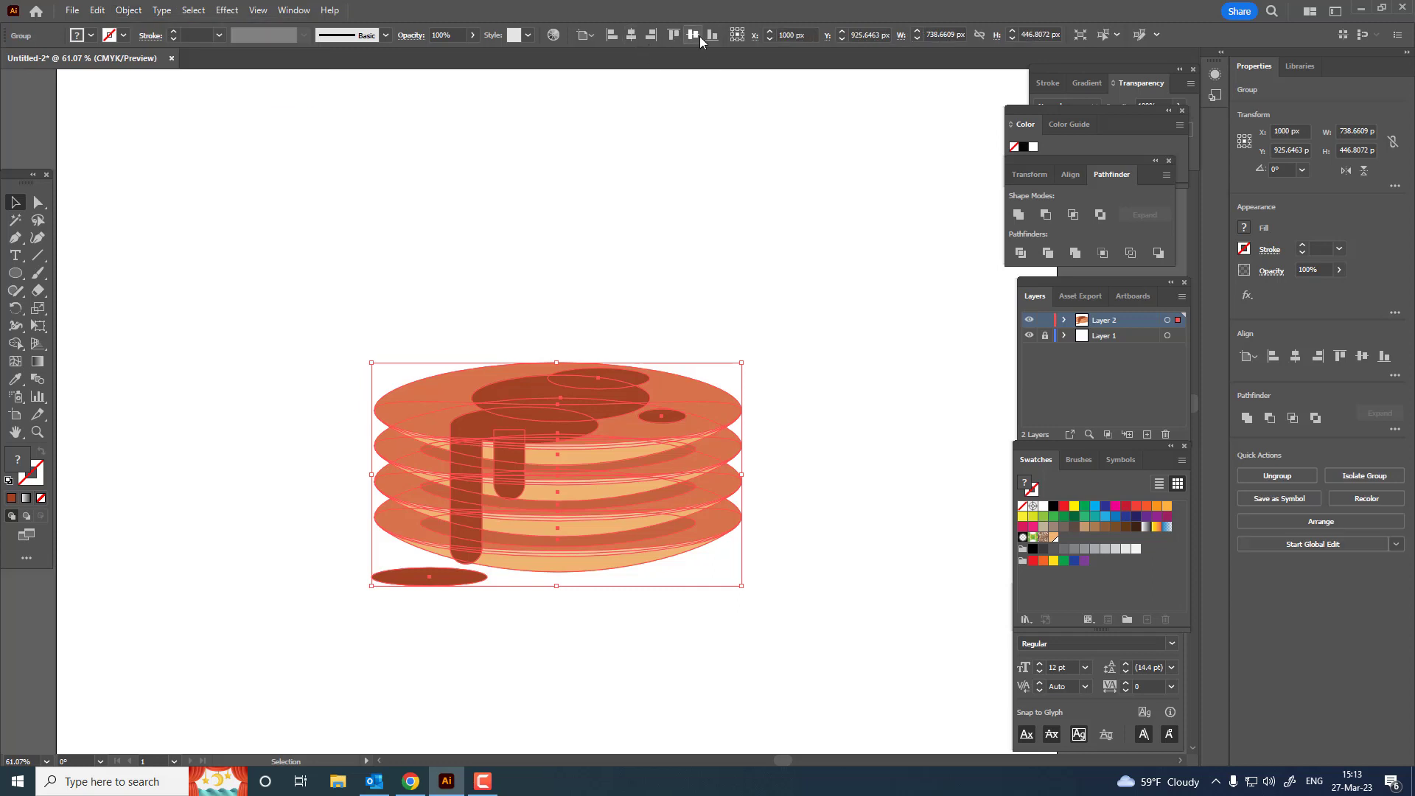
left_click(777, 364)
key("z")
left_click_drag(778, 368, 823, 371)
left_click_drag(824, 370, 896, 342)
left_click_drag(821, 395, 886, 410)
left_click_drag(886, 411, 896, 386)
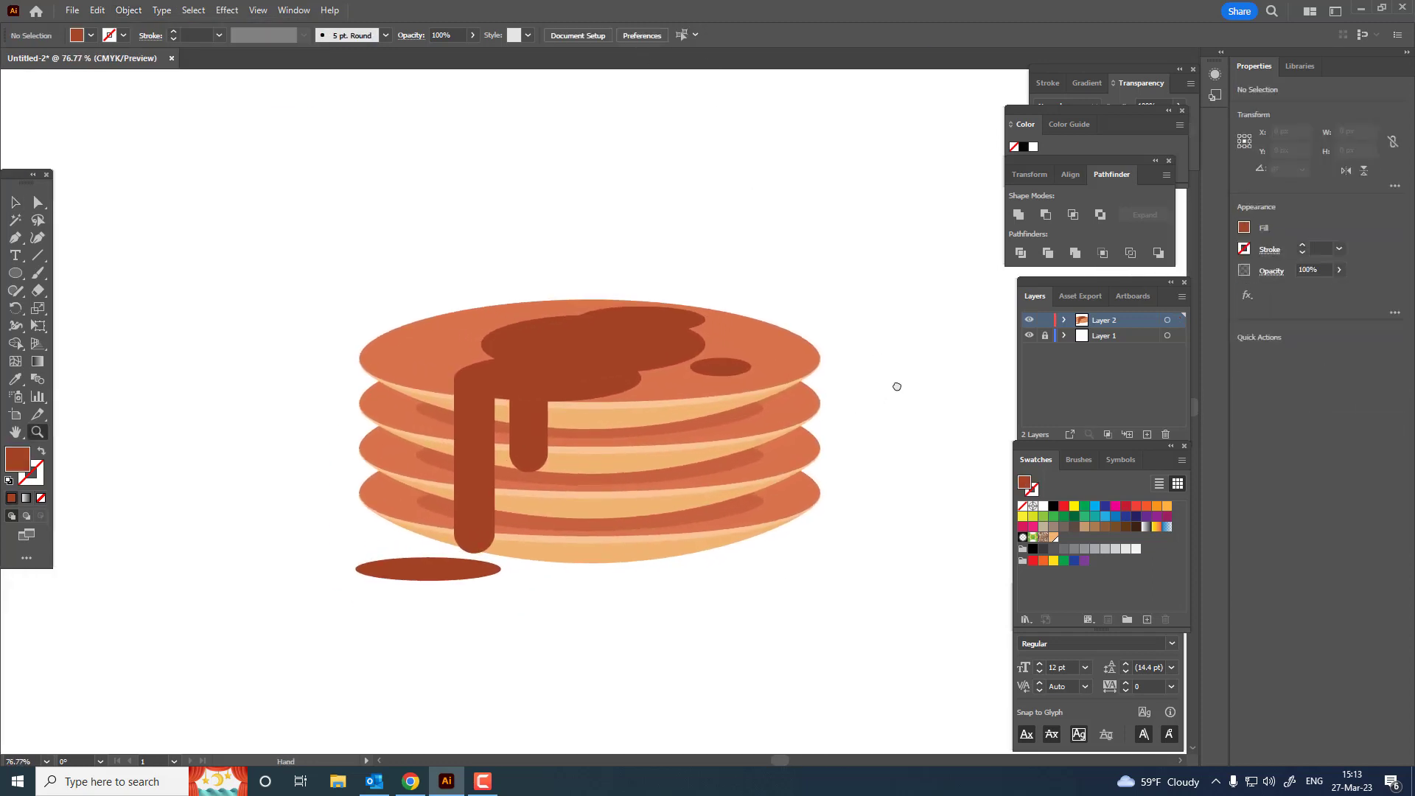